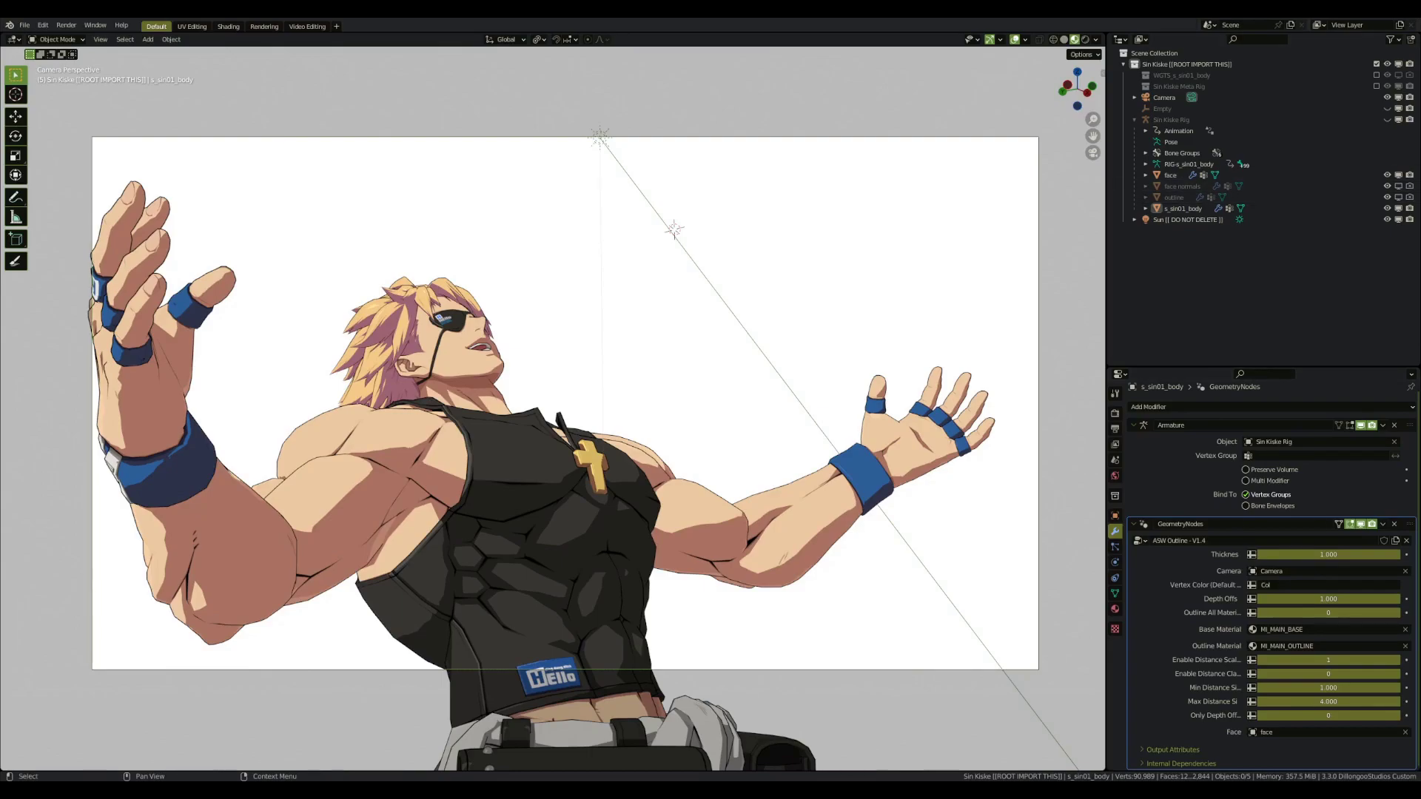
Unhide the Sin Kiske Rig, enter Pose Mode and try moving the left hand's control bone with the outline active.
left_click(1387, 120)
left_click(896, 425)
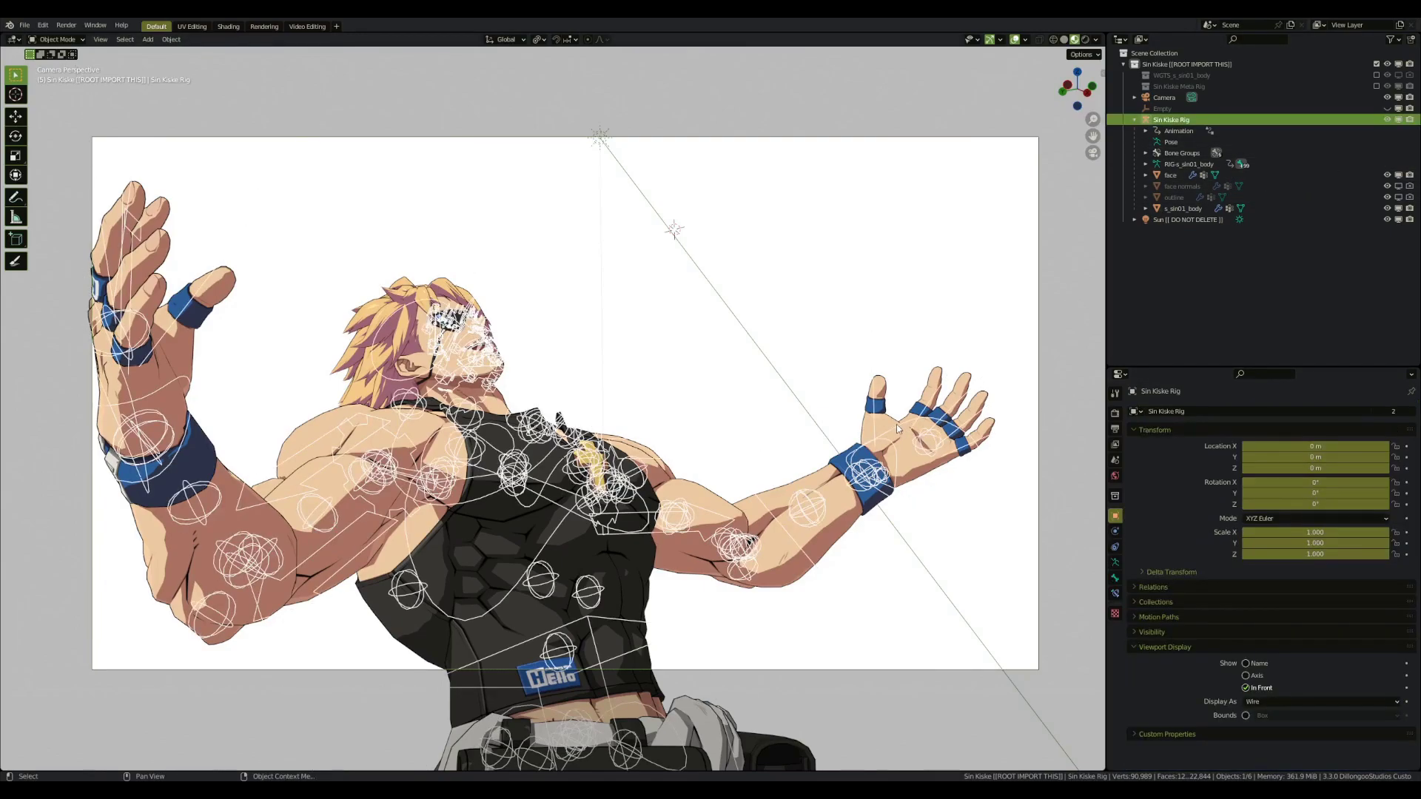
middle_click_drag(879, 413, 845, 373, "shift")
key("ctrl+Tab")
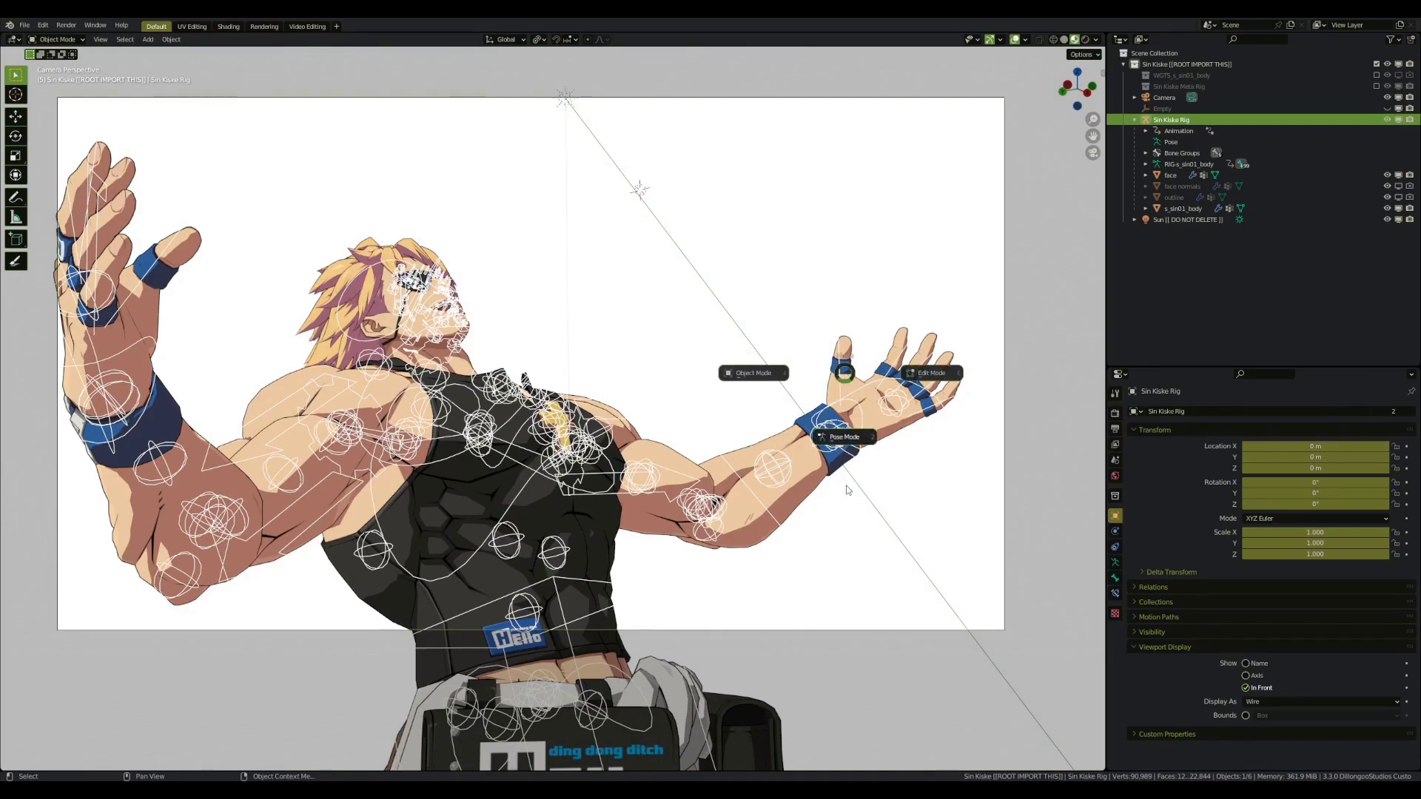
left_click(832, 433)
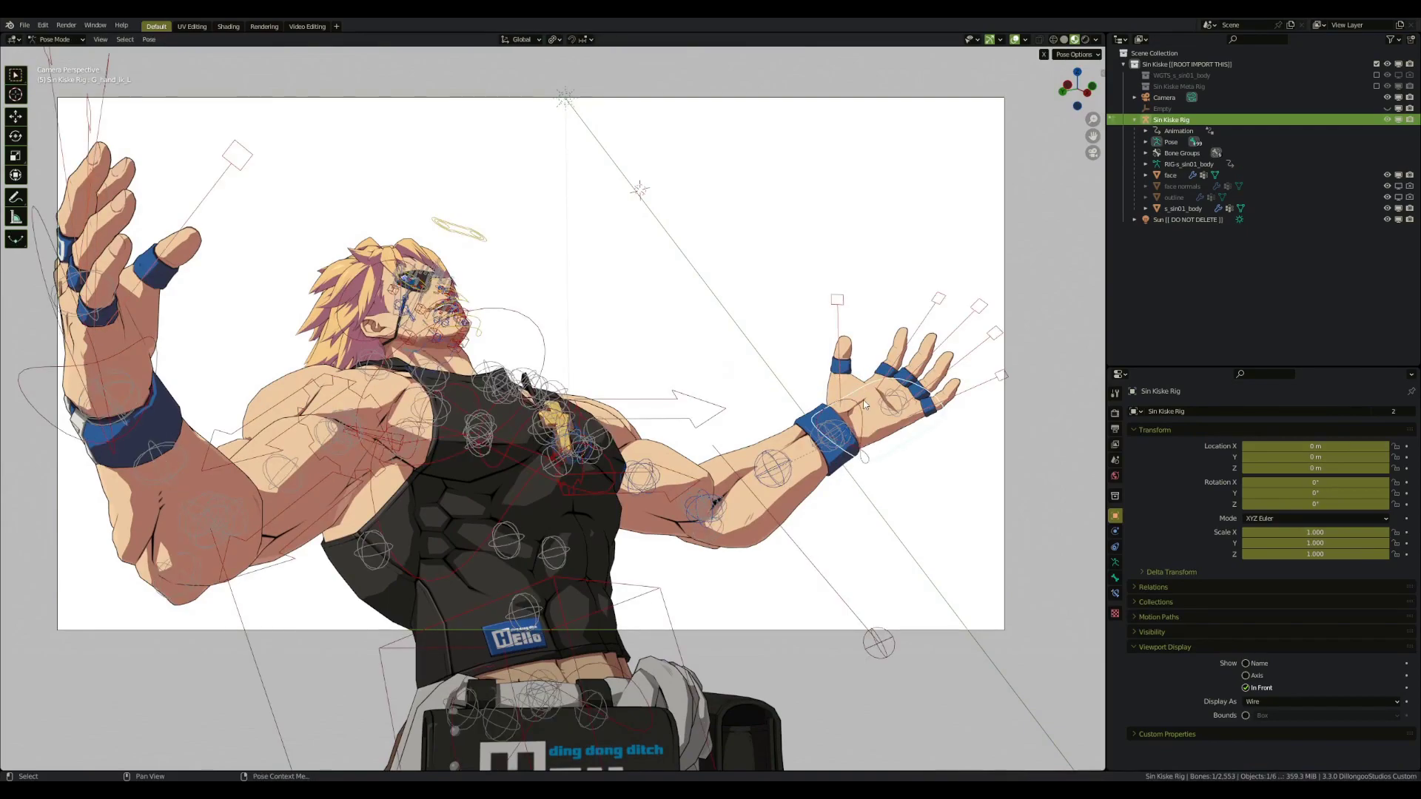
key("g")
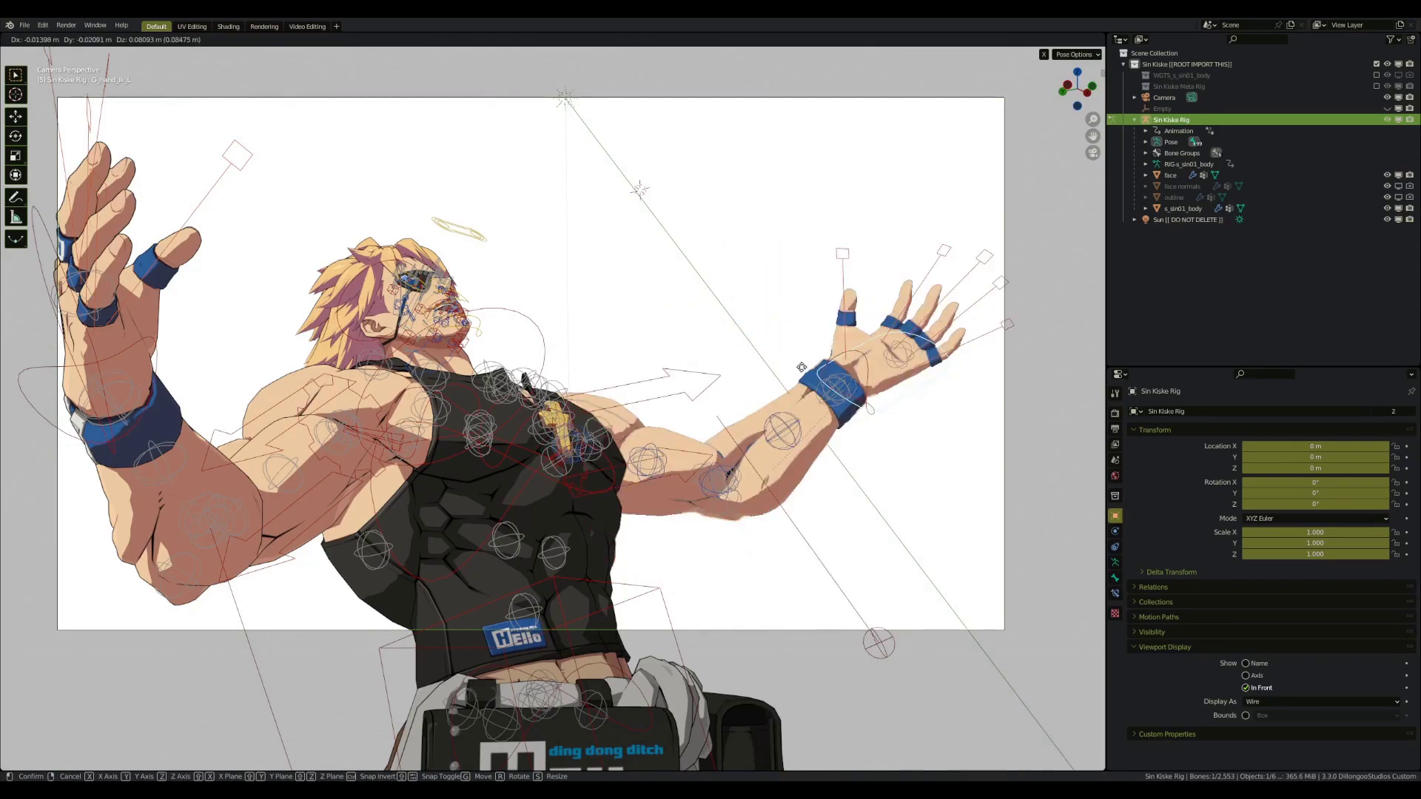
right_click(808, 369)
Return to Object Mode and turn off the viewport display of the s_sin01_body mesh's GeometryNodes outline modifier.
key("ctrl+Tab")
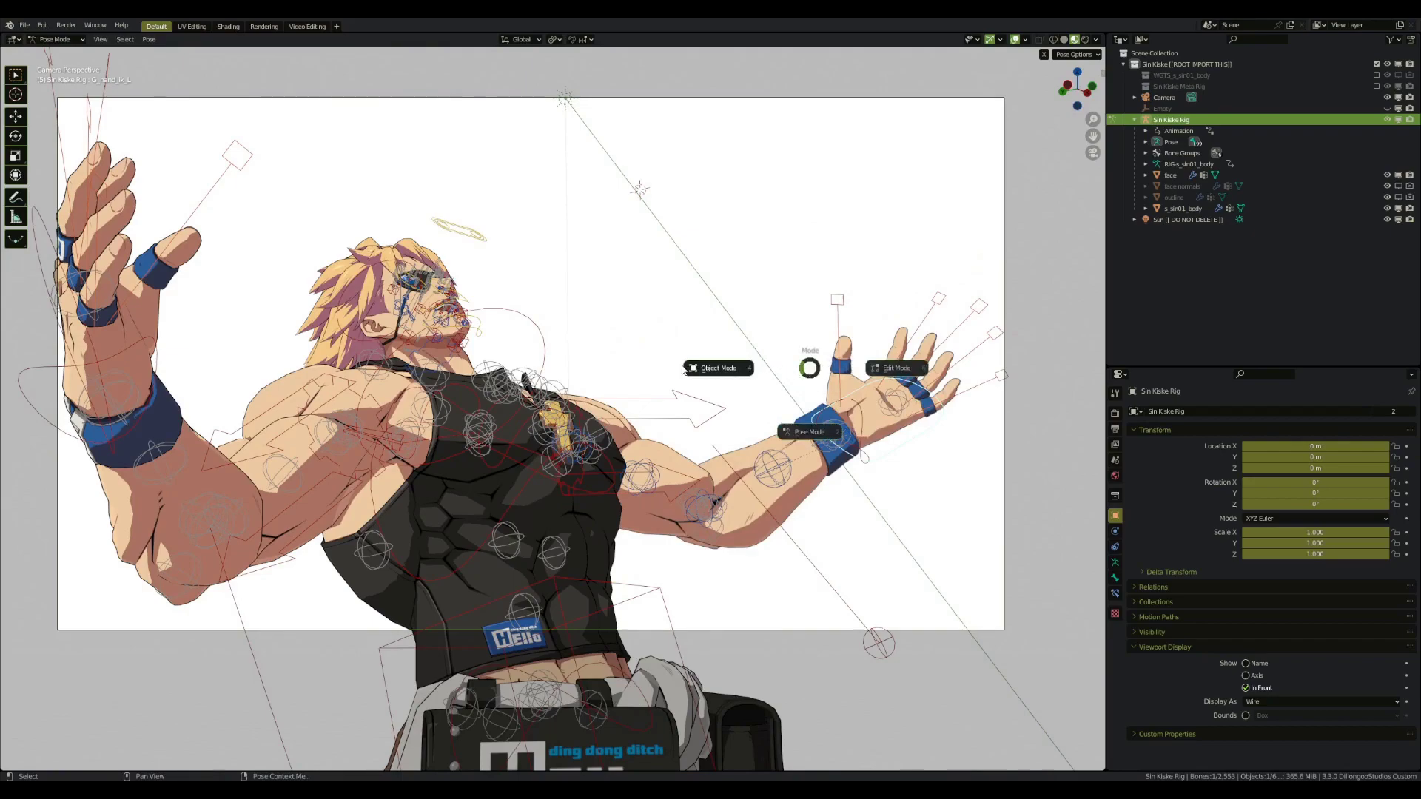
left_click(717, 469)
left_click(712, 468)
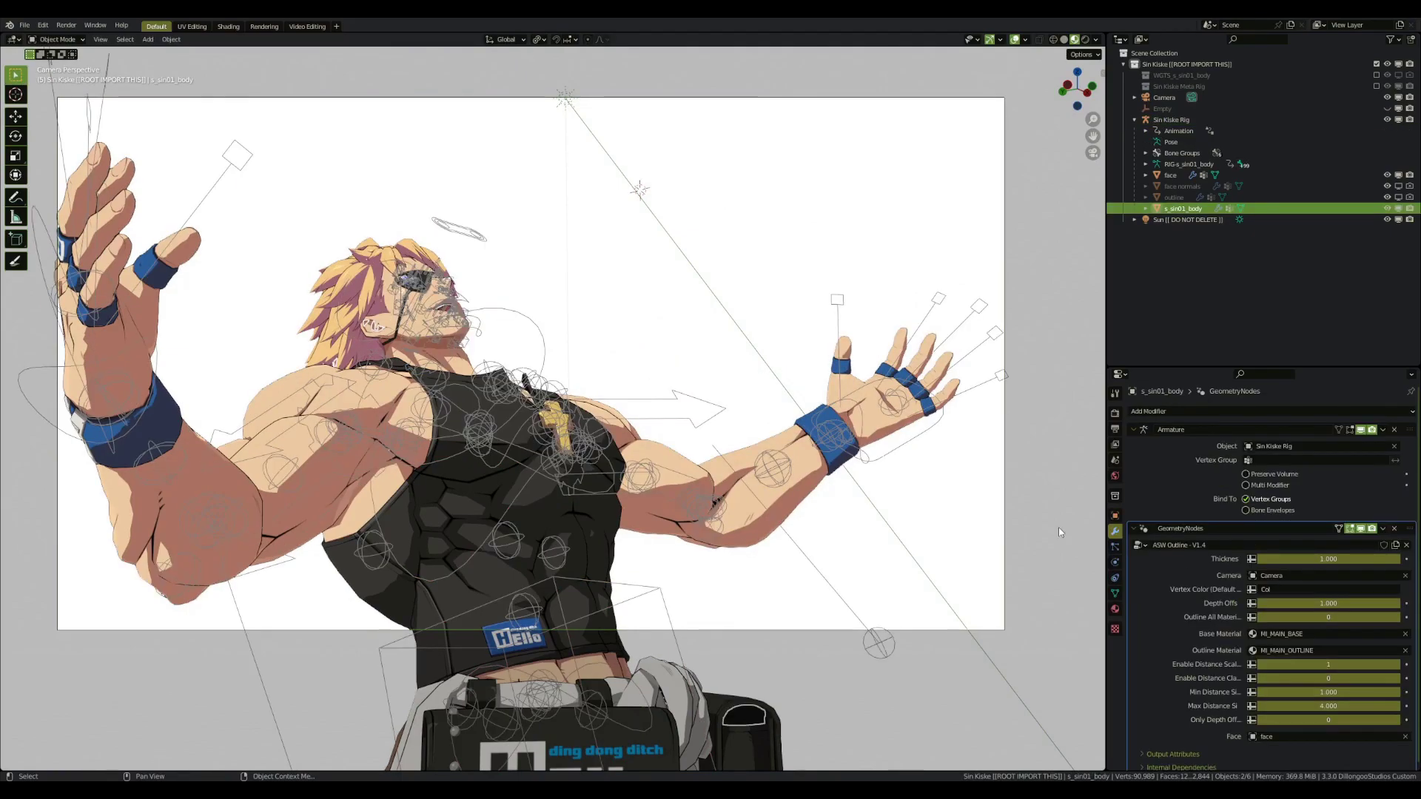
left_click(1362, 529)
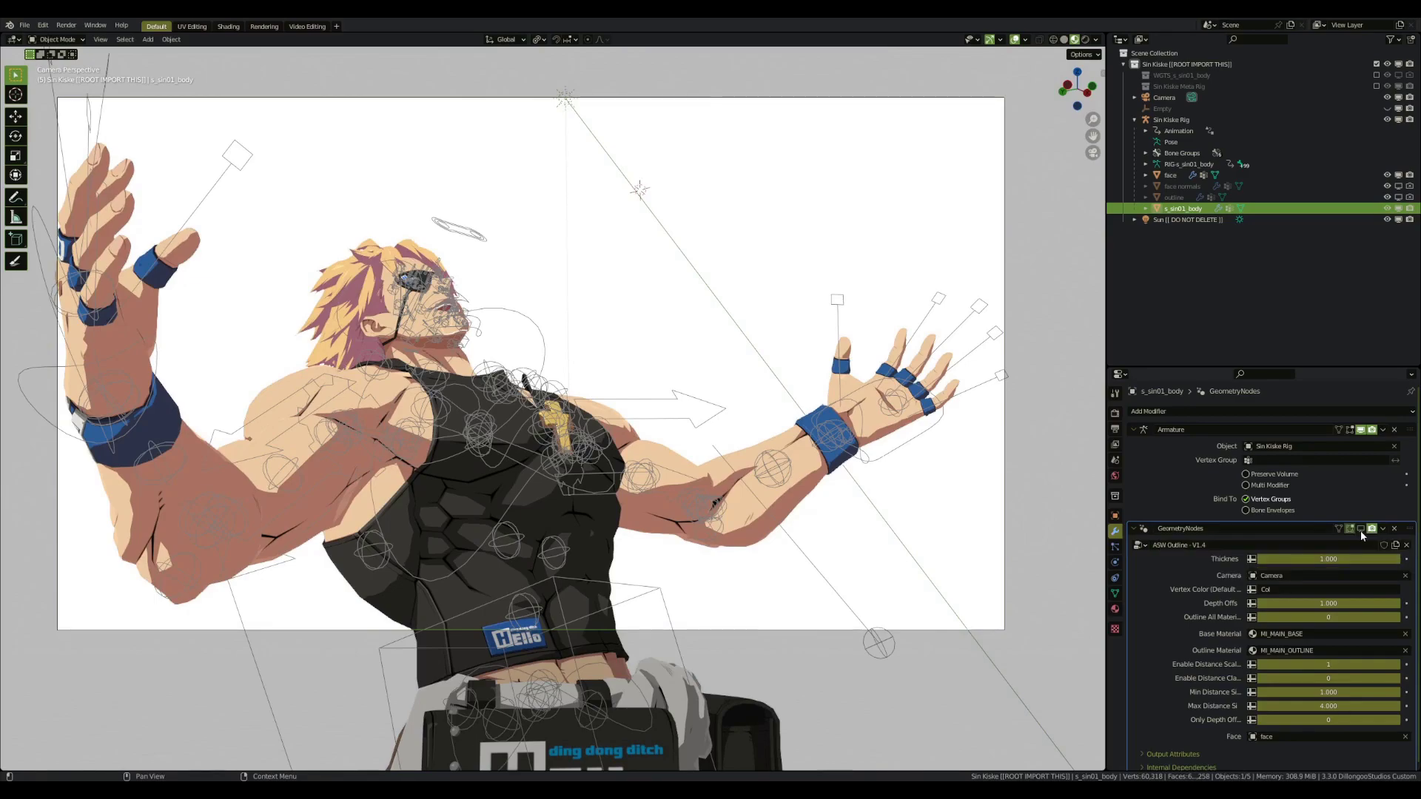
Put the rig back in Pose Mode and try moving the left hand's control bone without the outline.
left_click(868, 446)
key("ctrl+Tab")
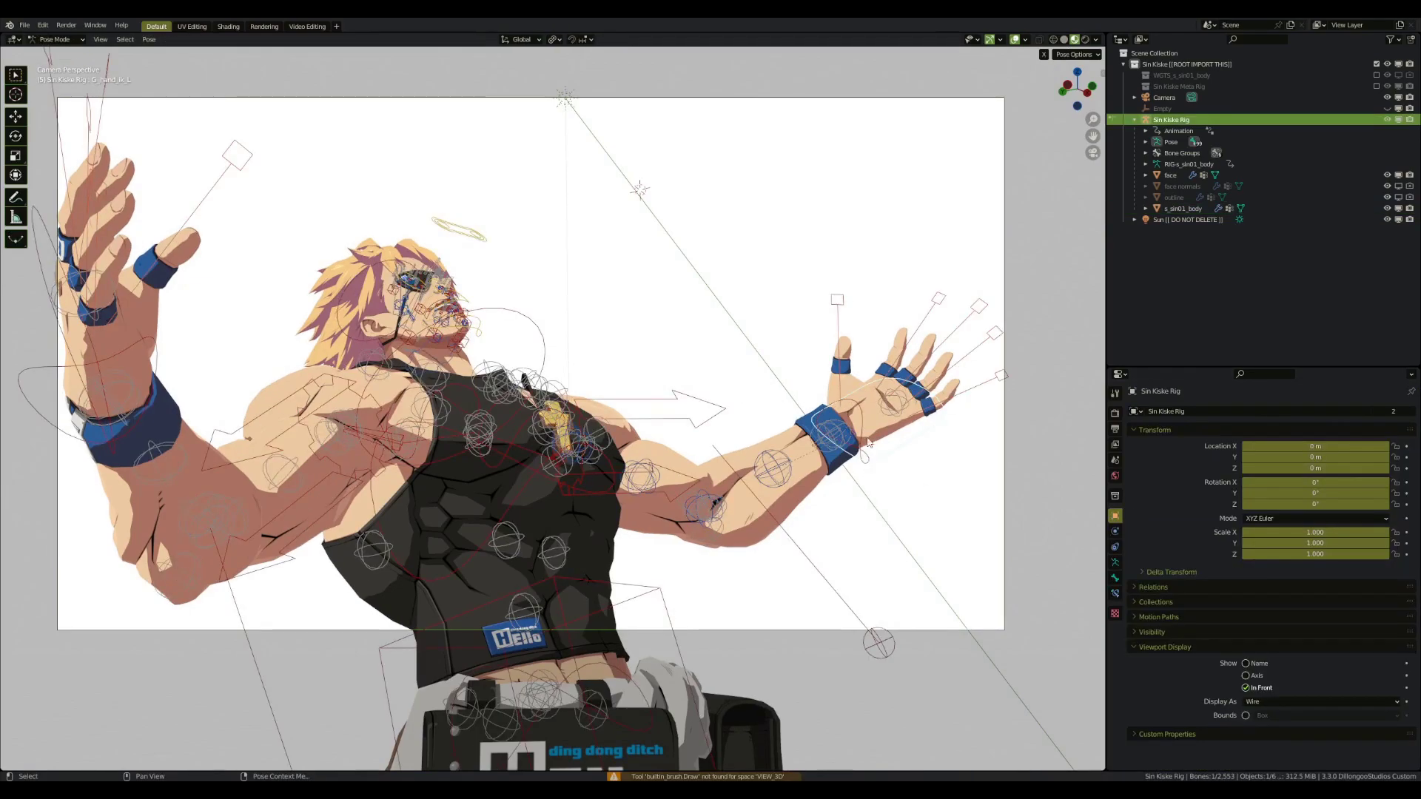
key("g")
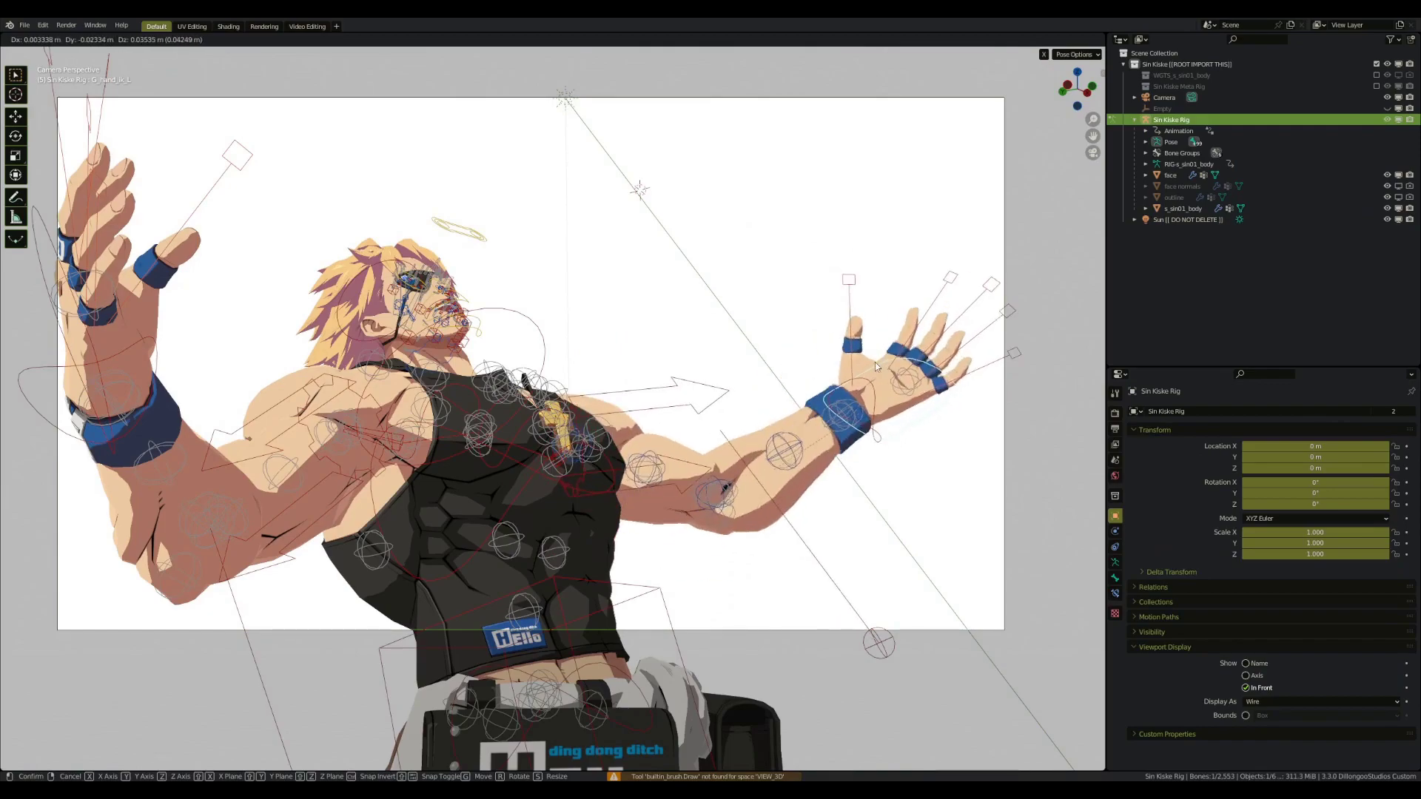
right_click(904, 402)
Return to Object Mode, re-enable the body's GeometryNodes modifier in the viewport and hide the Sin Kiske Rig.
key("Tab")
left_click(767, 402)
left_click(823, 480)
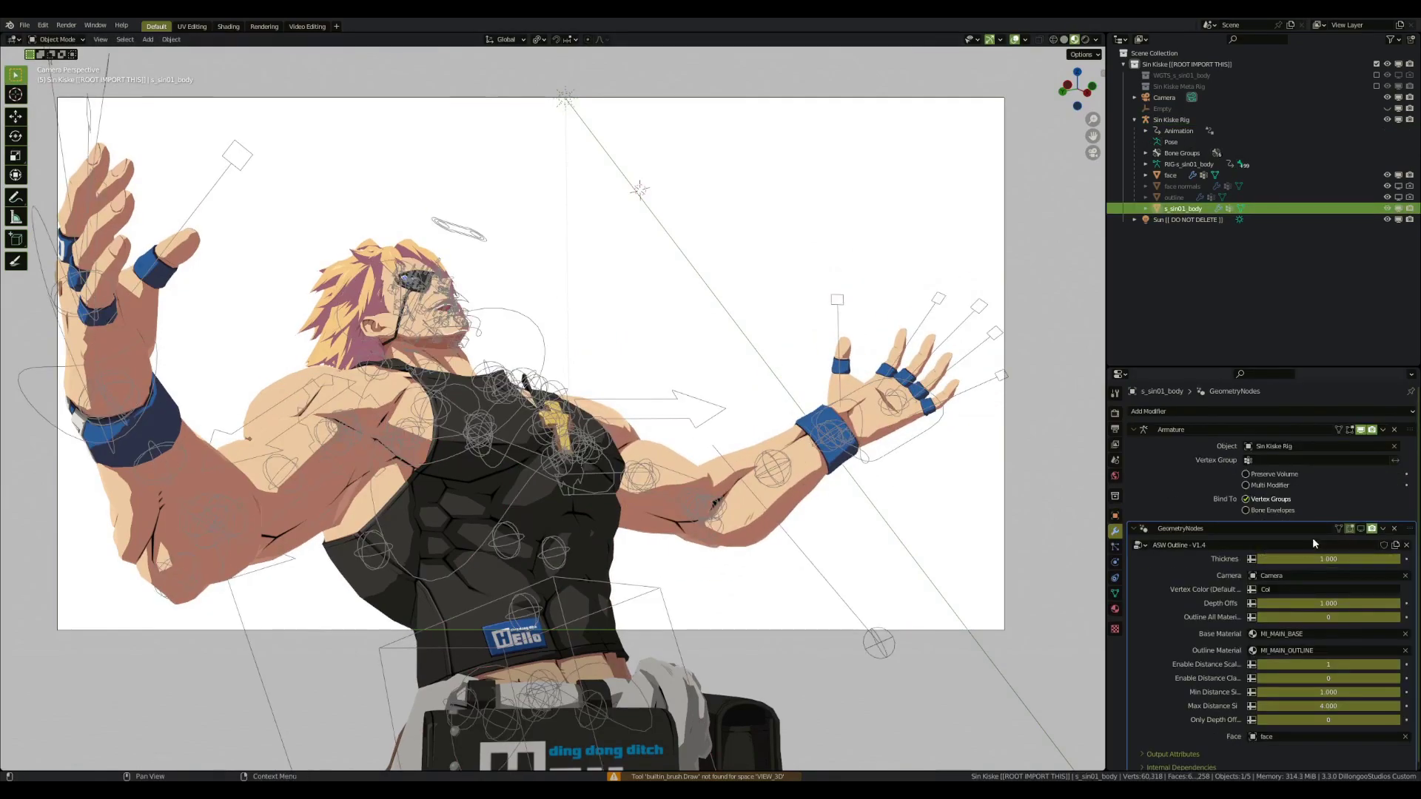
left_click(1361, 528)
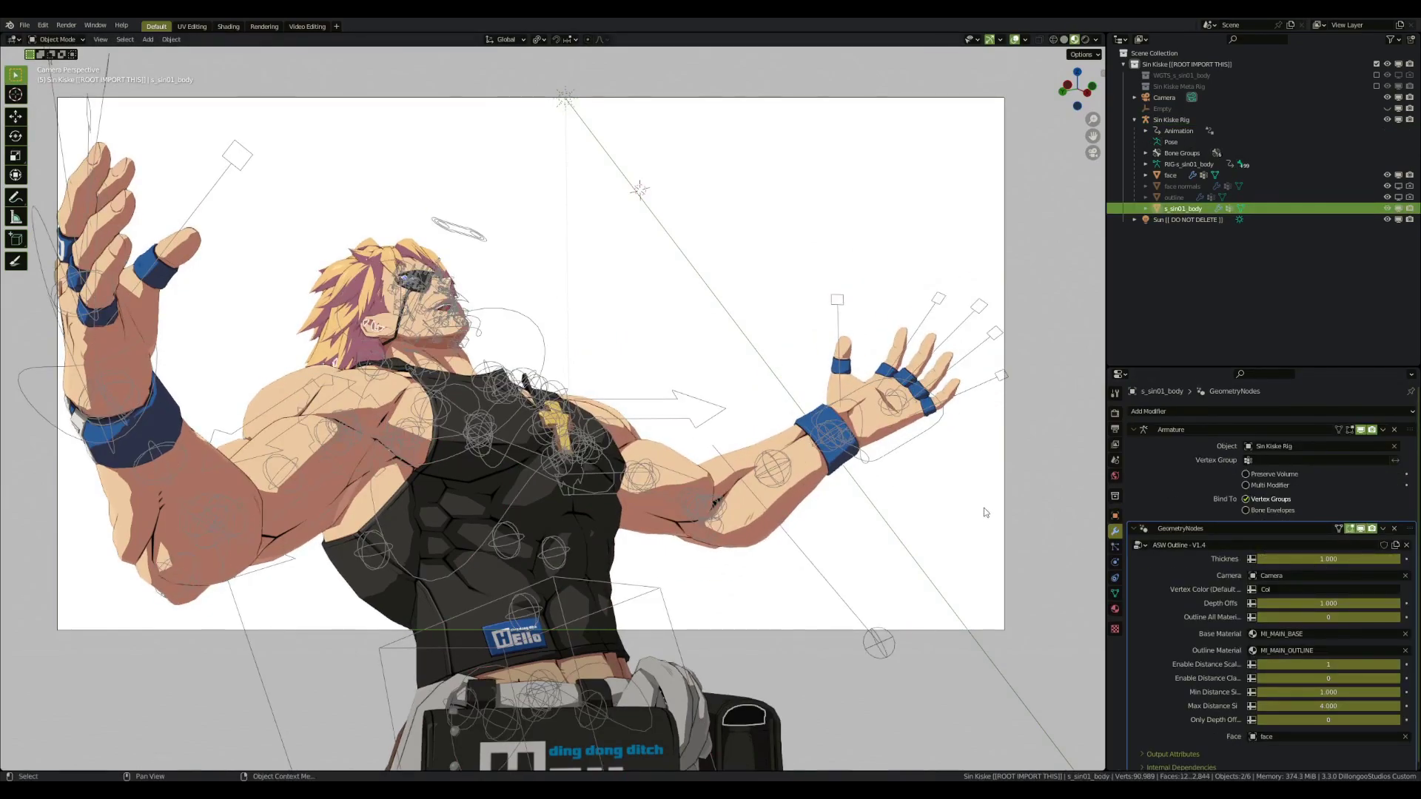
left_click(551, 416)
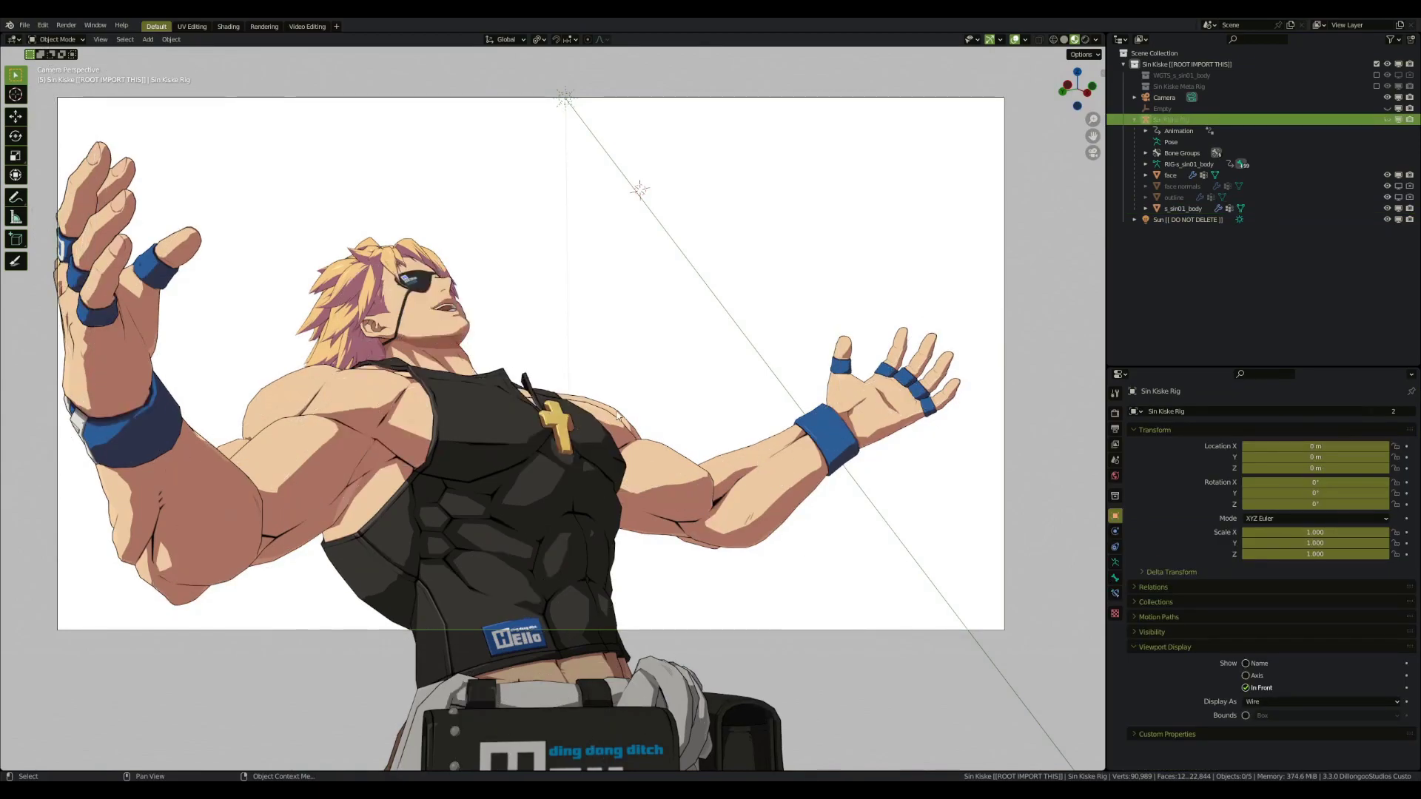
Append the ASW Outline - V1.4 node tree from the NodeTree folder of the Arc System Works Blender Shader file.
left_click(25, 27)
mouse_move(56, 188)
key("shift+F1")
double_click(587, 169)
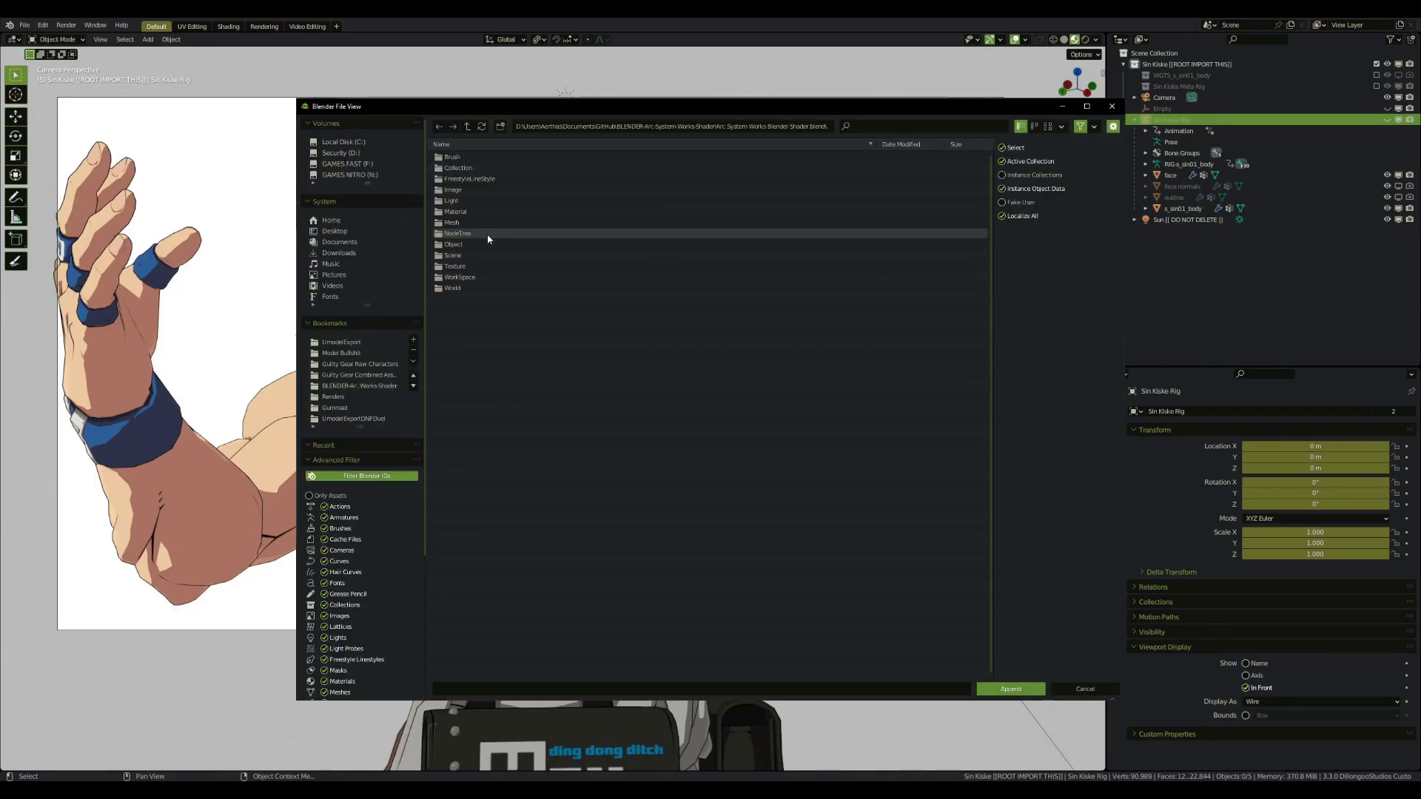
double_click(488, 233)
left_click(561, 233)
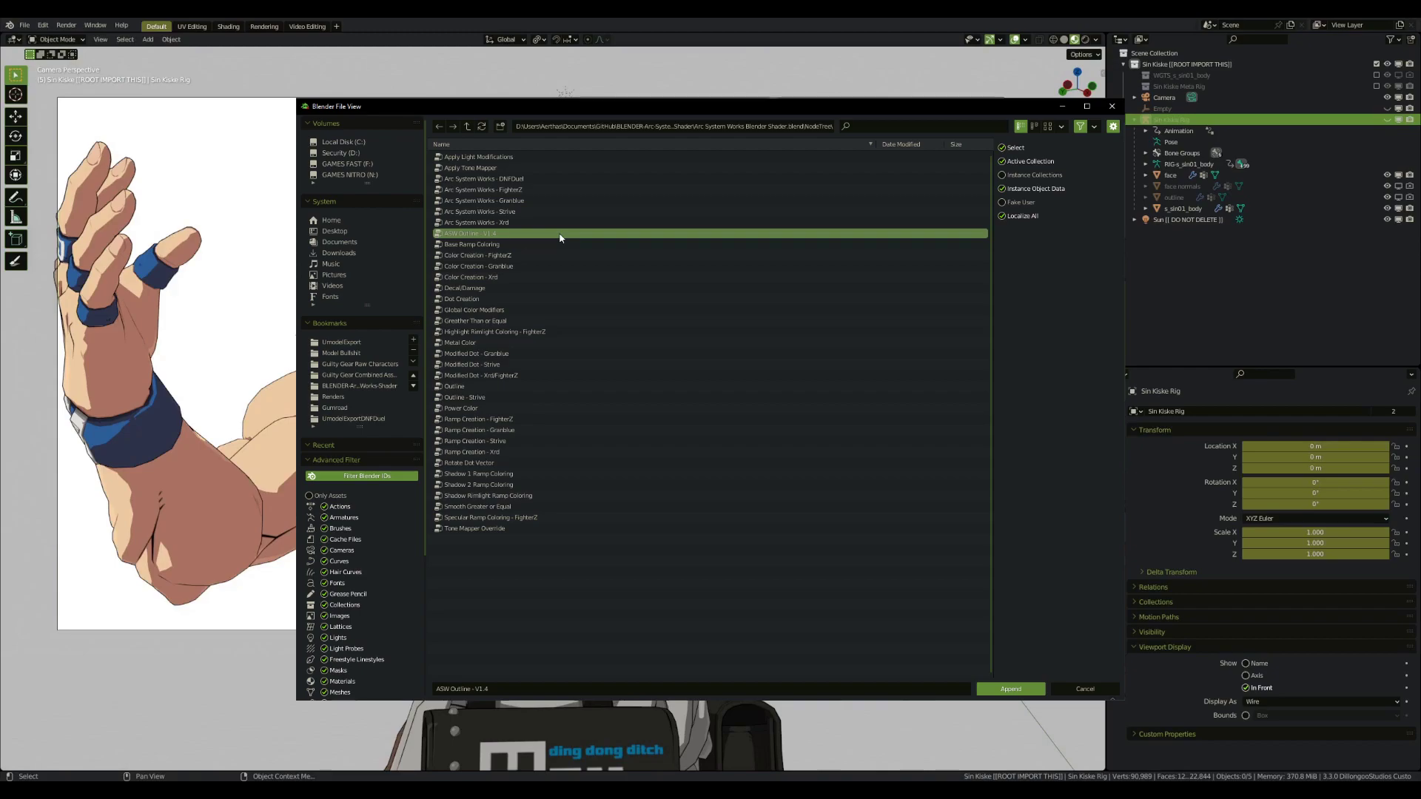
left_click(1036, 688)
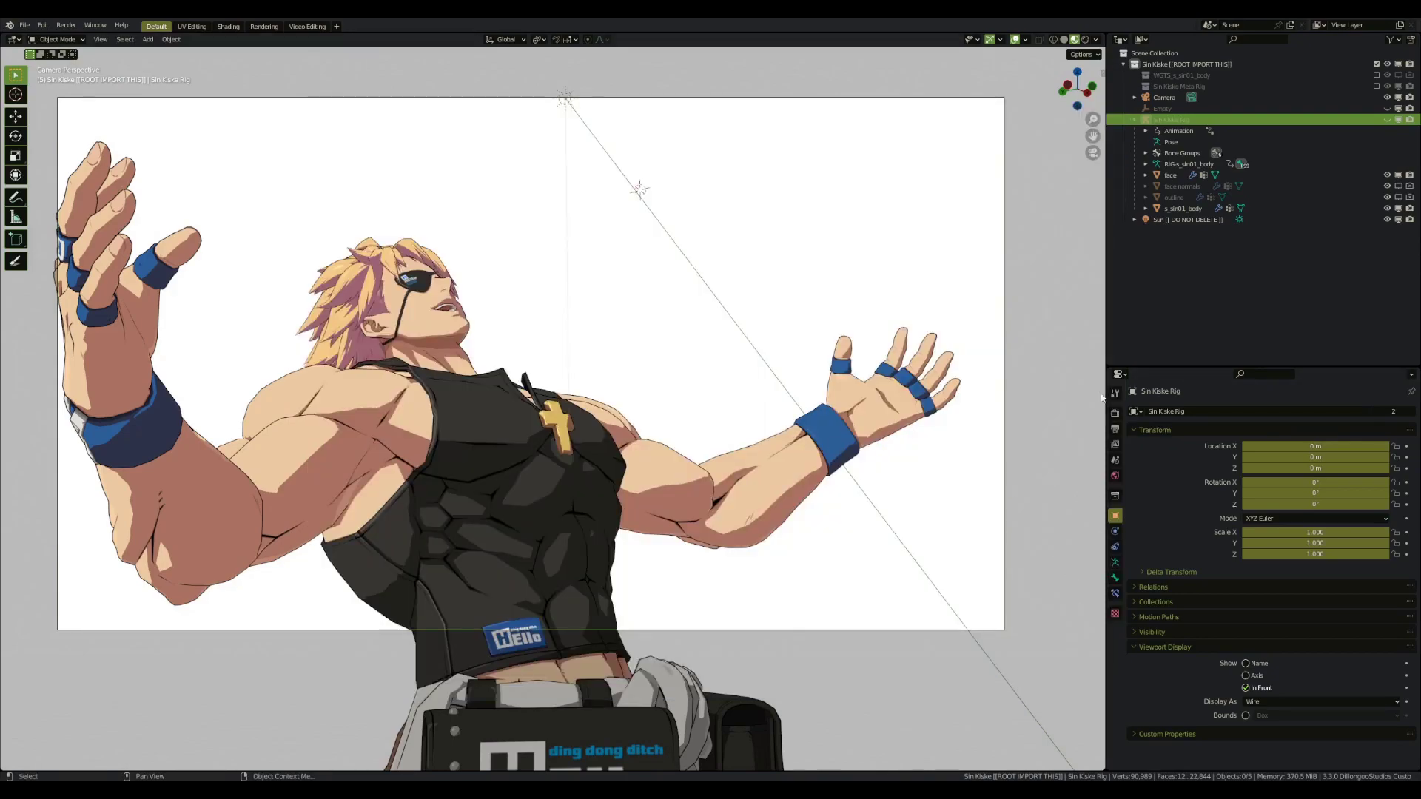
Assign the ASW Outline - V1.4 node group to the s_sin01_body GeometryNodes modifier and enlarge the Properties editor.
left_click(1181, 210)
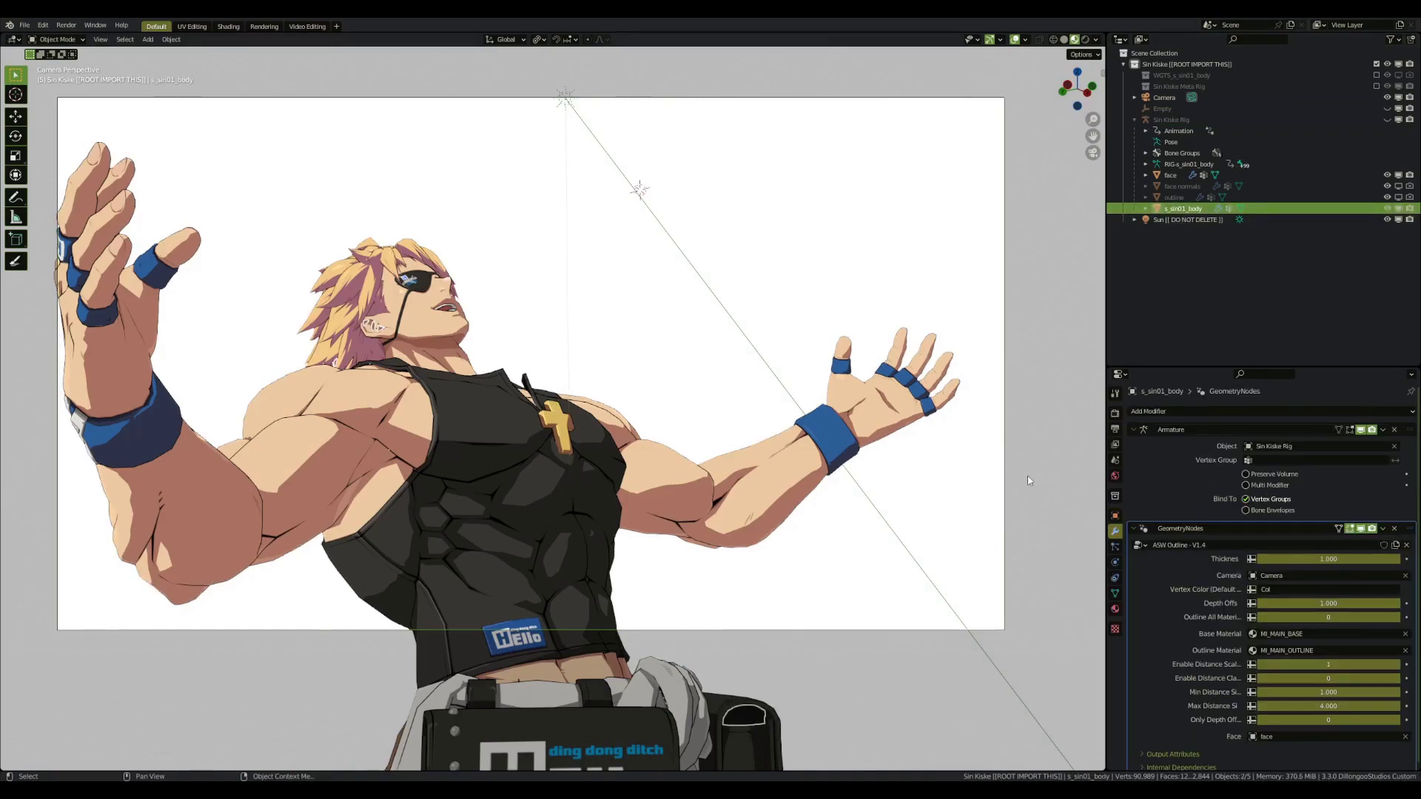
left_click(1168, 414)
scroll(1160, 602, "down", 1)
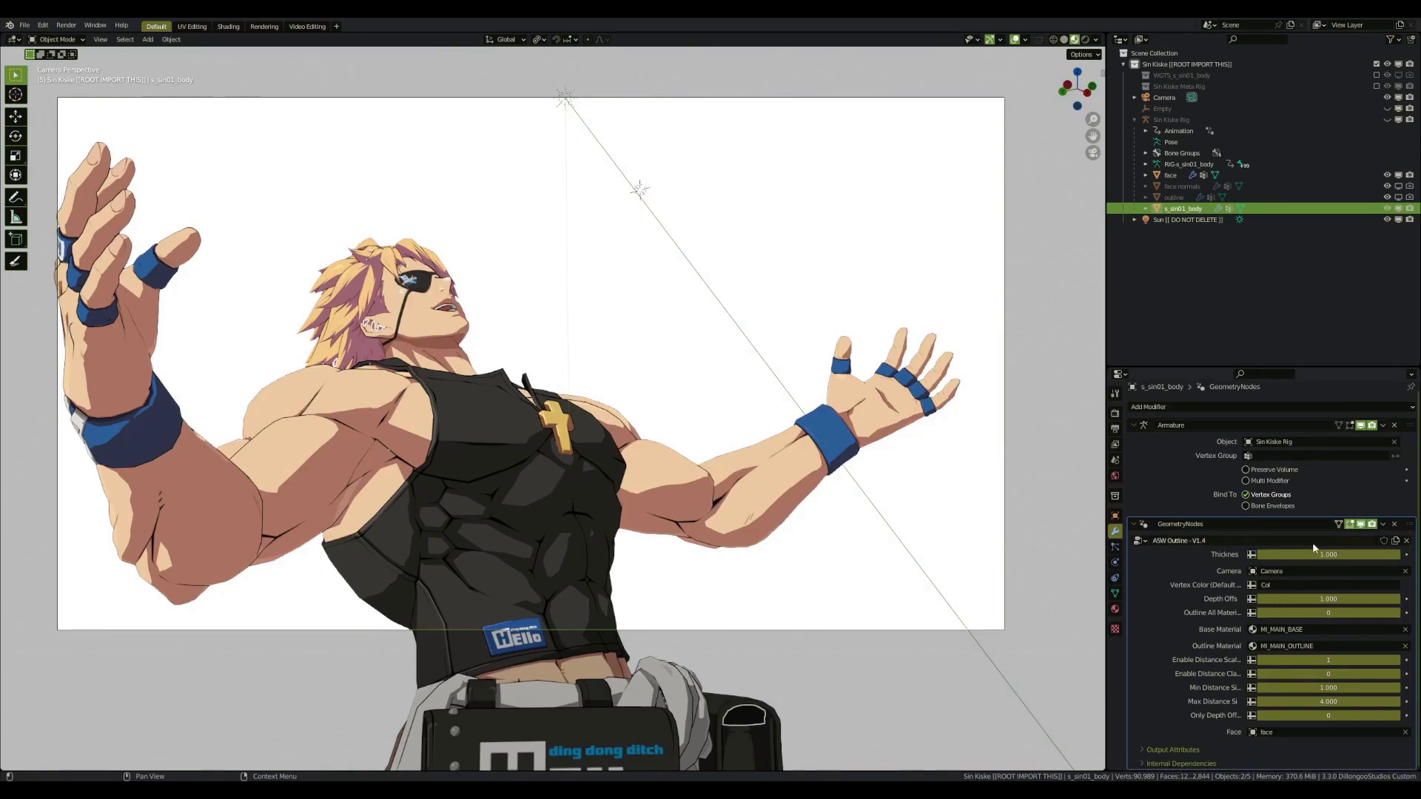
left_click(1137, 541)
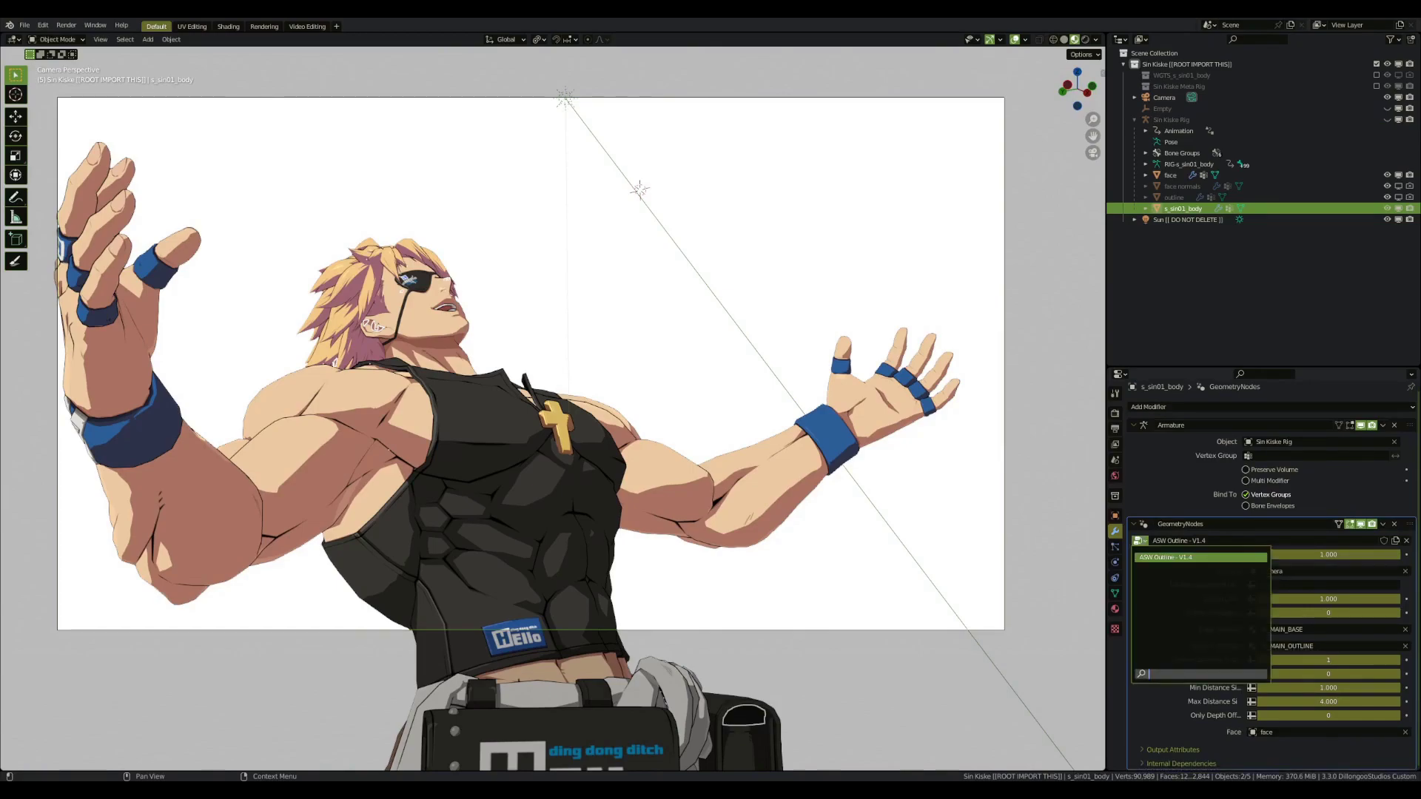
left_click(1161, 558)
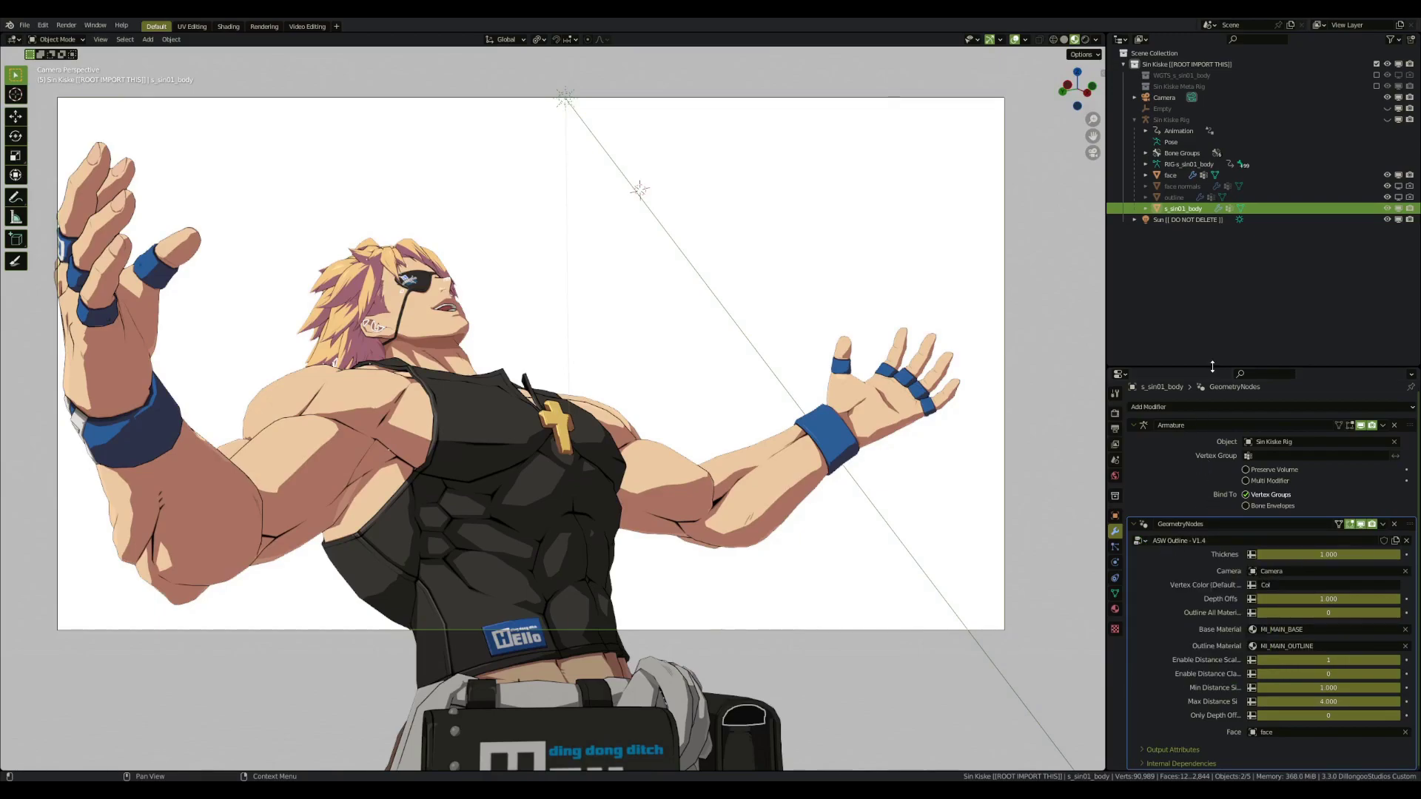
left_click_drag(1212, 366, 1212, 233)
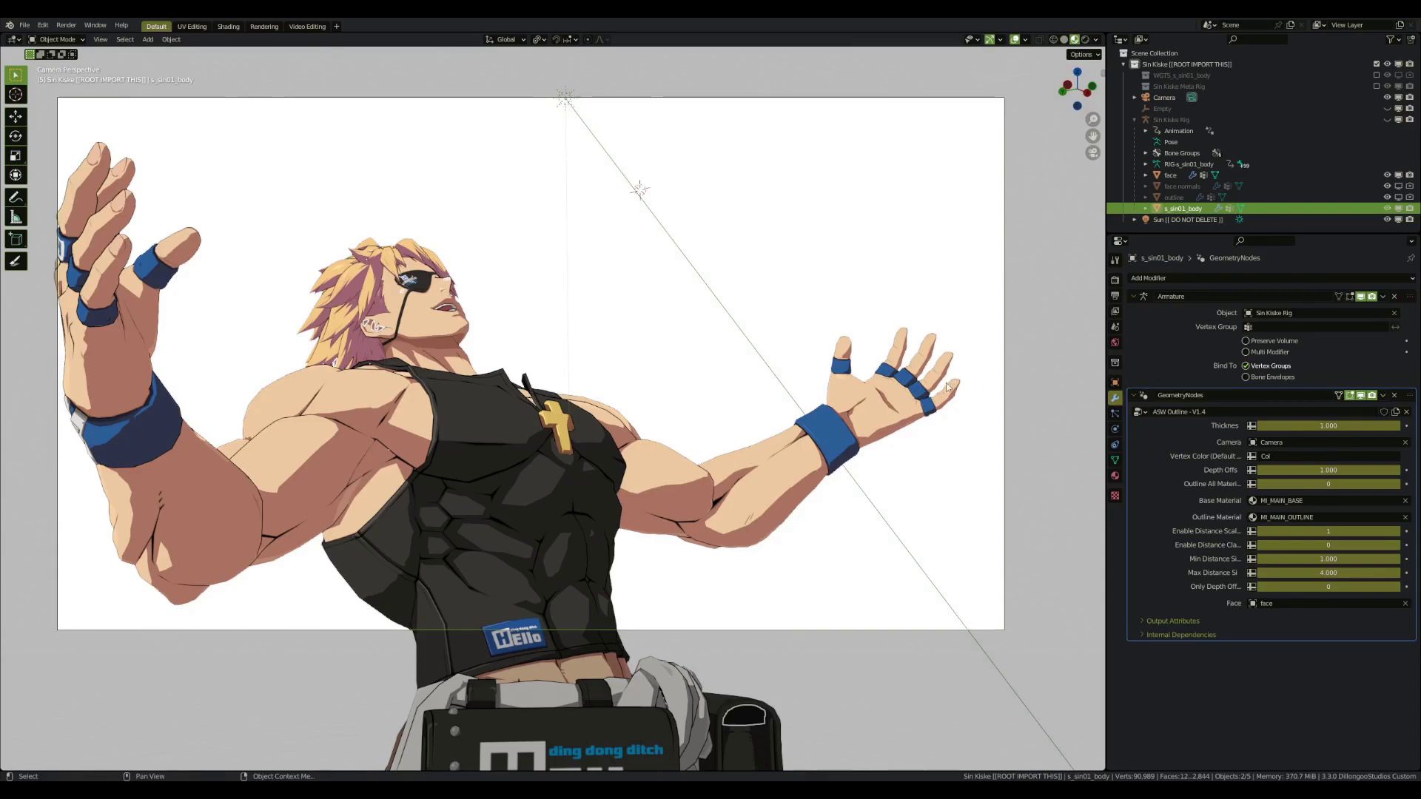
Examine the character's outlines from several angles outside the camera, and compare them with the camera view.
middle_click_drag(946, 386, 731, 230)
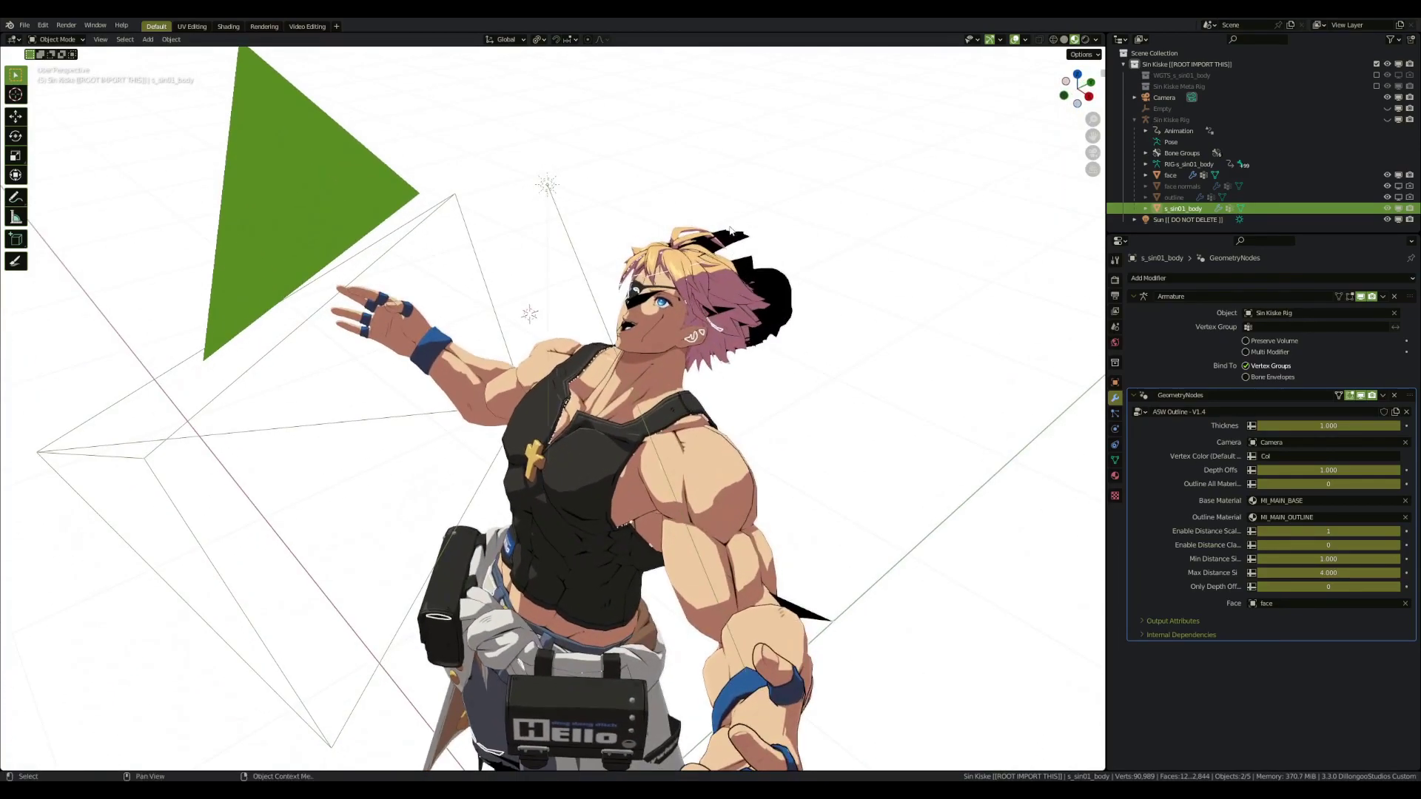
middle_click_drag(786, 306, 731, 367)
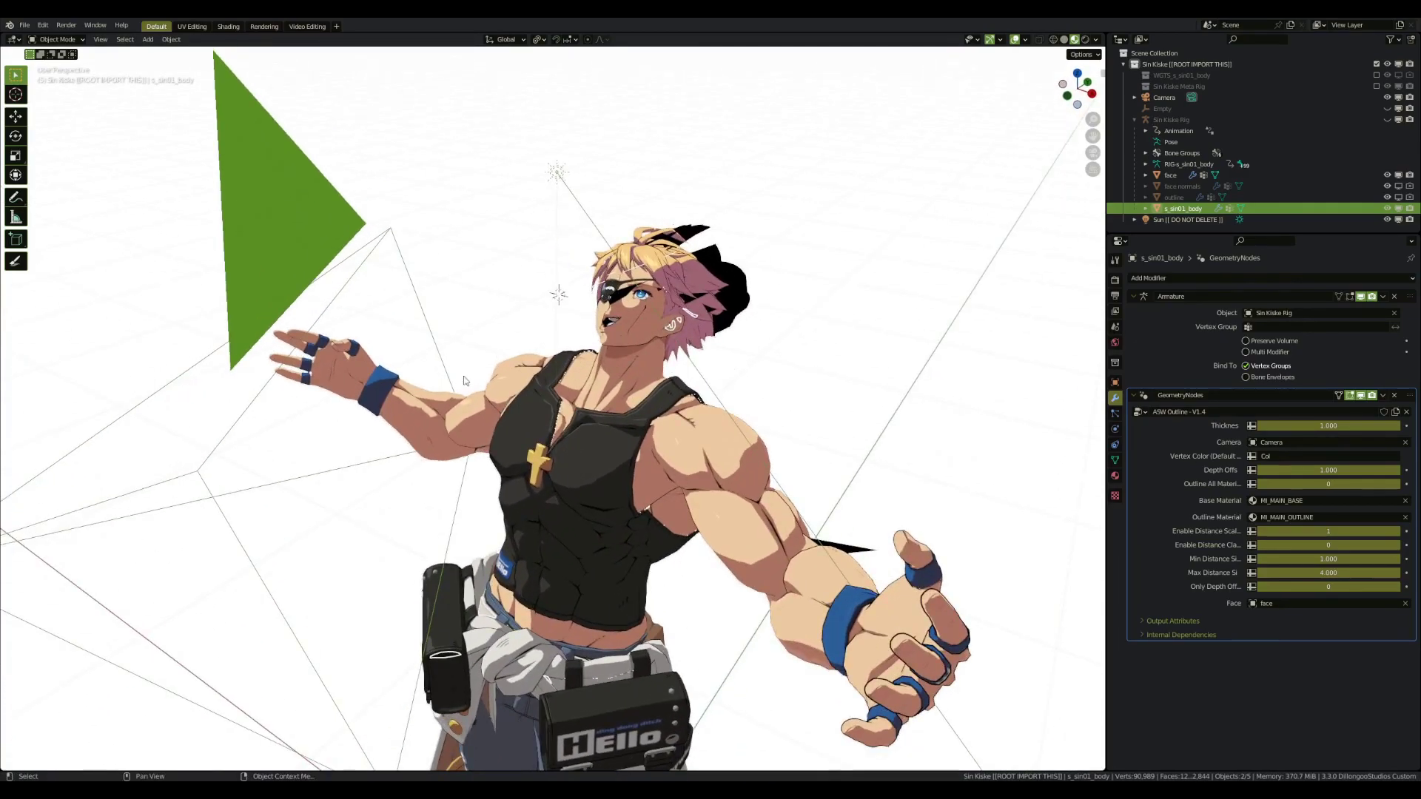
middle_click_drag(464, 381, 506, 357)
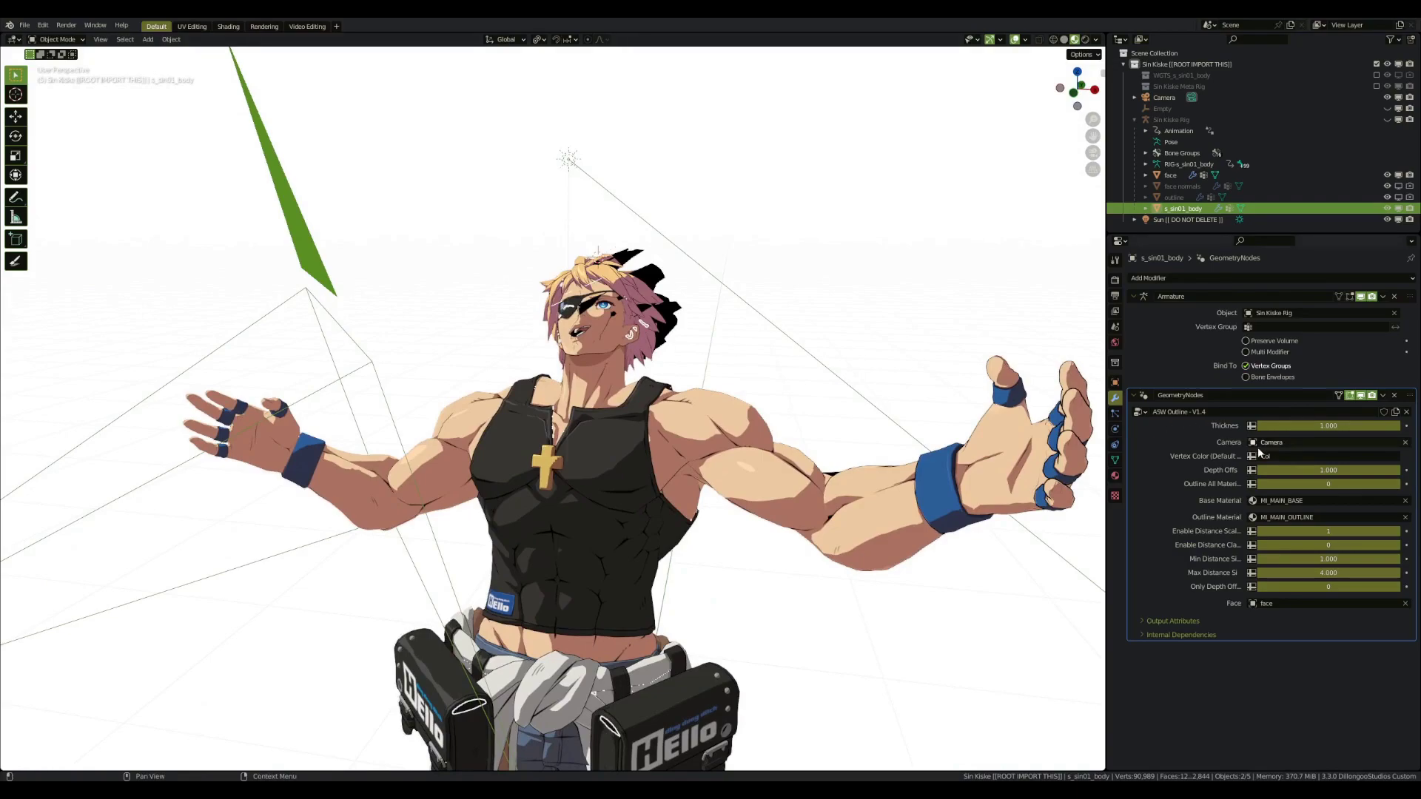
key("KP_0")
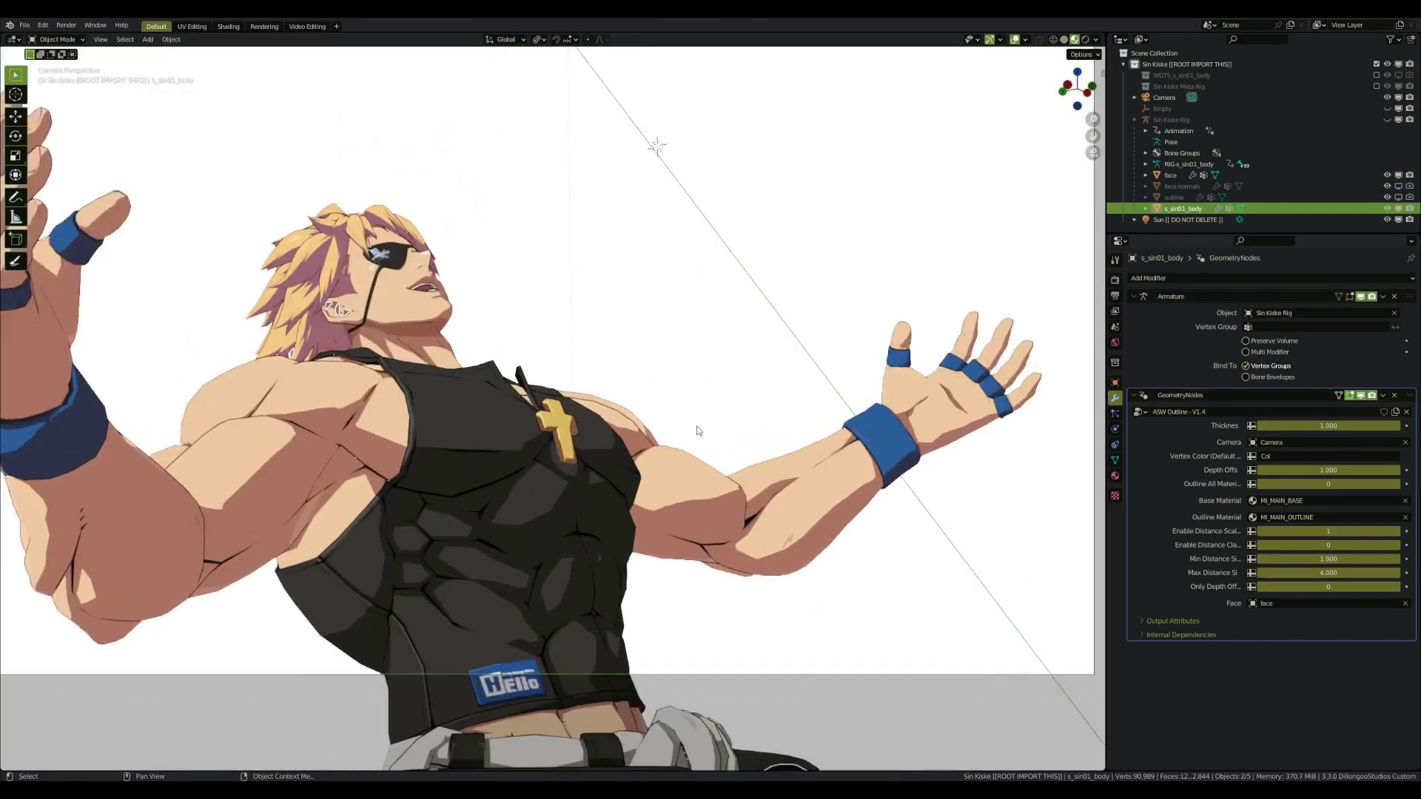
scroll(698, 429, "up", 1)
left_click(628, 352)
middle_click_drag(614, 343, 656, 409, "shift")
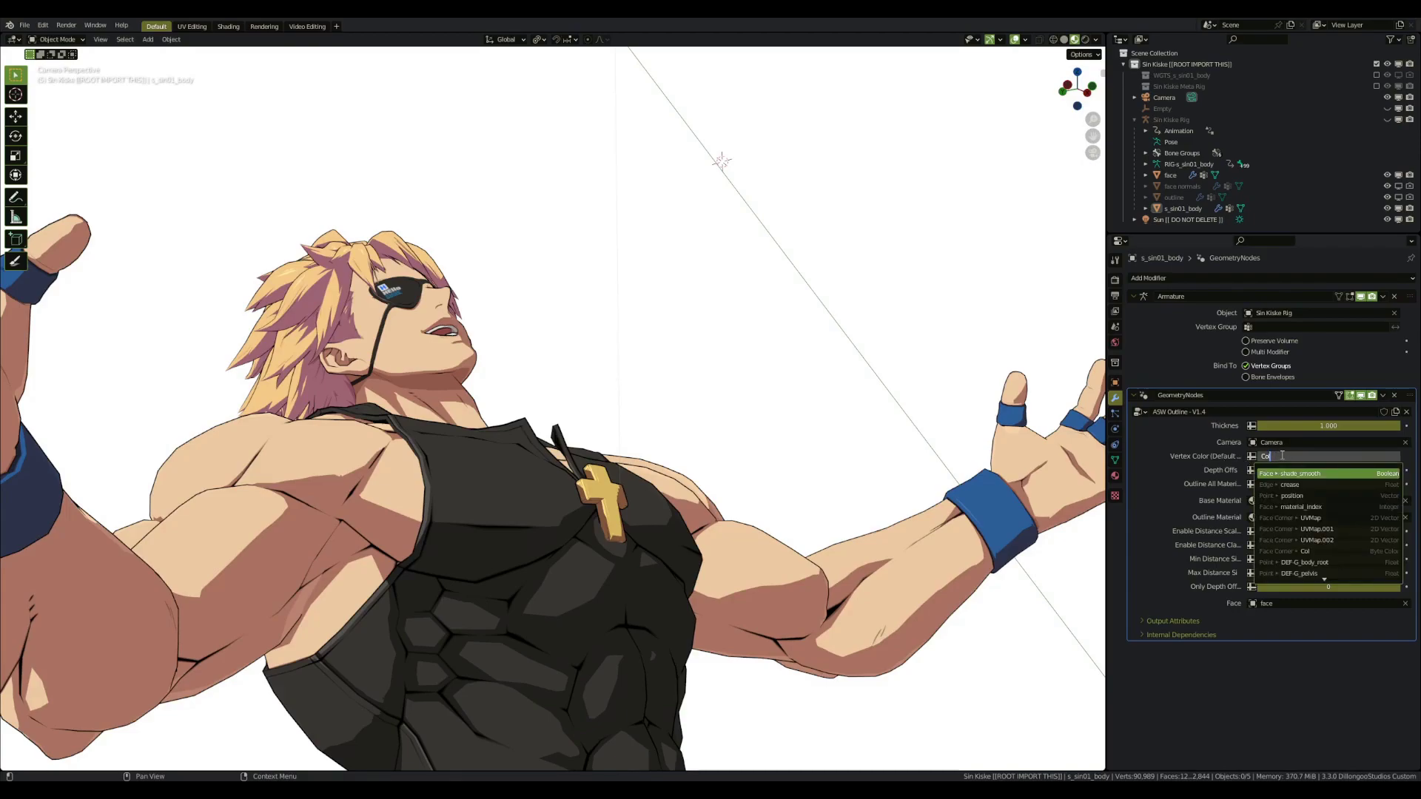
Check the name of the body mesh's color attribute and return to its modifier settings.
left_click(1115, 460)
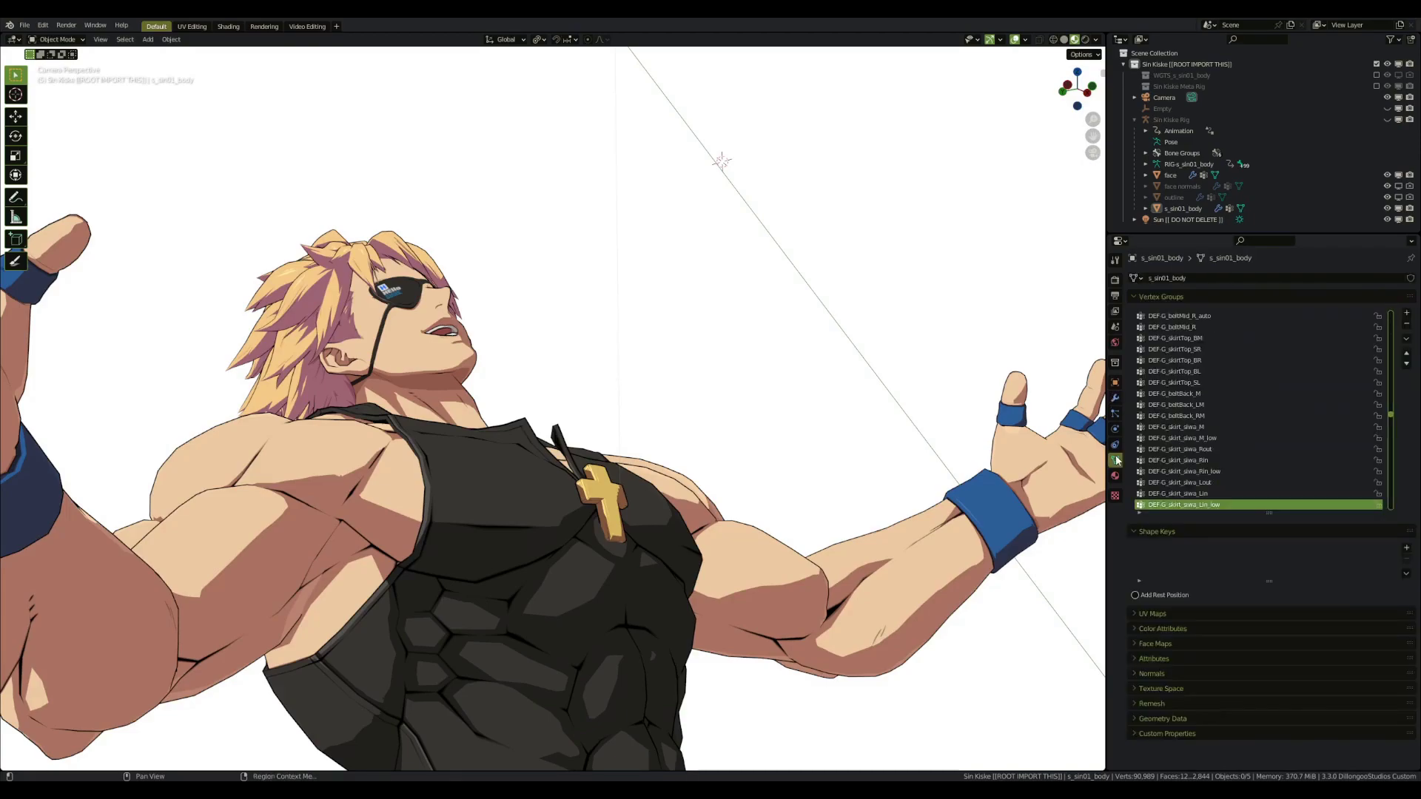
left_click(1174, 629)
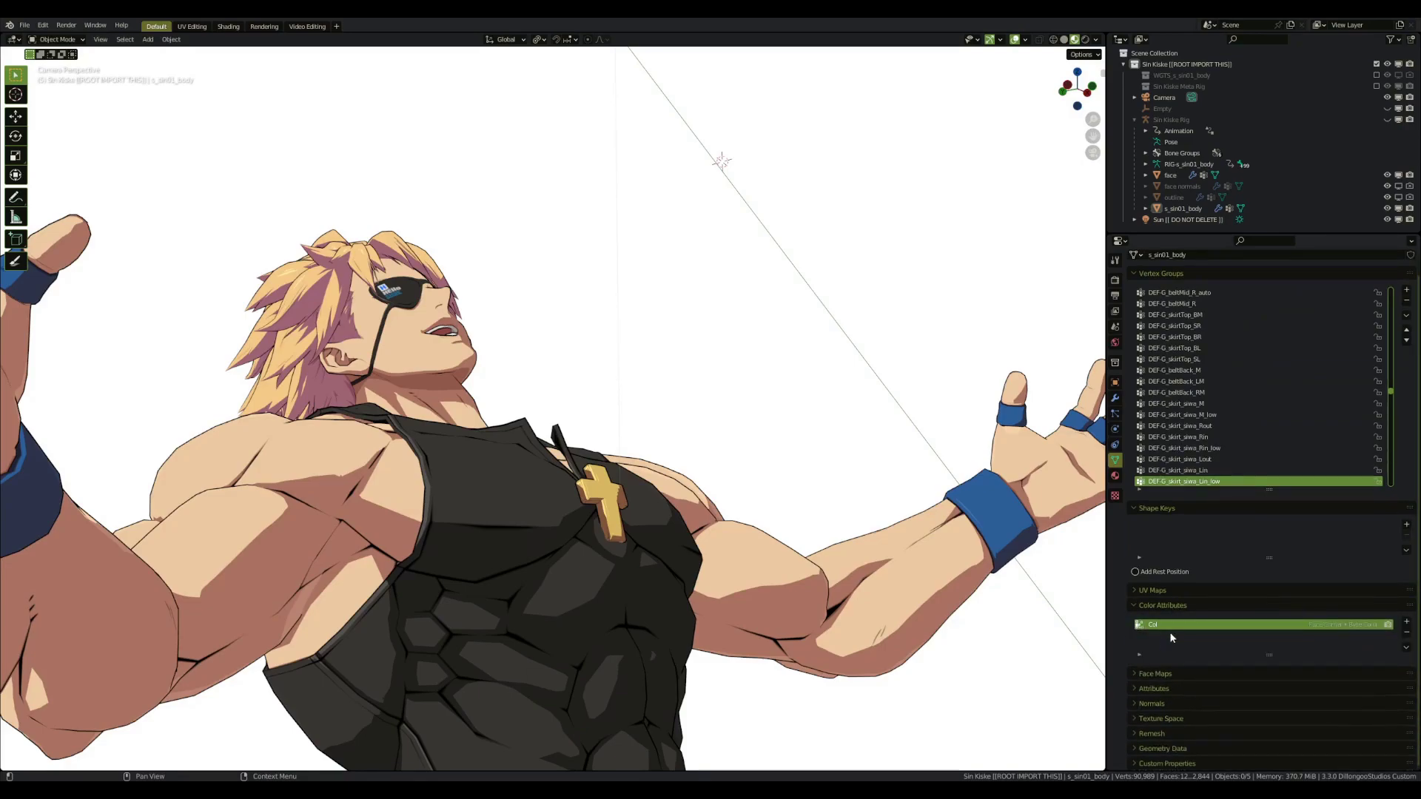
left_click(1115, 397)
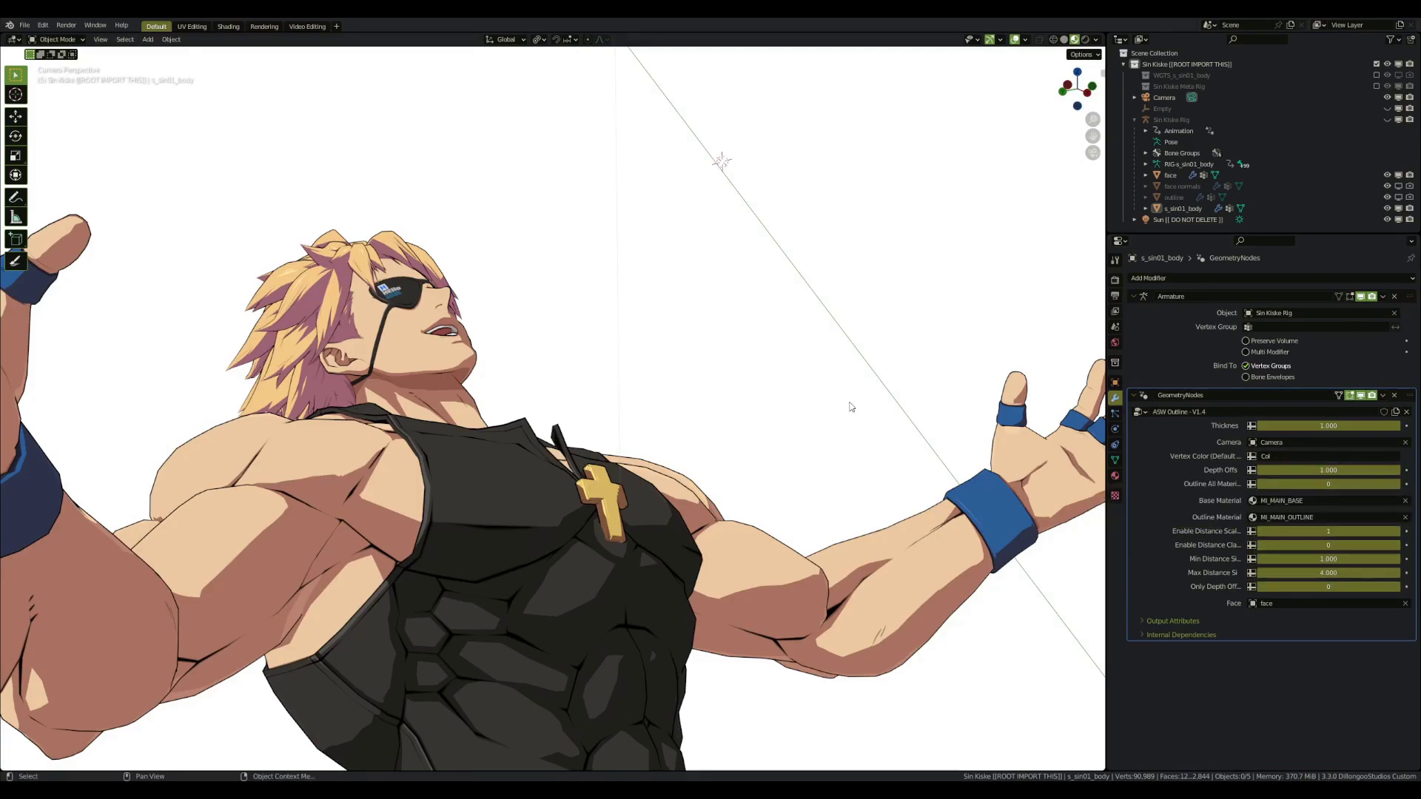
Try lowering the outline modifier's Depth Offset to about 0.71 and restore it to 1.
middle_click_drag(852, 408, 799, 444)
scroll(917, 480, "up", 3)
mouse_move(919, 480)
middle_mouse_down()
mouse_move(866, 451)
mouse_move(910, 459)
middle_mouse_up()
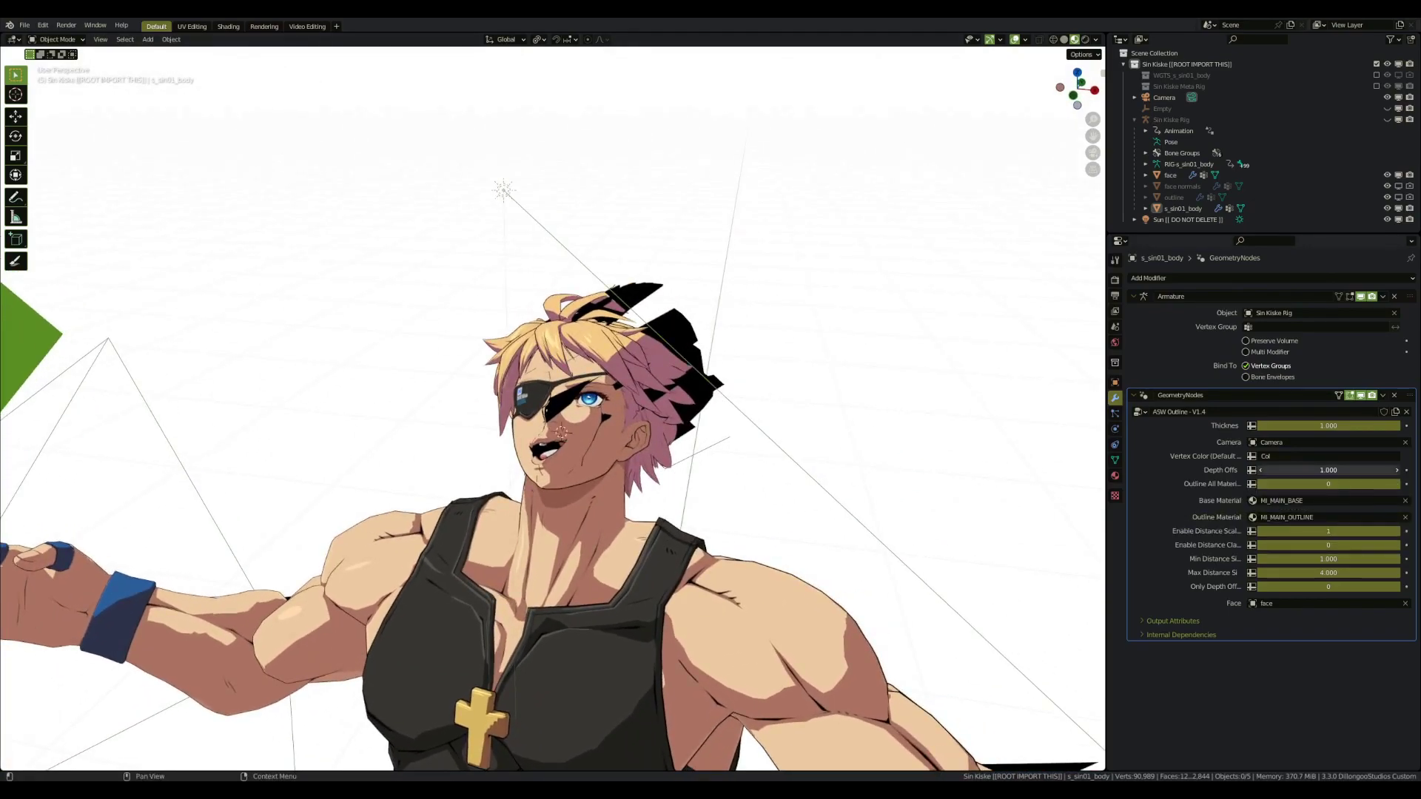
left_click_drag(1315, 471, 1293, 471)
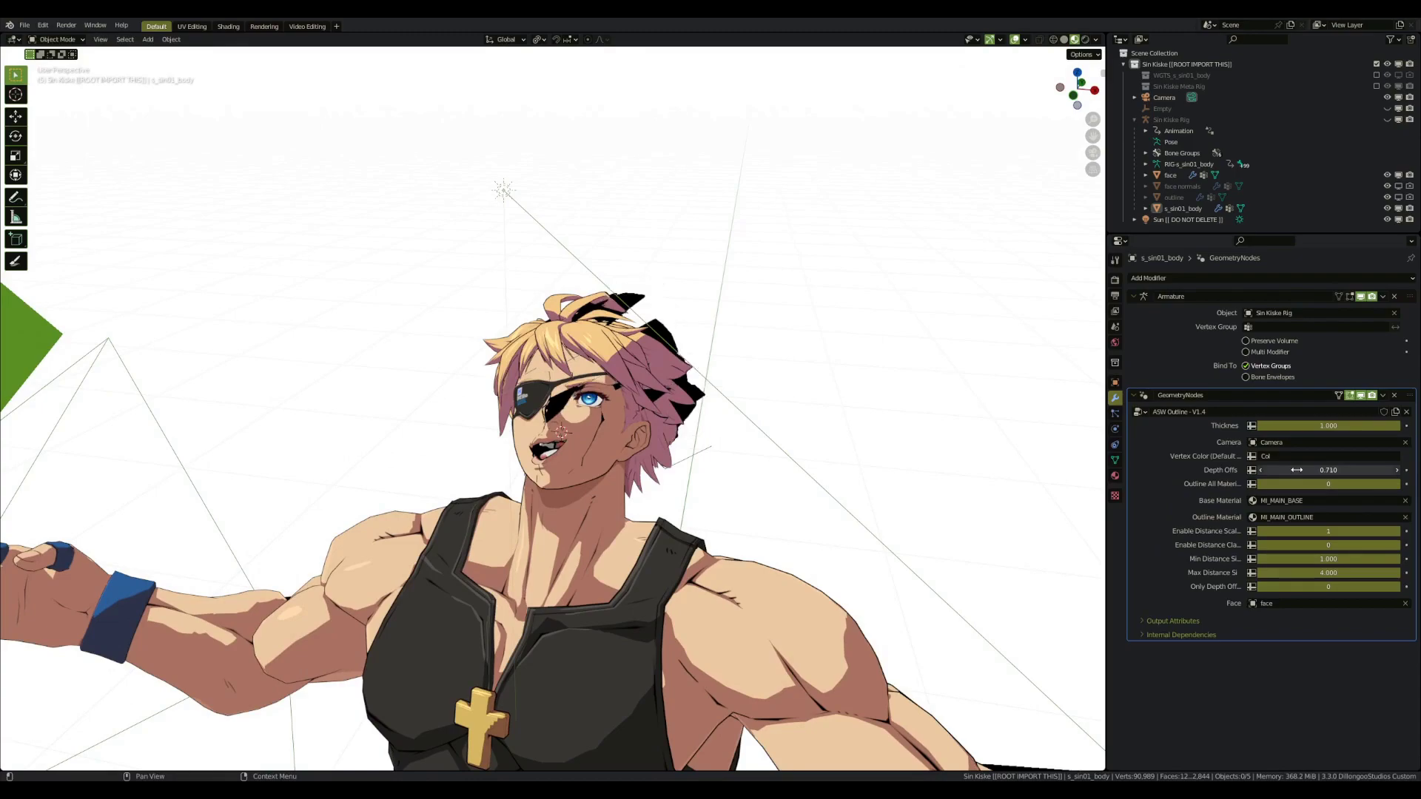
left_click_drag(731, 394, 714, 368)
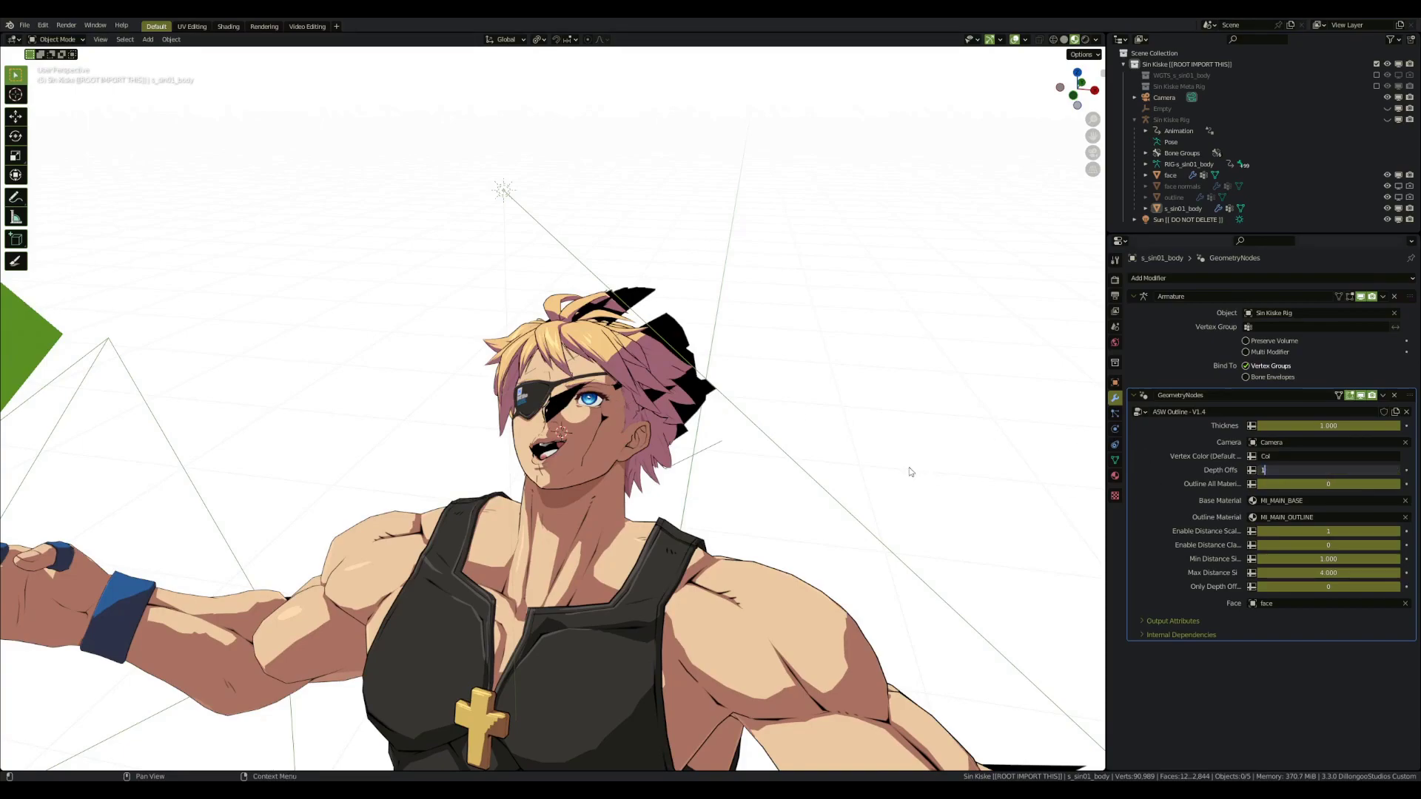
key("ctrl+z")
Turn off distance scaling in the body's outline modifier by setting its enable value to 0.
middle_click_drag(822, 460, 869, 412, "shift")
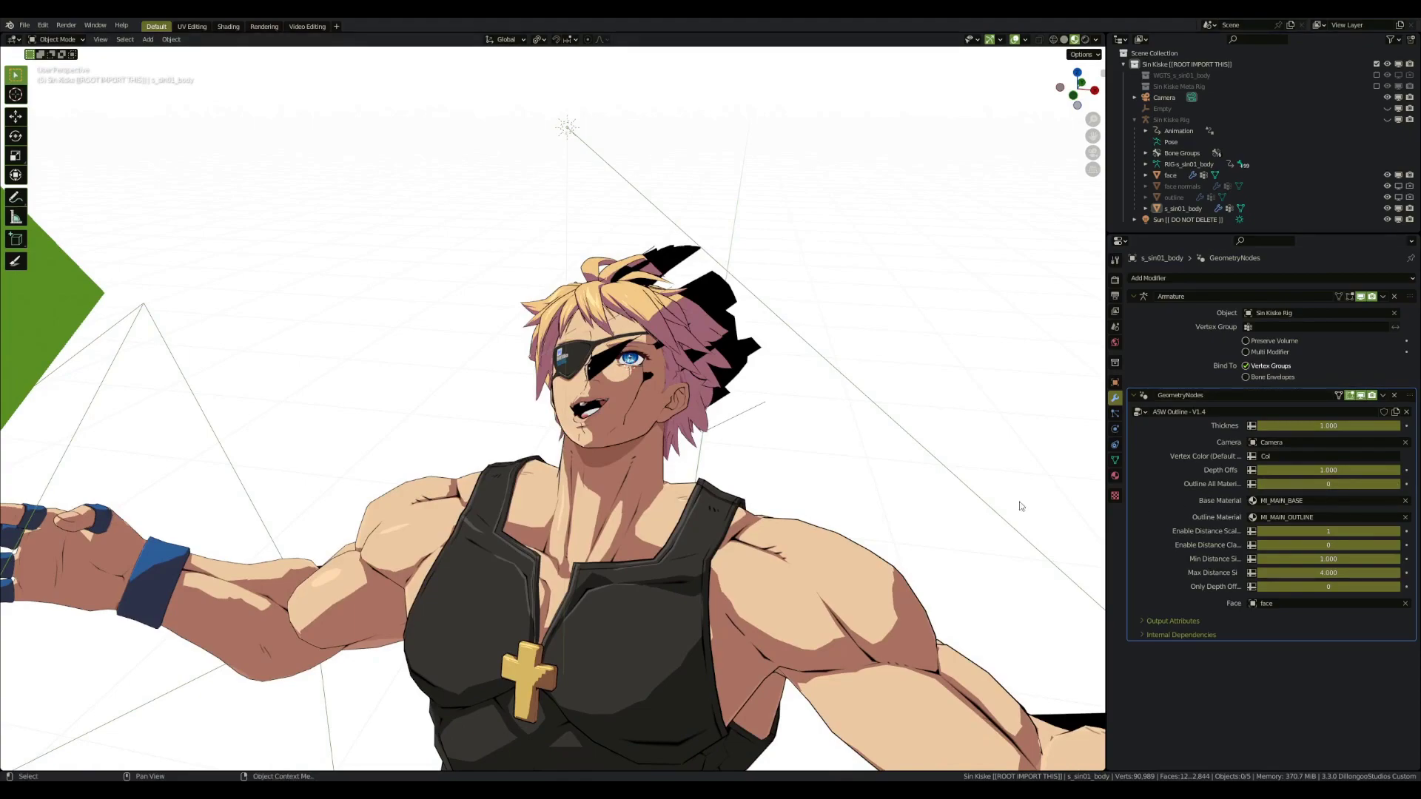
middle_click_drag(692, 483, 743, 450)
scroll(766, 421, "down", 4)
middle_click_drag(786, 547, 738, 402, "shift")
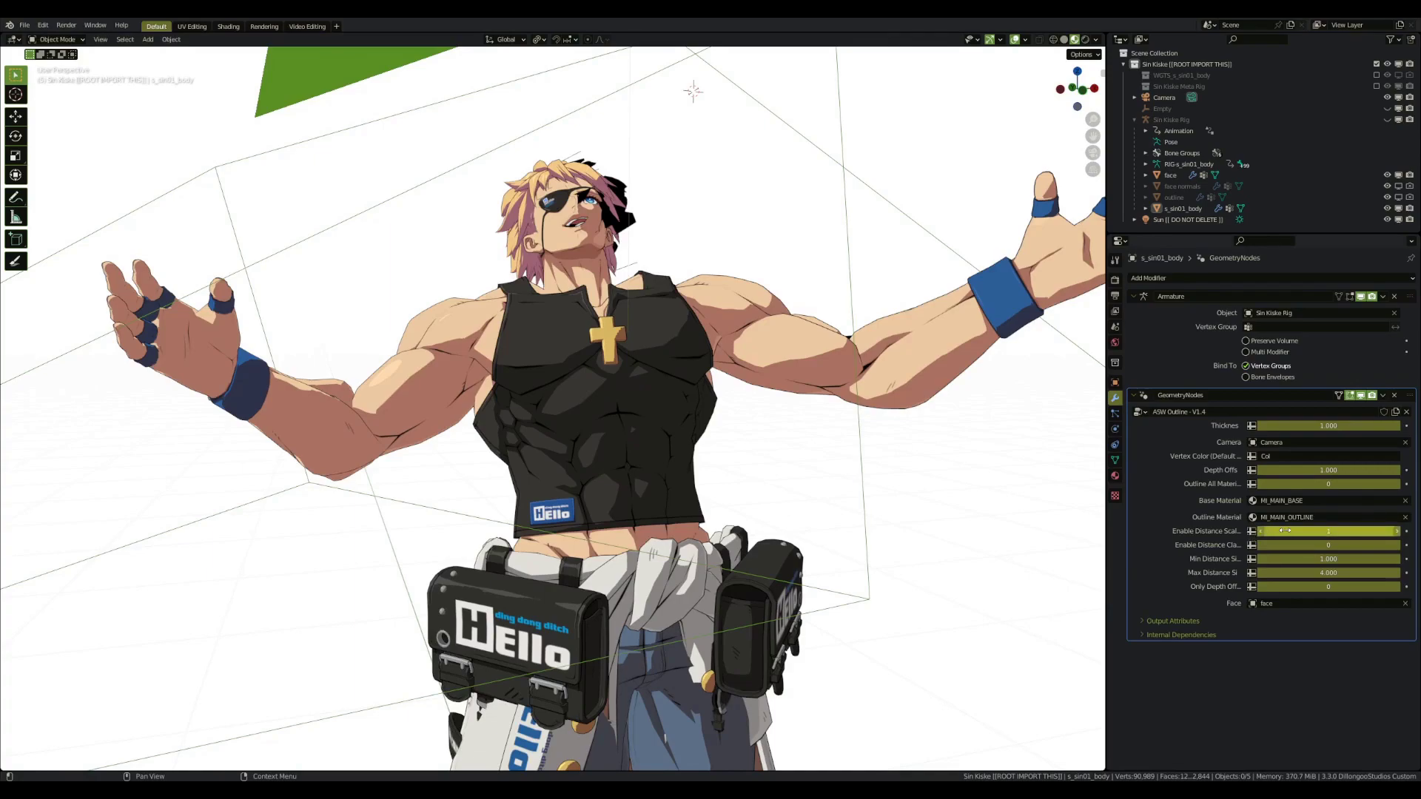
left_click_drag(1284, 530, 1282, 531)
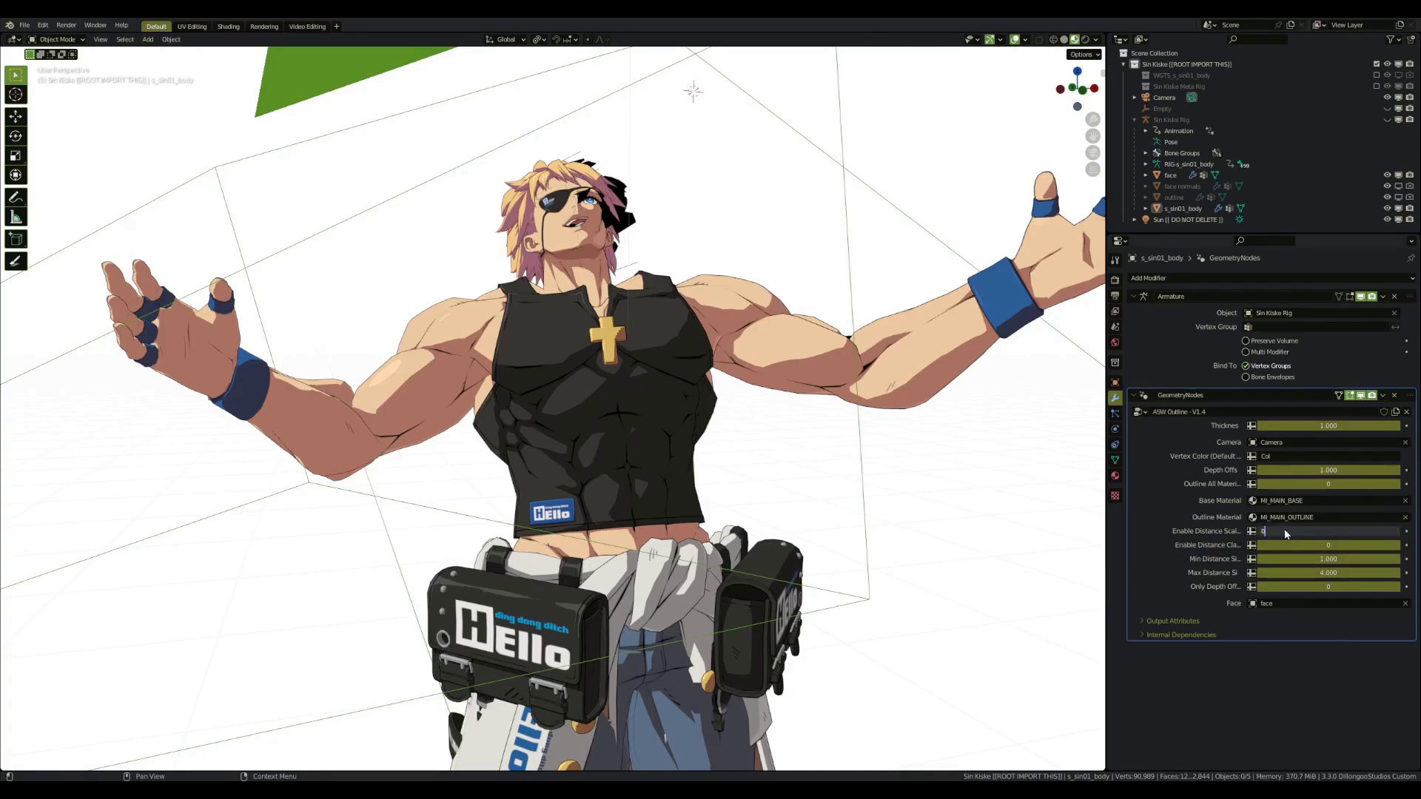
key("Return")
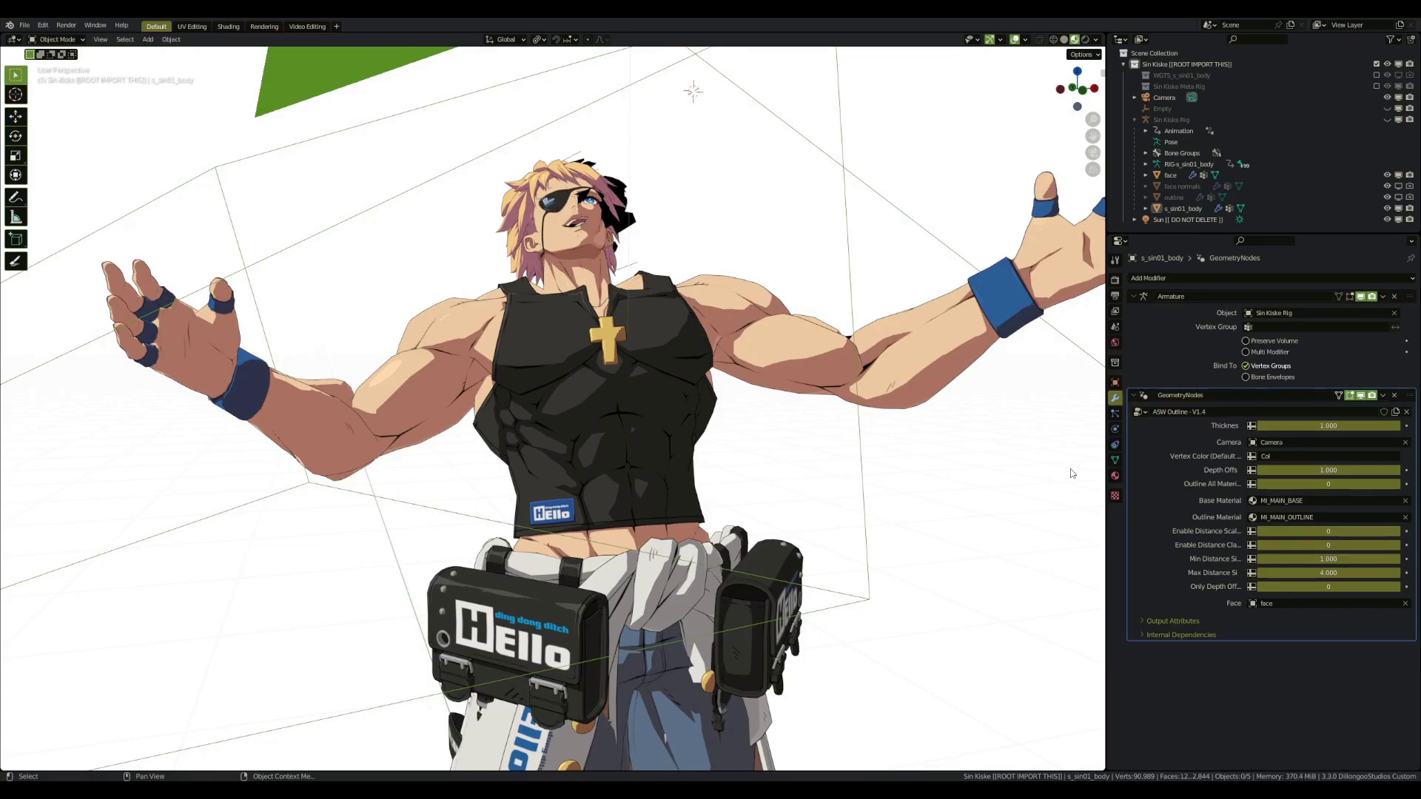
Widen the area showing the body's outline modifier settings after viewing the character outside the camera.
scroll(799, 375, "down", 5)
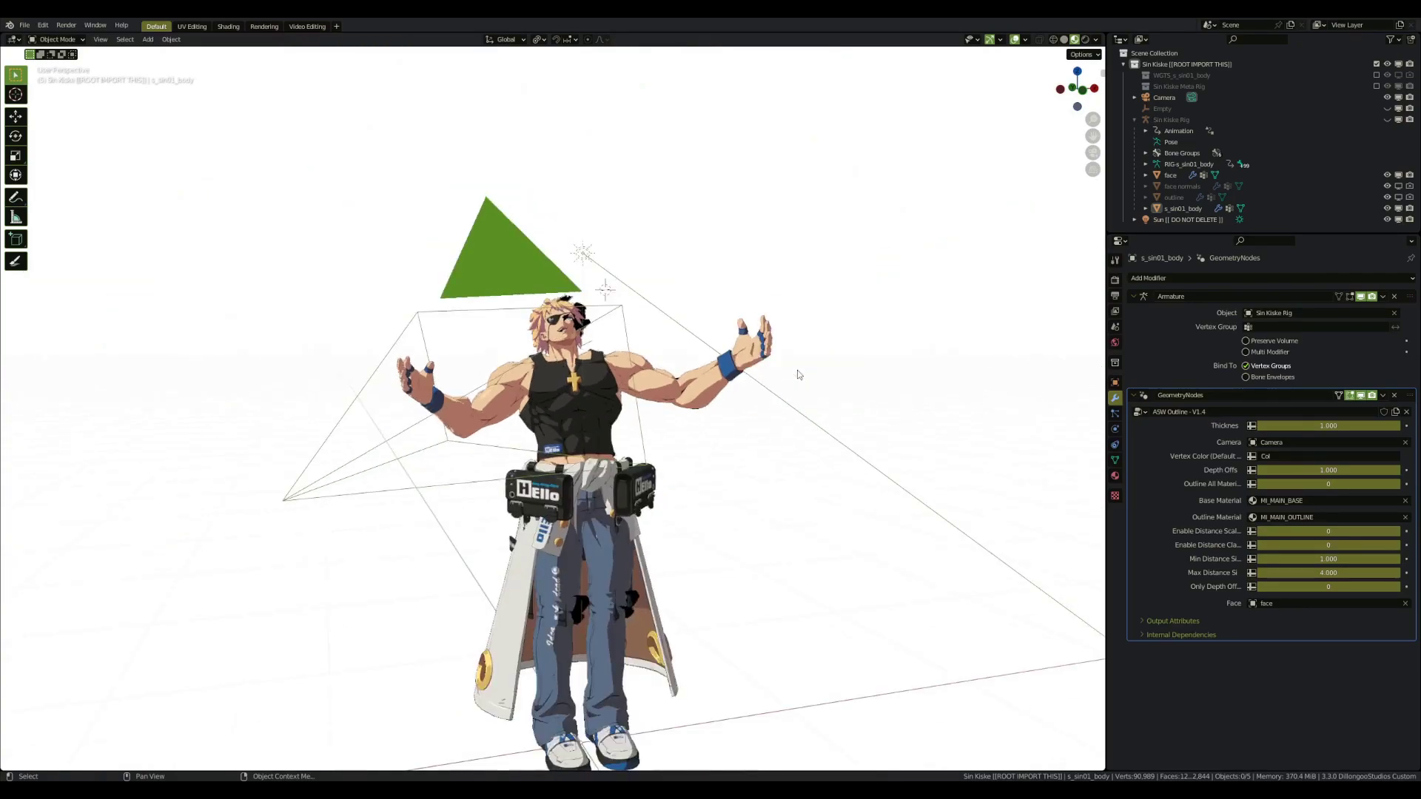
middle_click_drag(799, 374, 688, 414)
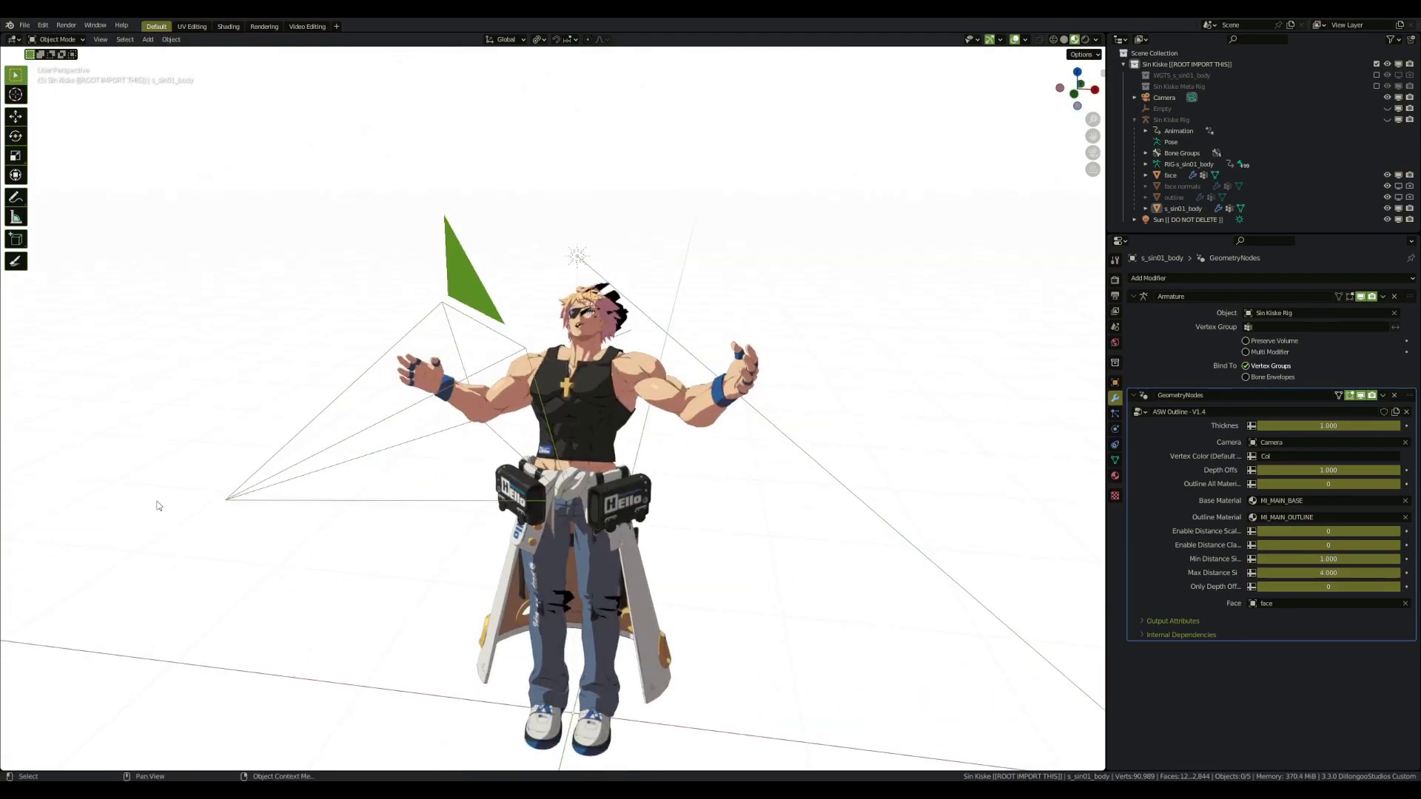
scroll(721, 357, "up", 3)
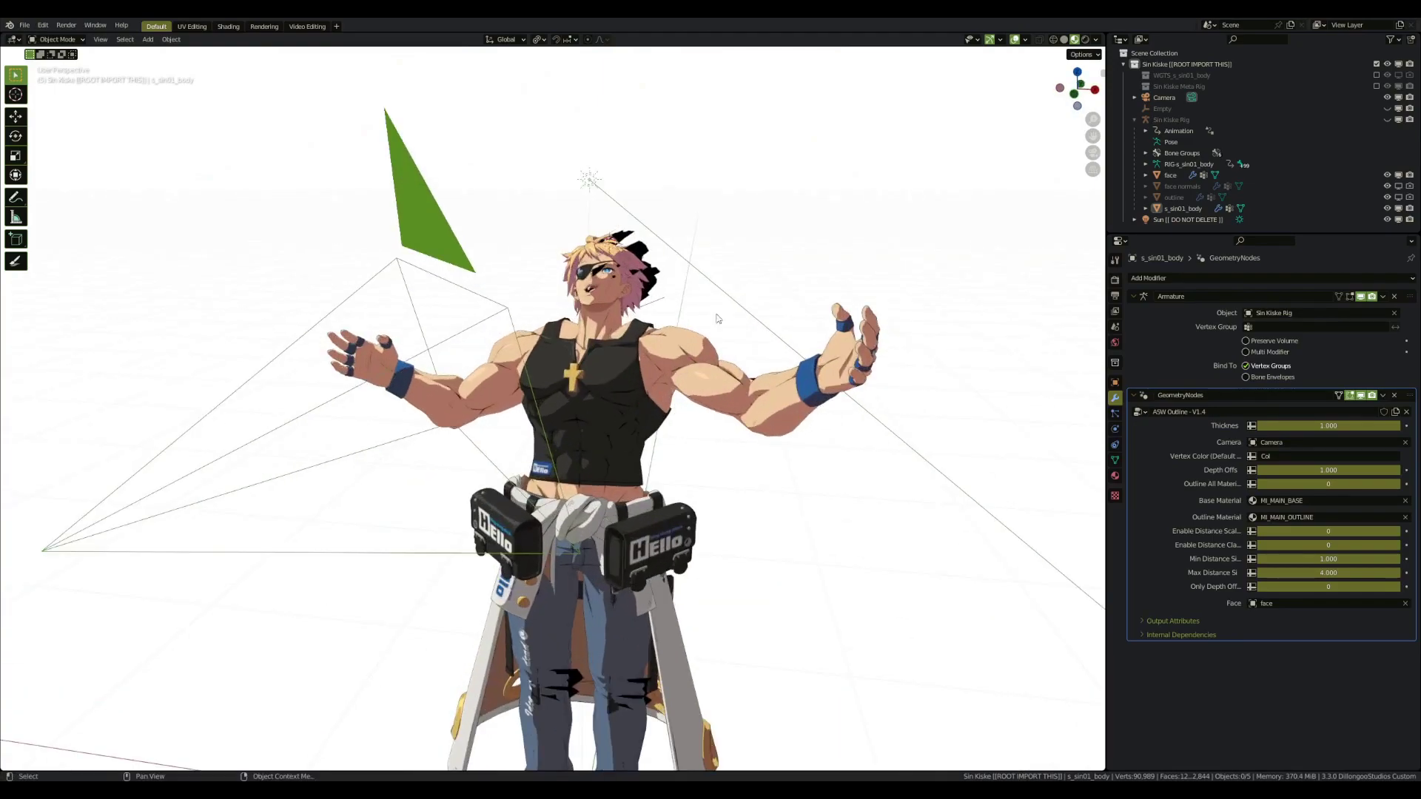
scroll(791, 315, "up", 3)
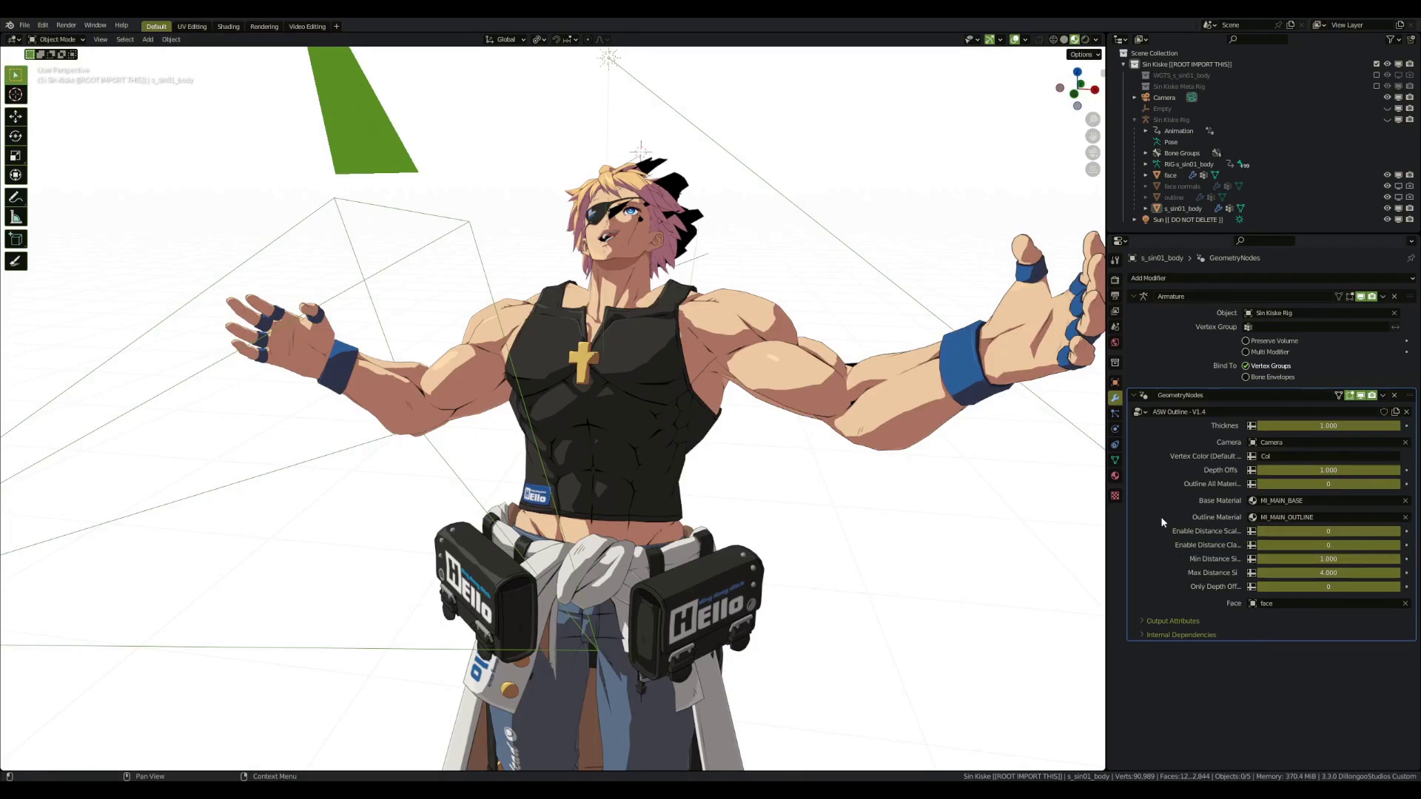
left_click_drag(1104, 522, 1016, 521)
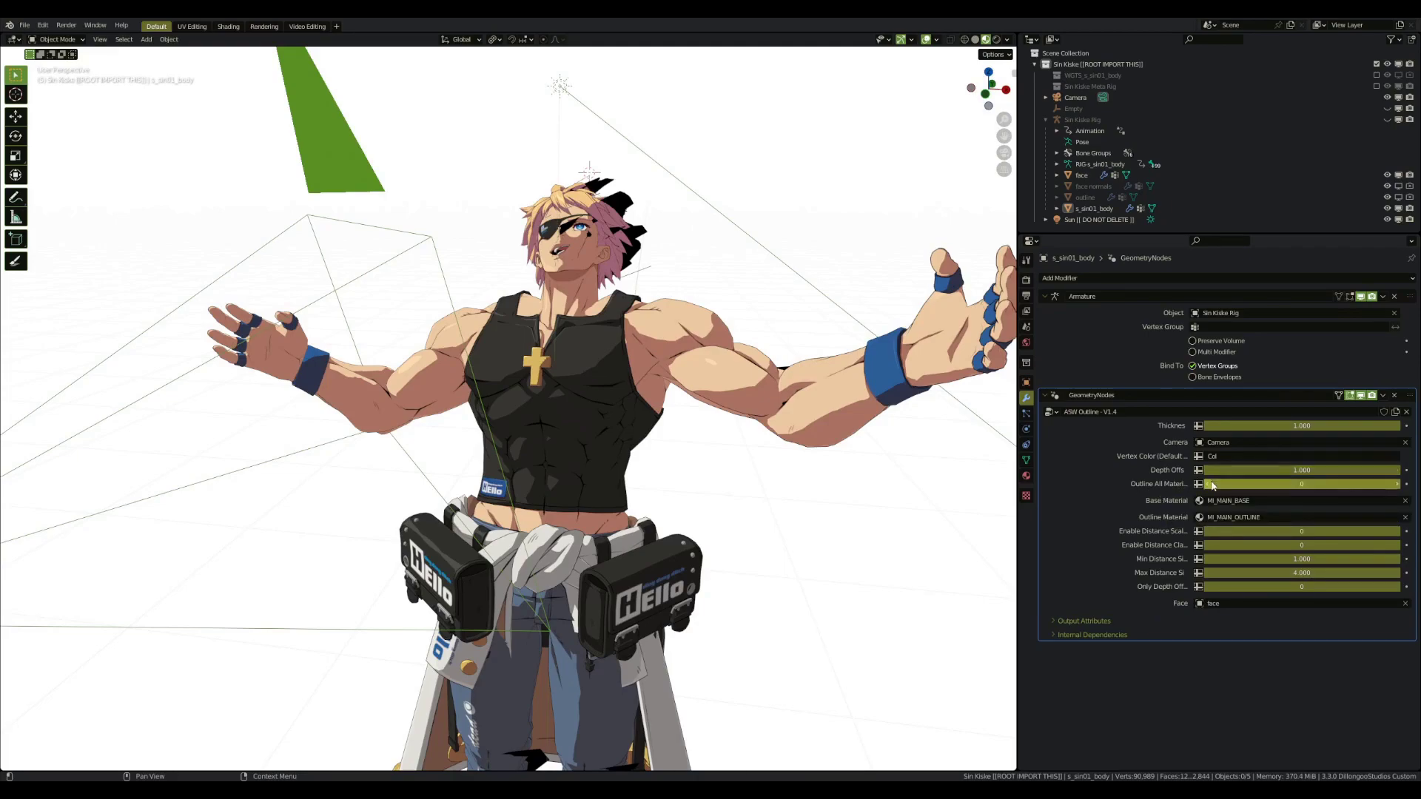
Check the body mesh's material list for the base and outline materials, and return to its modifier settings.
scroll(722, 345, "up", 6)
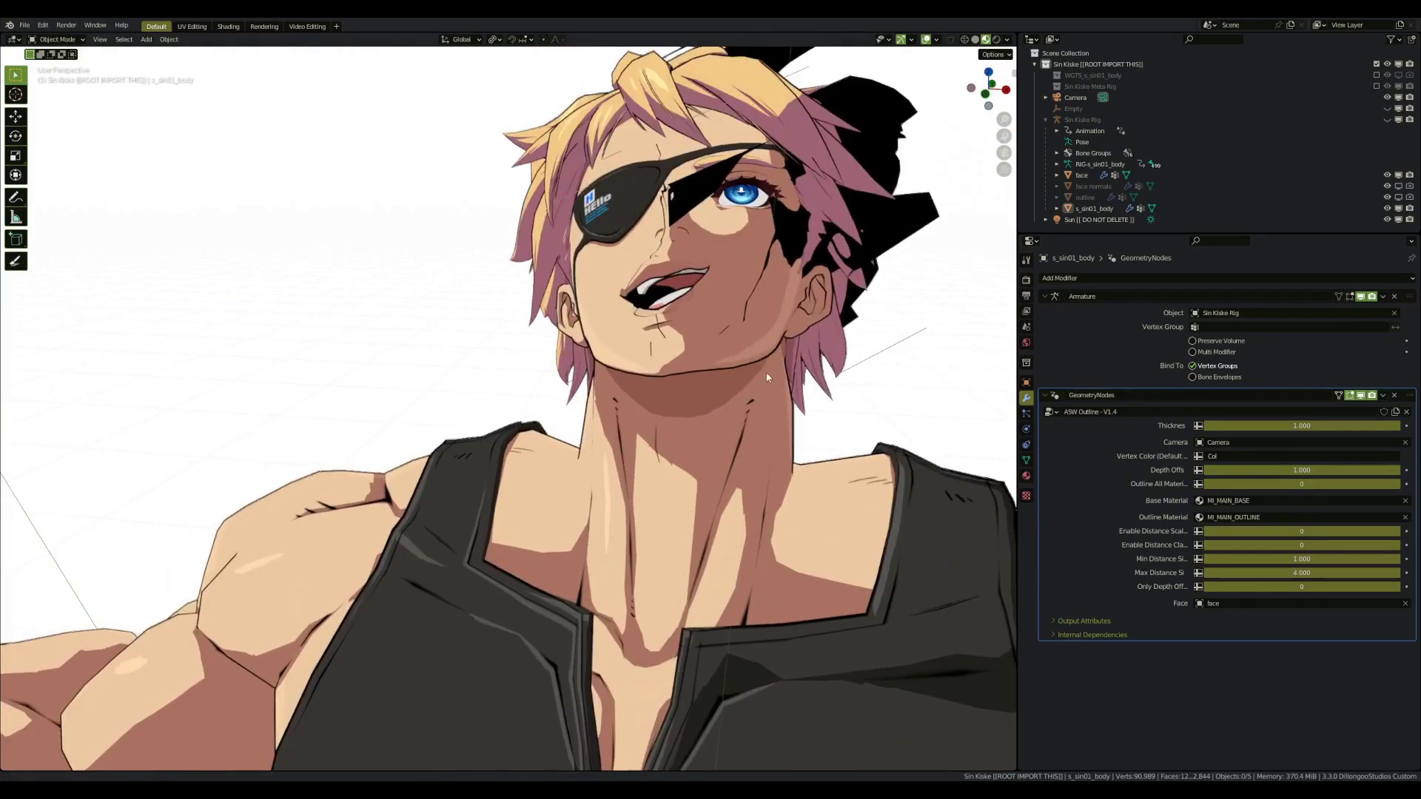
middle_click_drag(767, 378, 719, 430, "shift")
left_click(1025, 475)
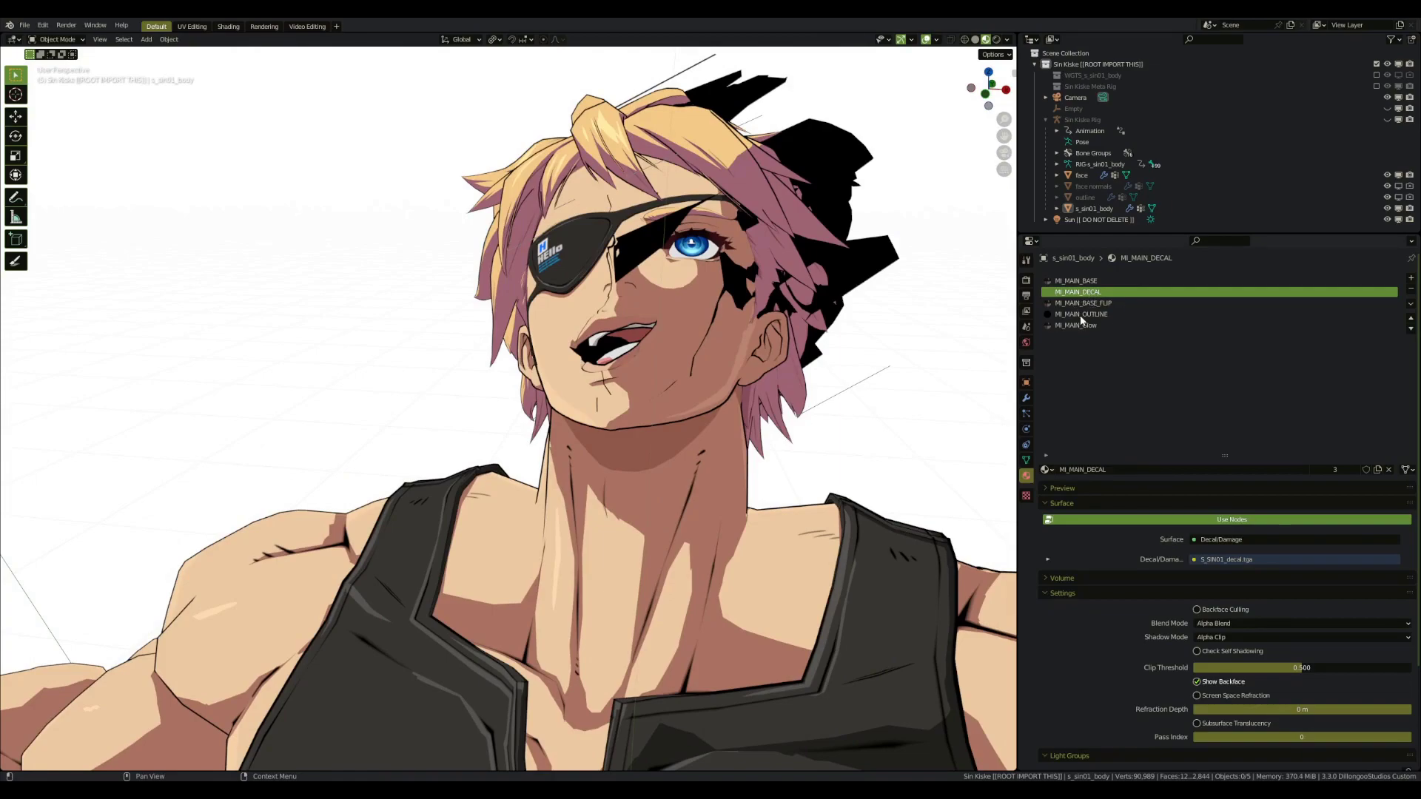
left_click(1025, 398)
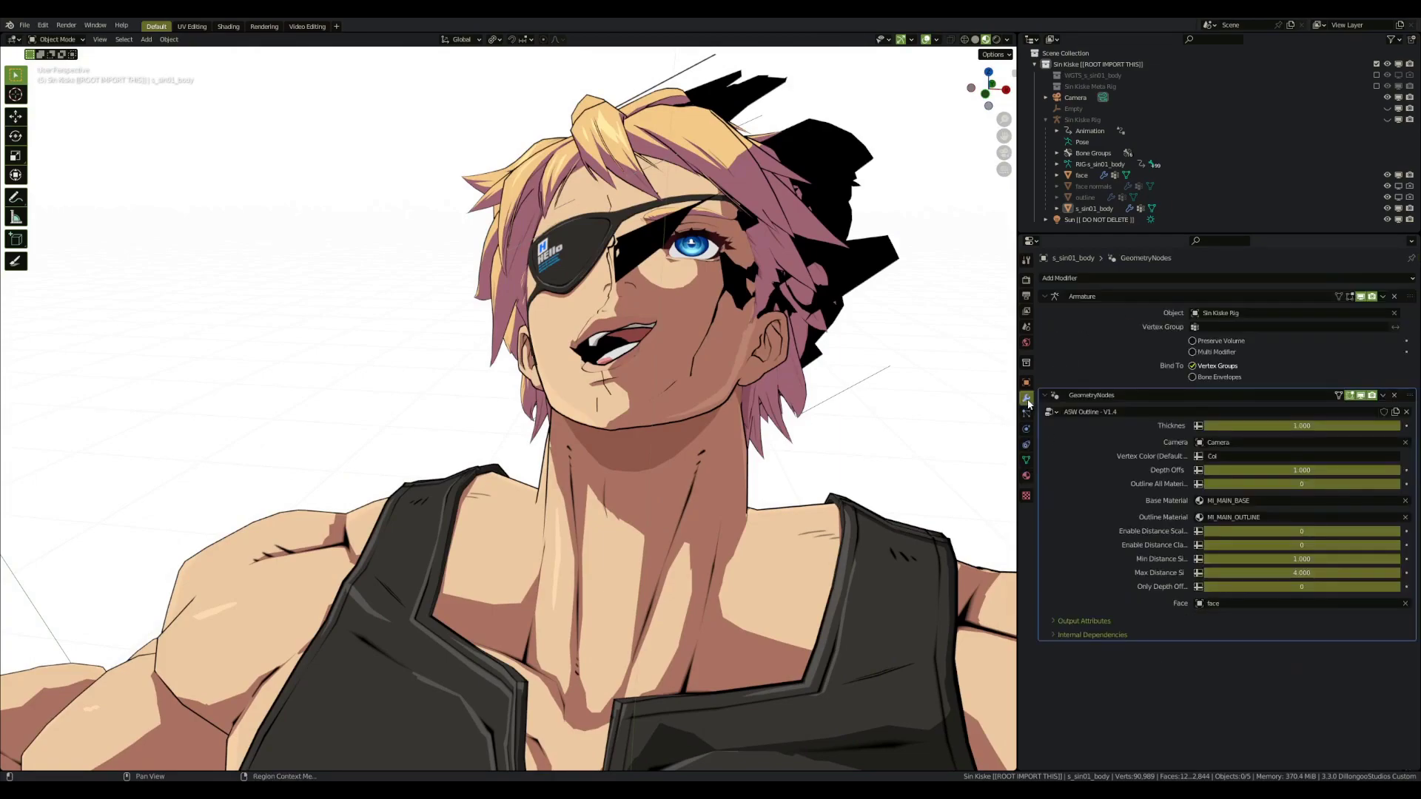
Try outlining all materials on the face and hair by setting that modifier option to 1, and restore it to 0.
scroll(759, 322, "up", 3)
middle_click_drag(759, 322, 731, 334, "shift")
scroll(825, 448, "up", 3)
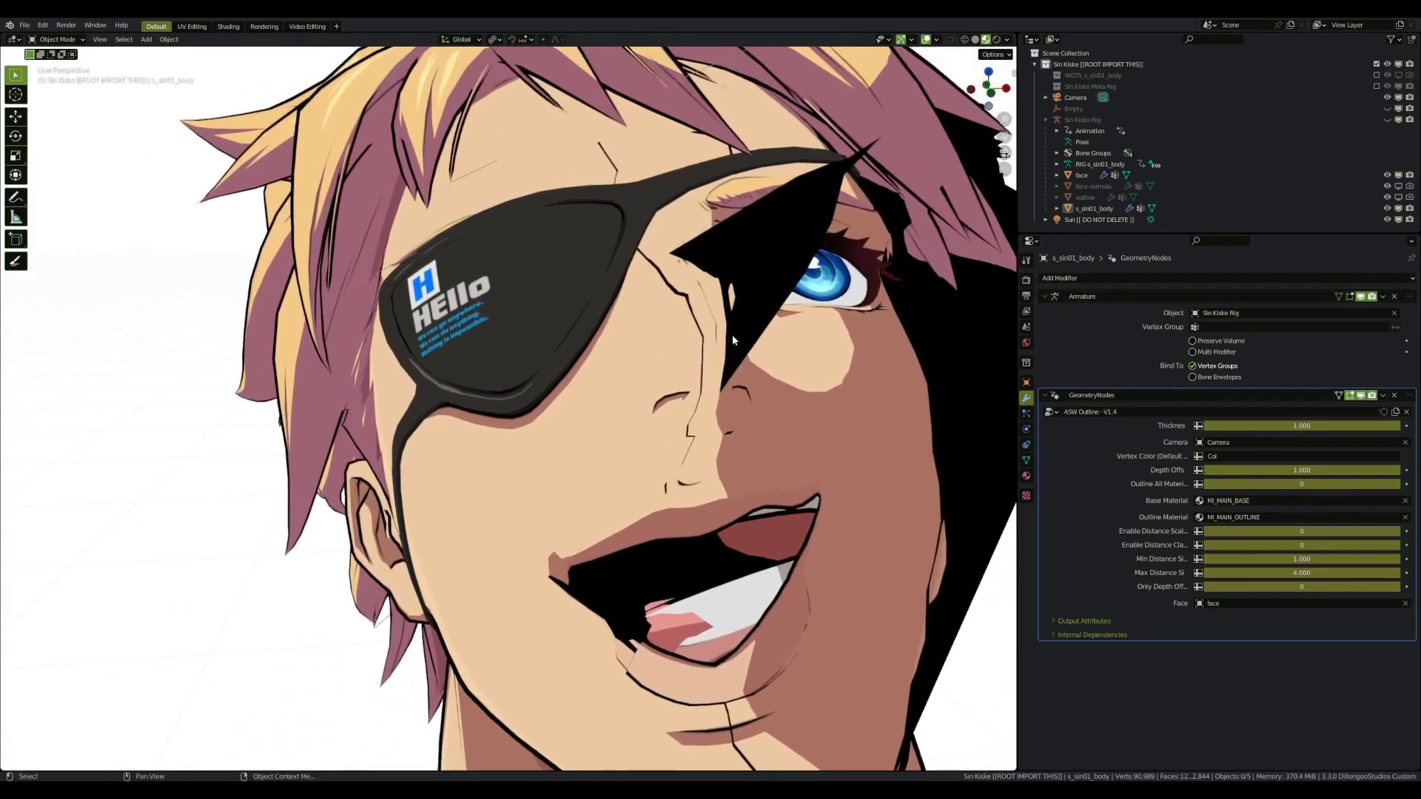
left_click(1398, 486)
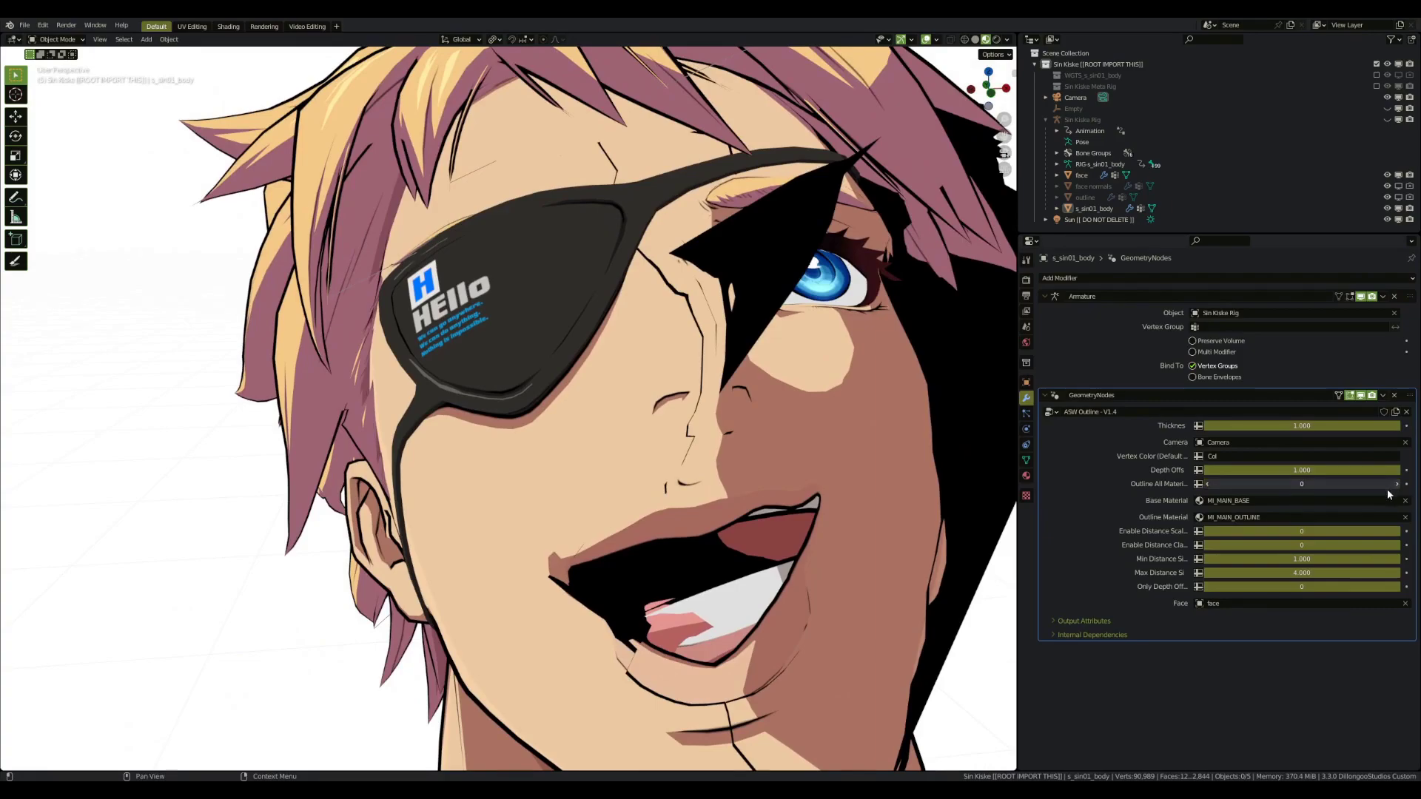
middle_click_drag(814, 439, 726, 437)
scroll(604, 442, "down", 3)
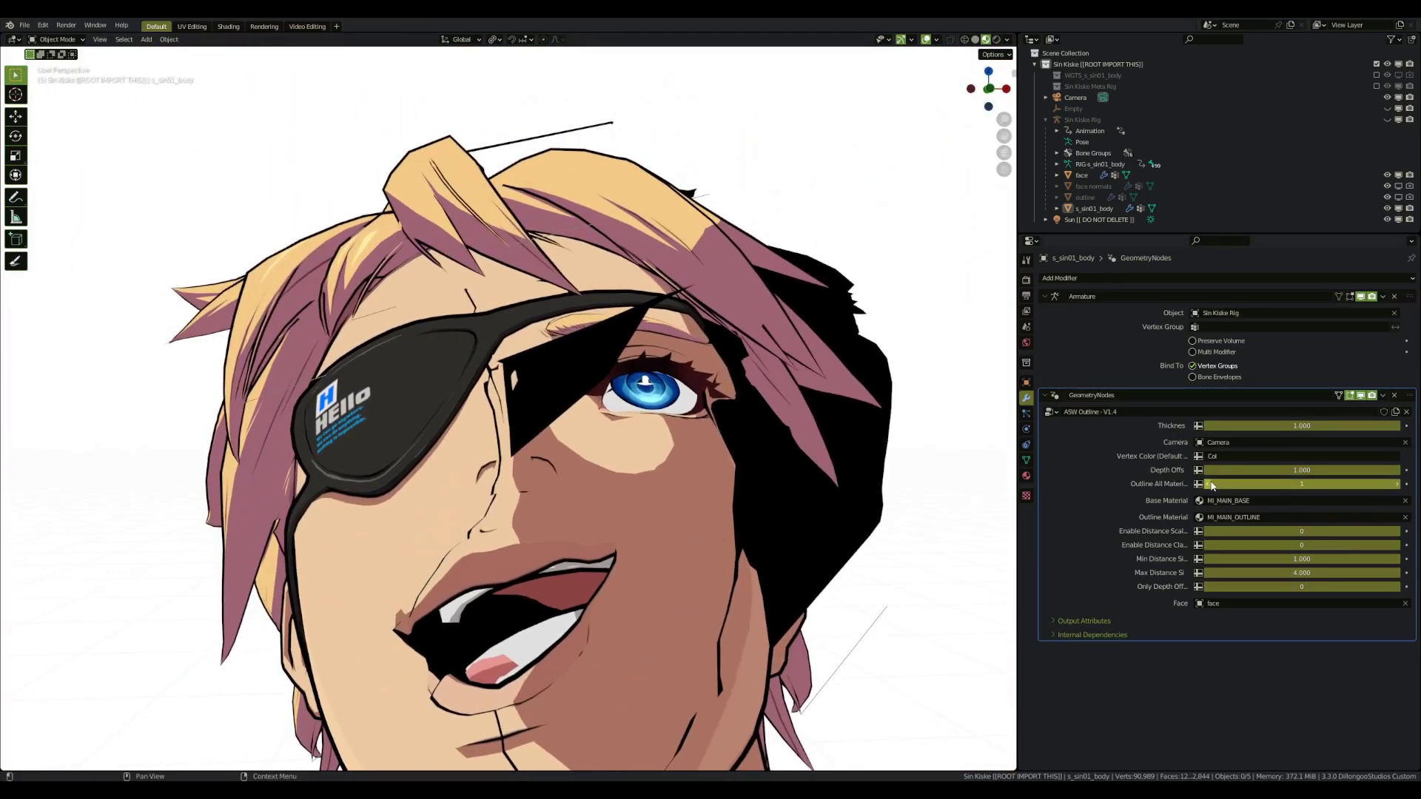
scroll(780, 502, "down", 4)
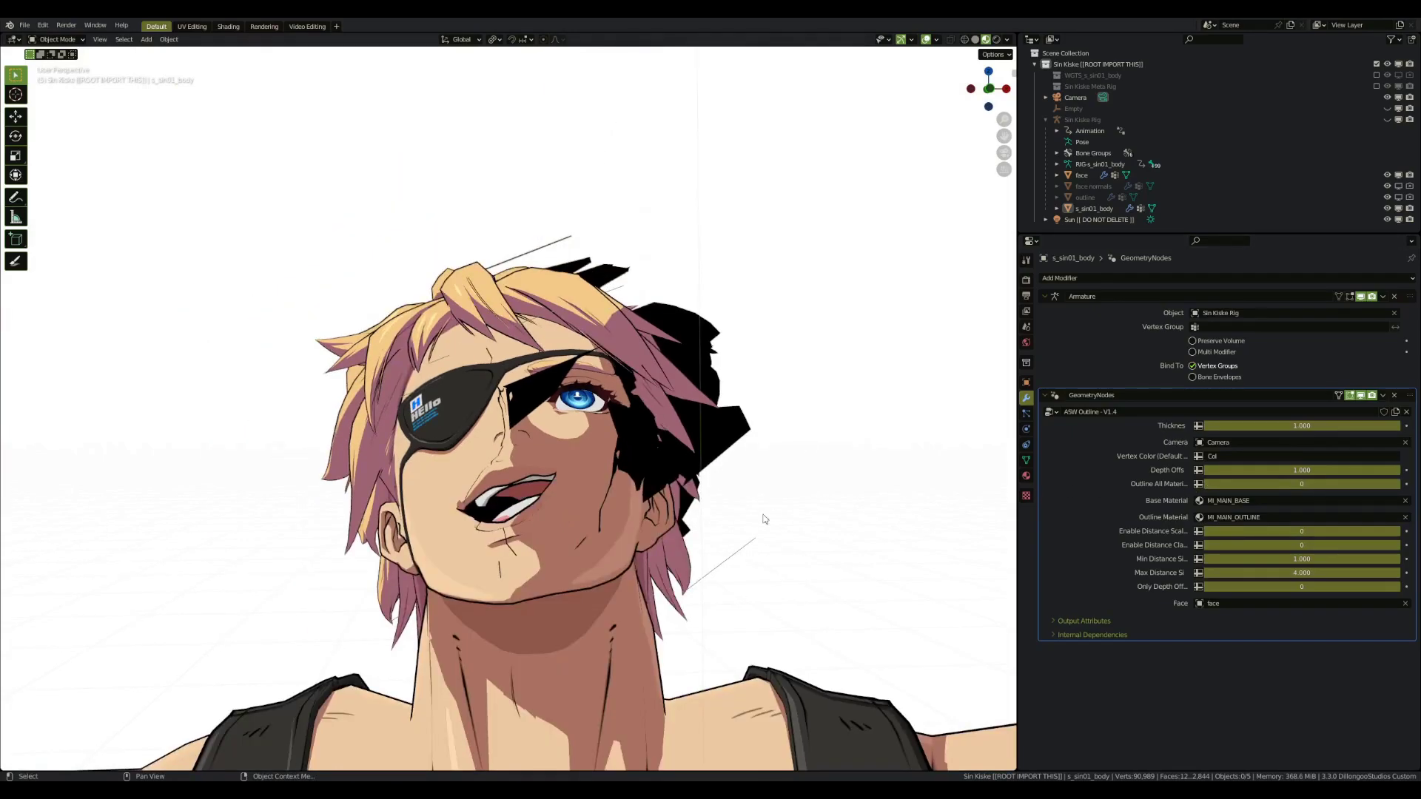
Examine the outlines on the character's head, torso and arms from the front and slightly below.
middle_click_drag(773, 645, 717, 357, "shift")
scroll(718, 356, "down", 4)
scroll(698, 487, "down", 3)
middle_click_drag(698, 487, 704, 443, "shift")
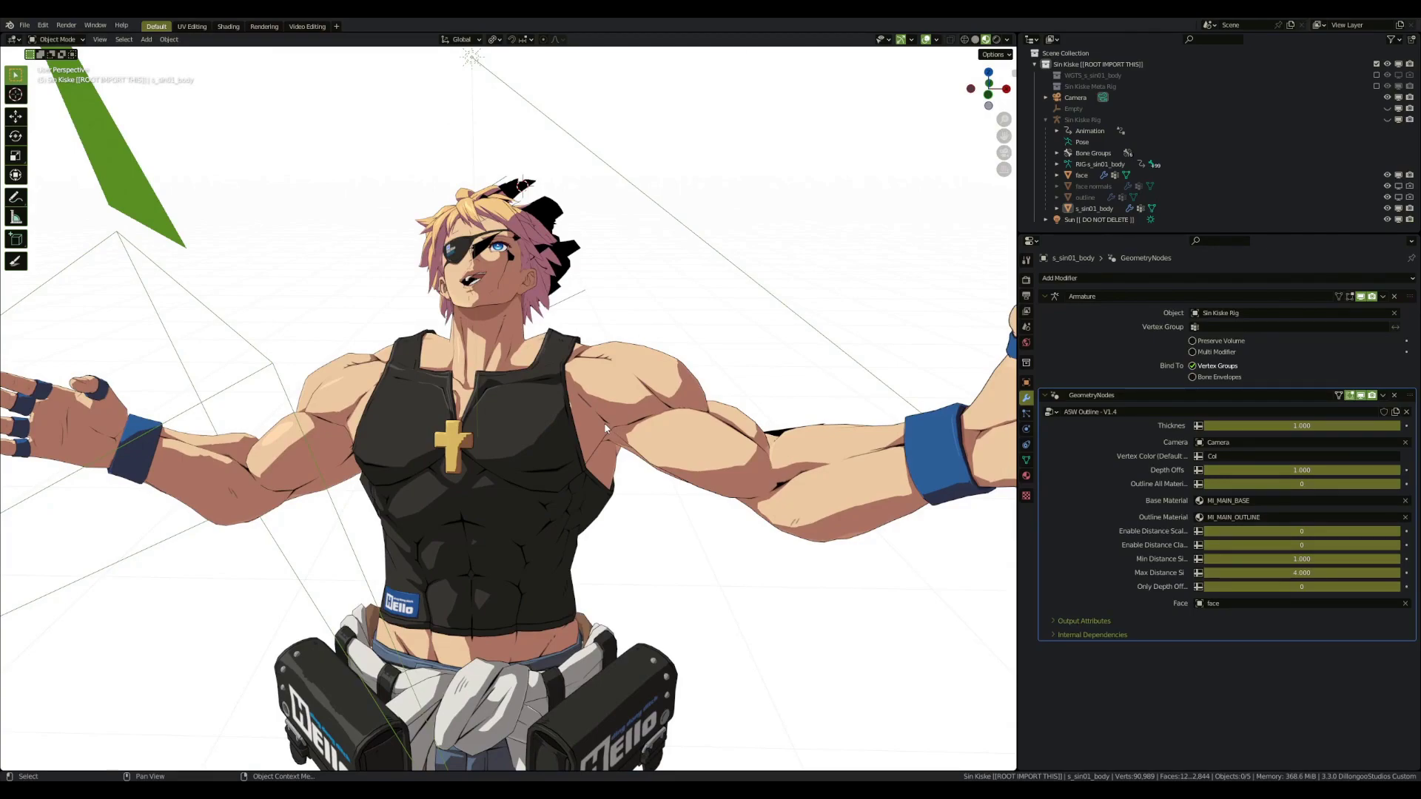
middle_click_drag(548, 403, 624, 453, "shift")
scroll(625, 448, "up", 3)
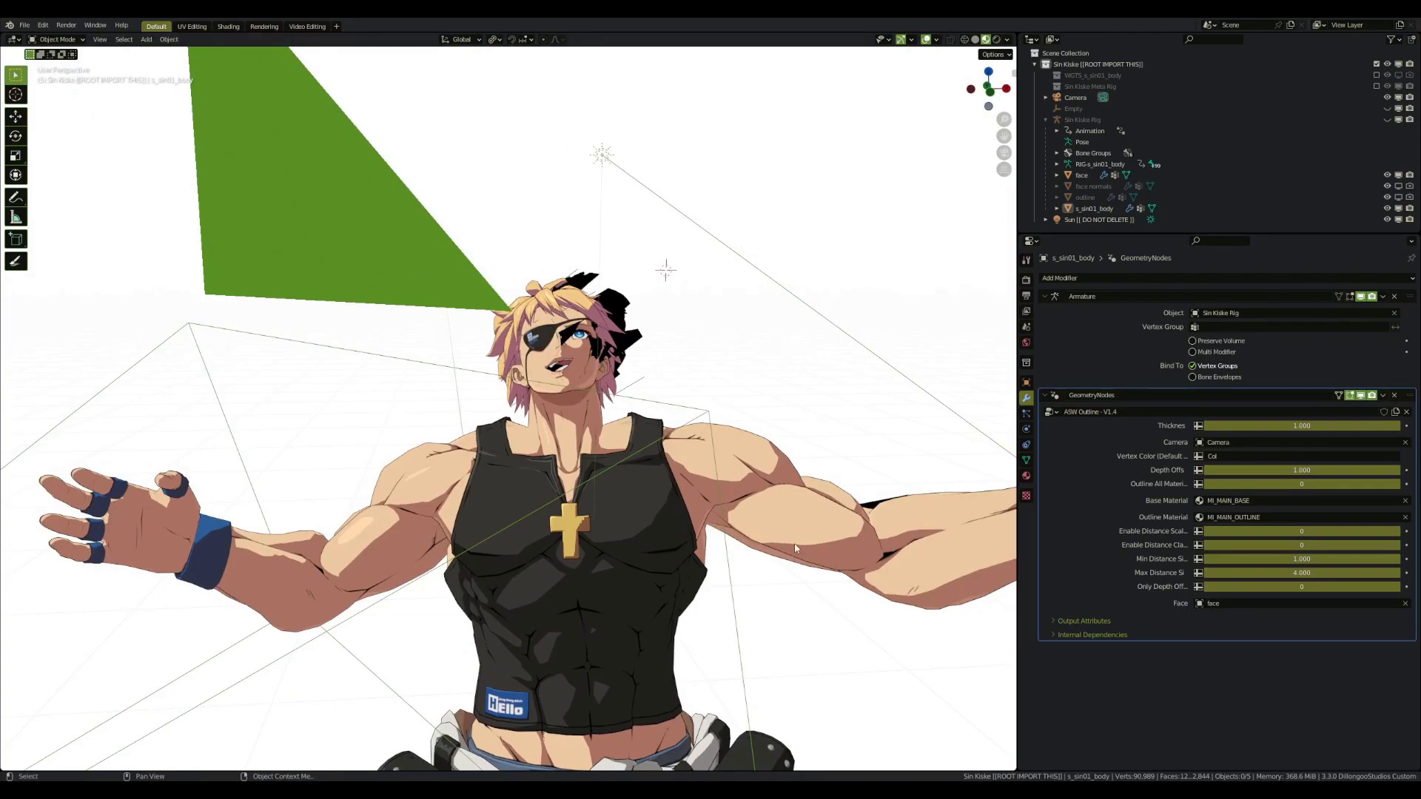
middle_click_drag(792, 550, 793, 534, "shift")
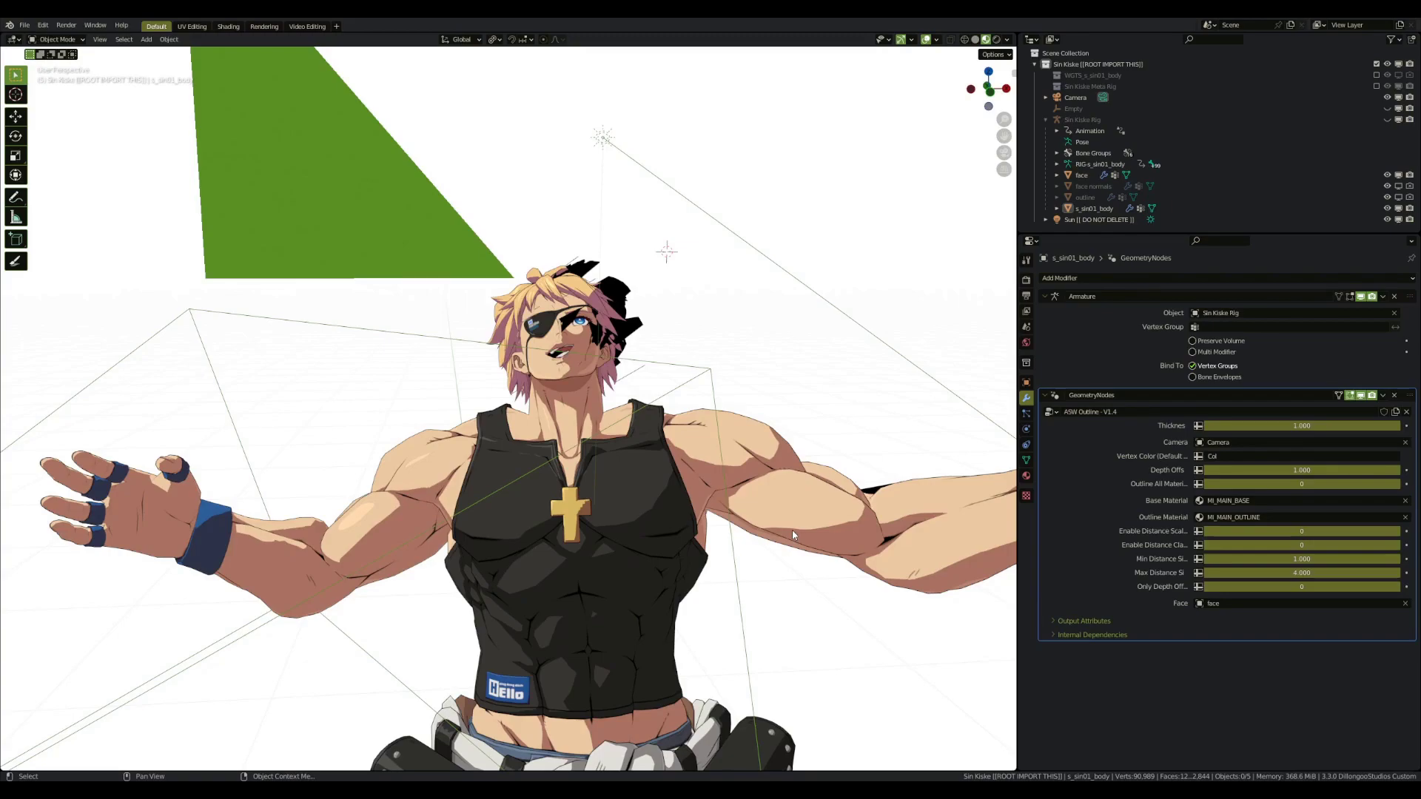
Inspect the face mesh's modifiers, and reselect s_sin01_body to check the Face object assigned in its outline modifier.
middle_click_drag(642, 385, 628, 481, "shift")
scroll(628, 481, "up", 5)
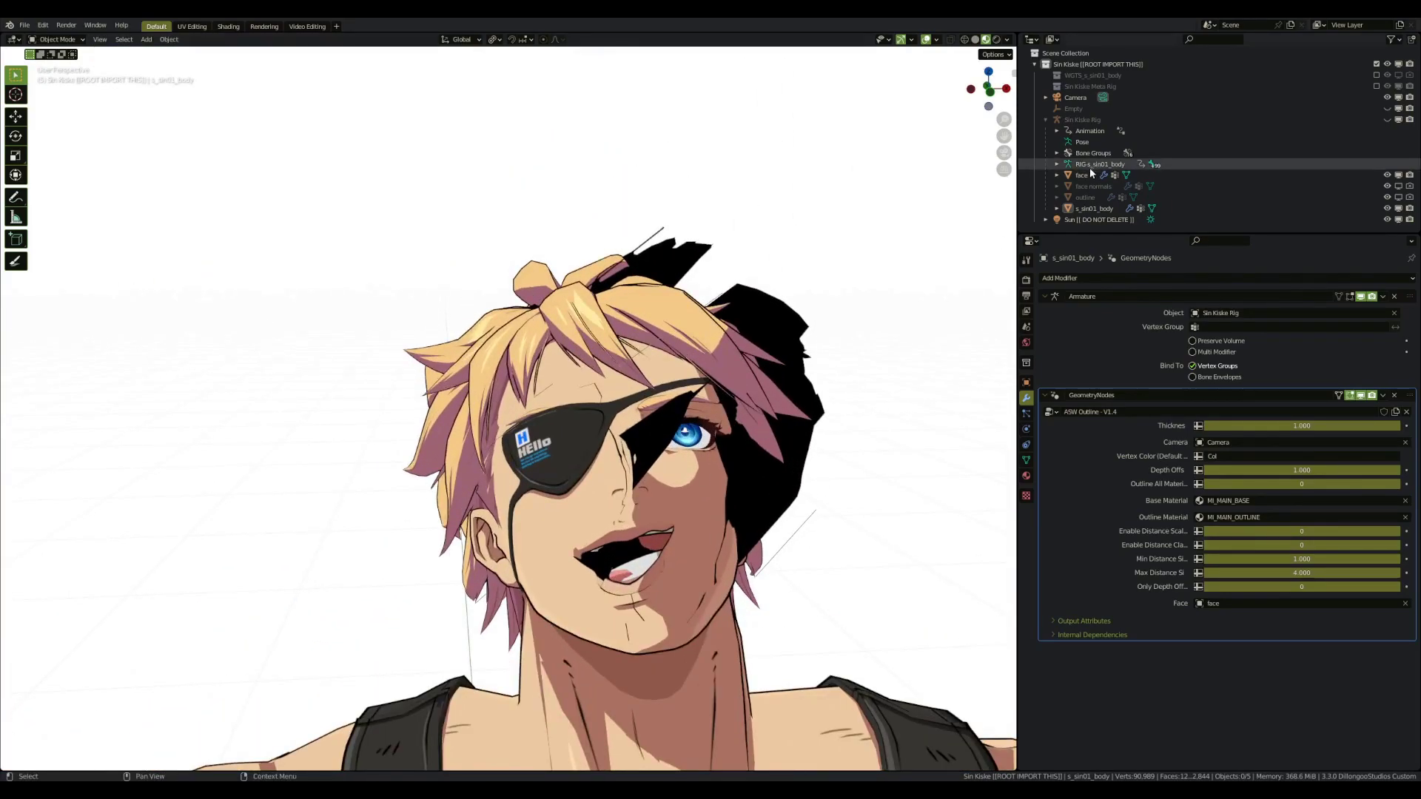
left_click(1084, 174)
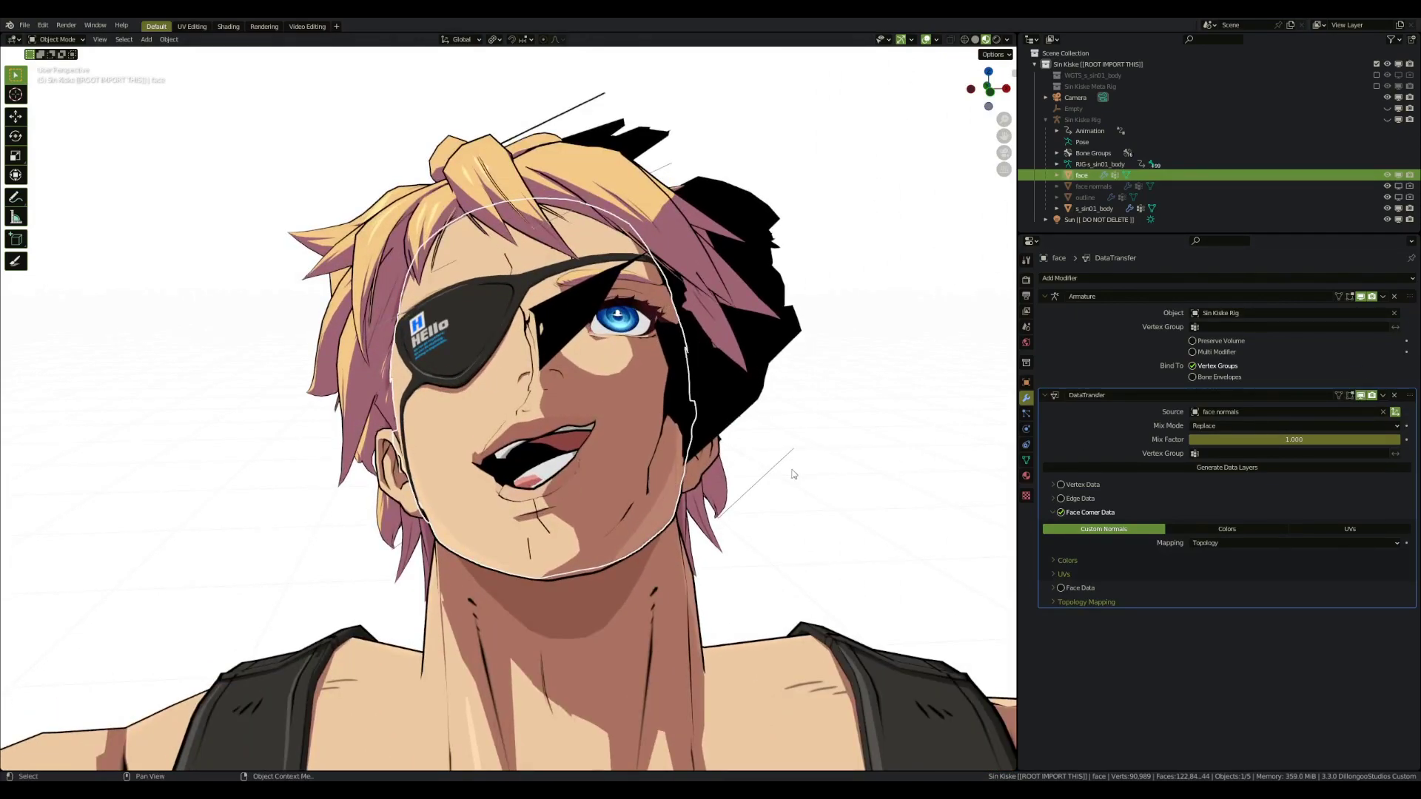
left_click(1094, 208)
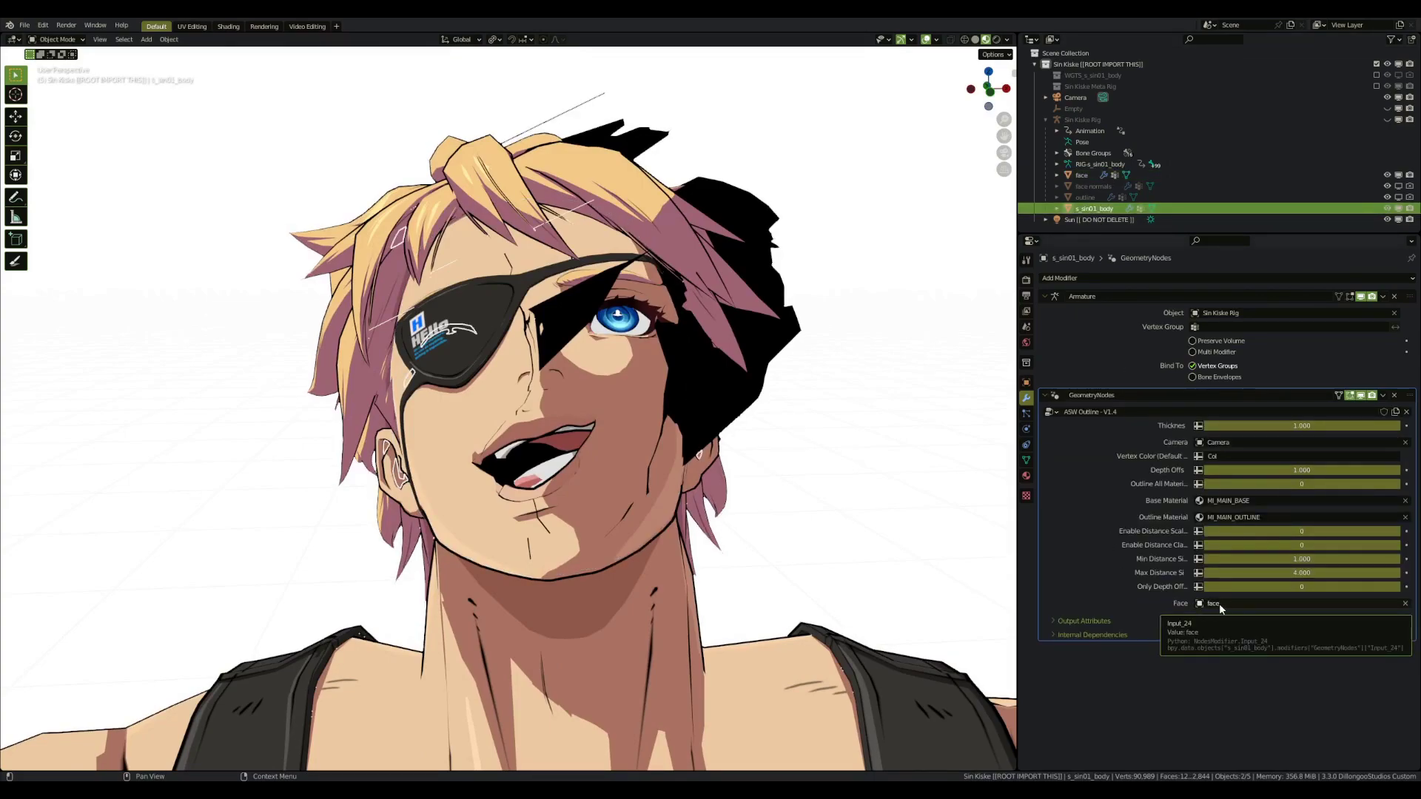
Return to the camera view and examine the character's outlines within the full camera frame.
scroll(599, 501, "down", 3)
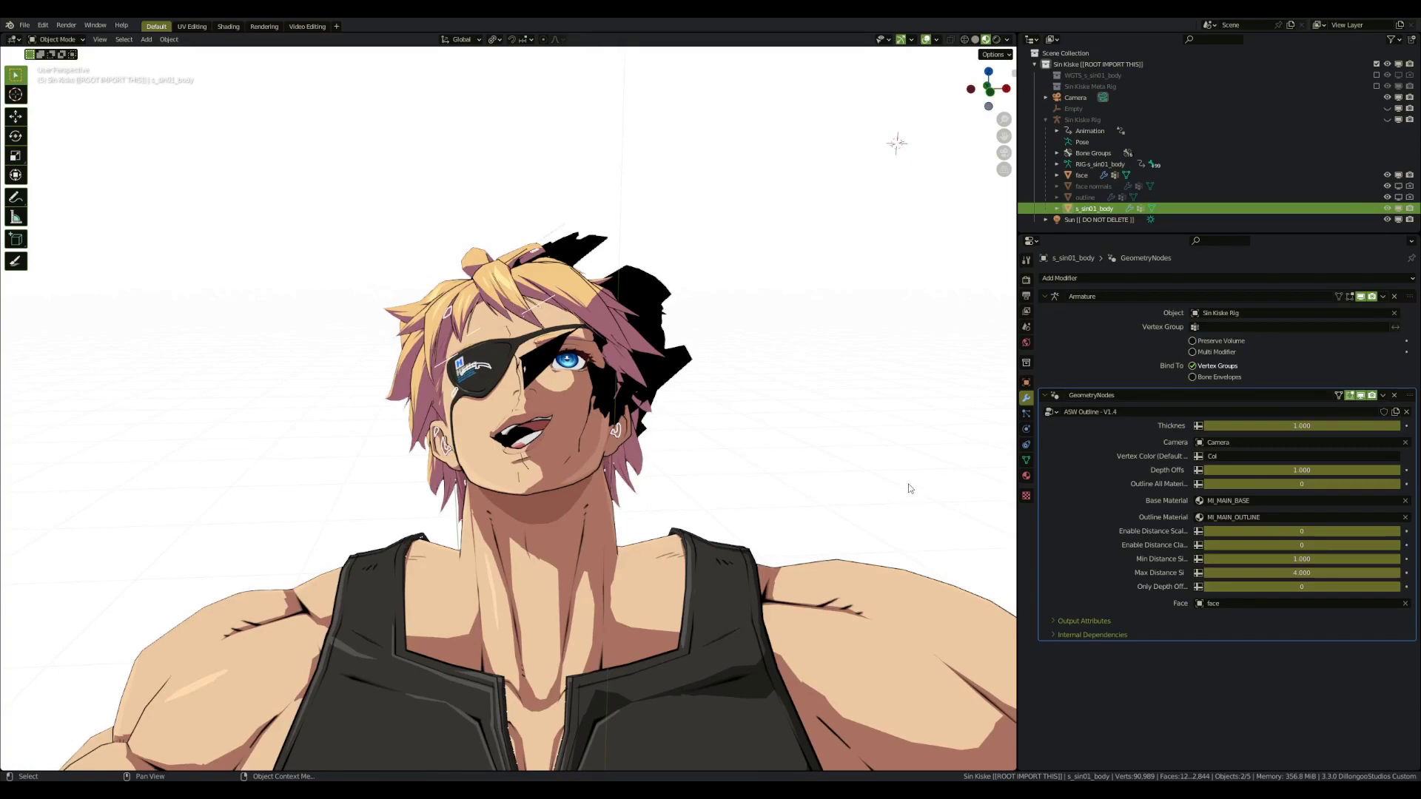
scroll(873, 575, "down", 5)
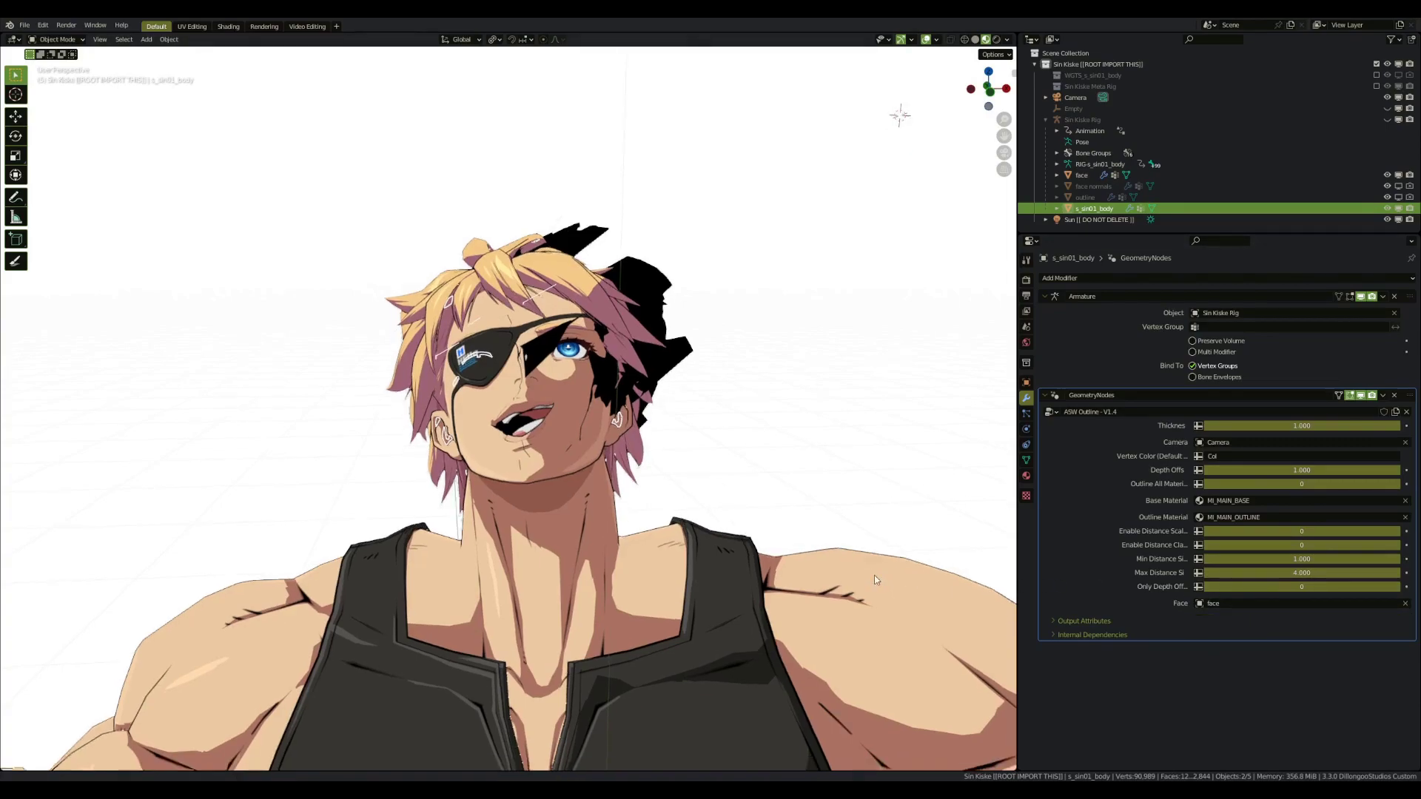
key("KP_0")
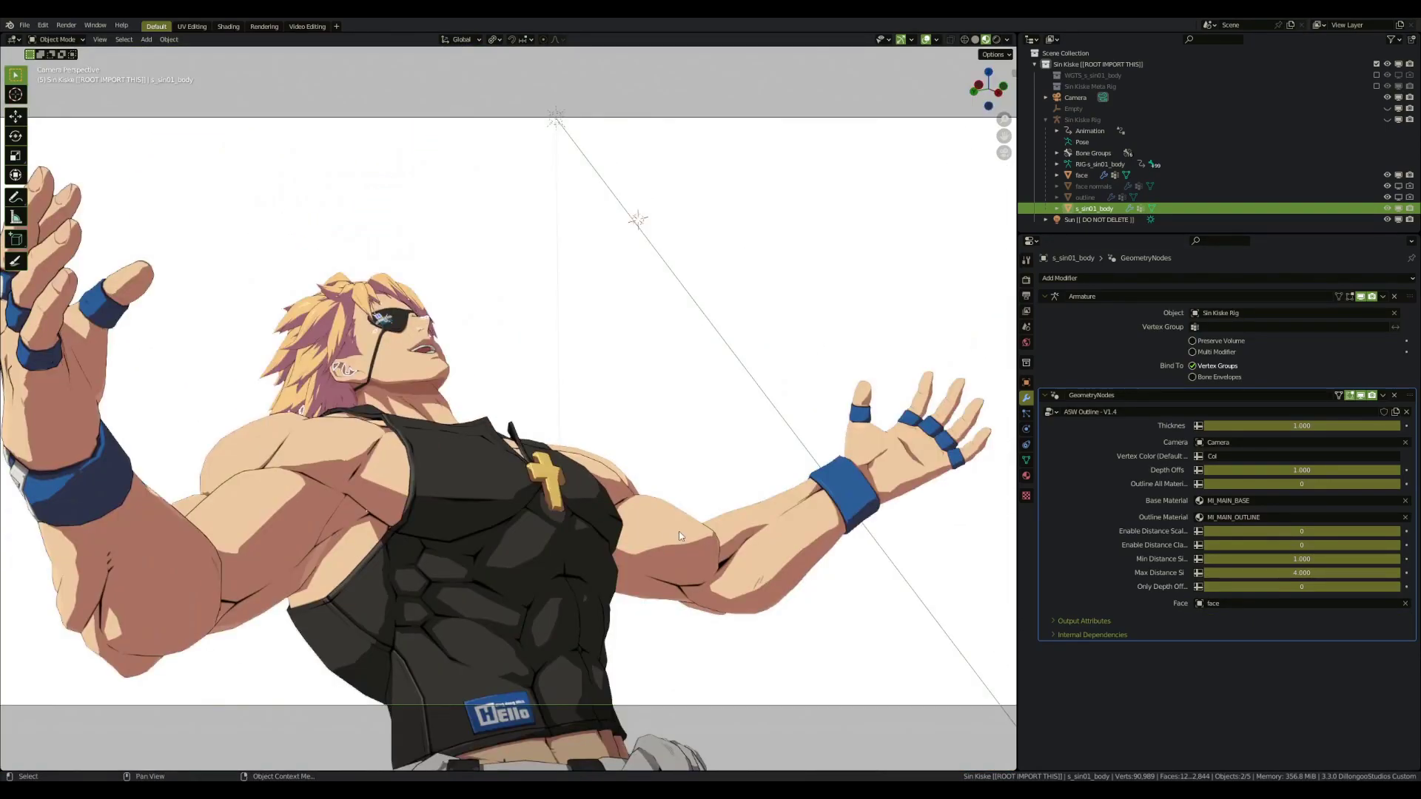
scroll(676, 529, "down", 2)
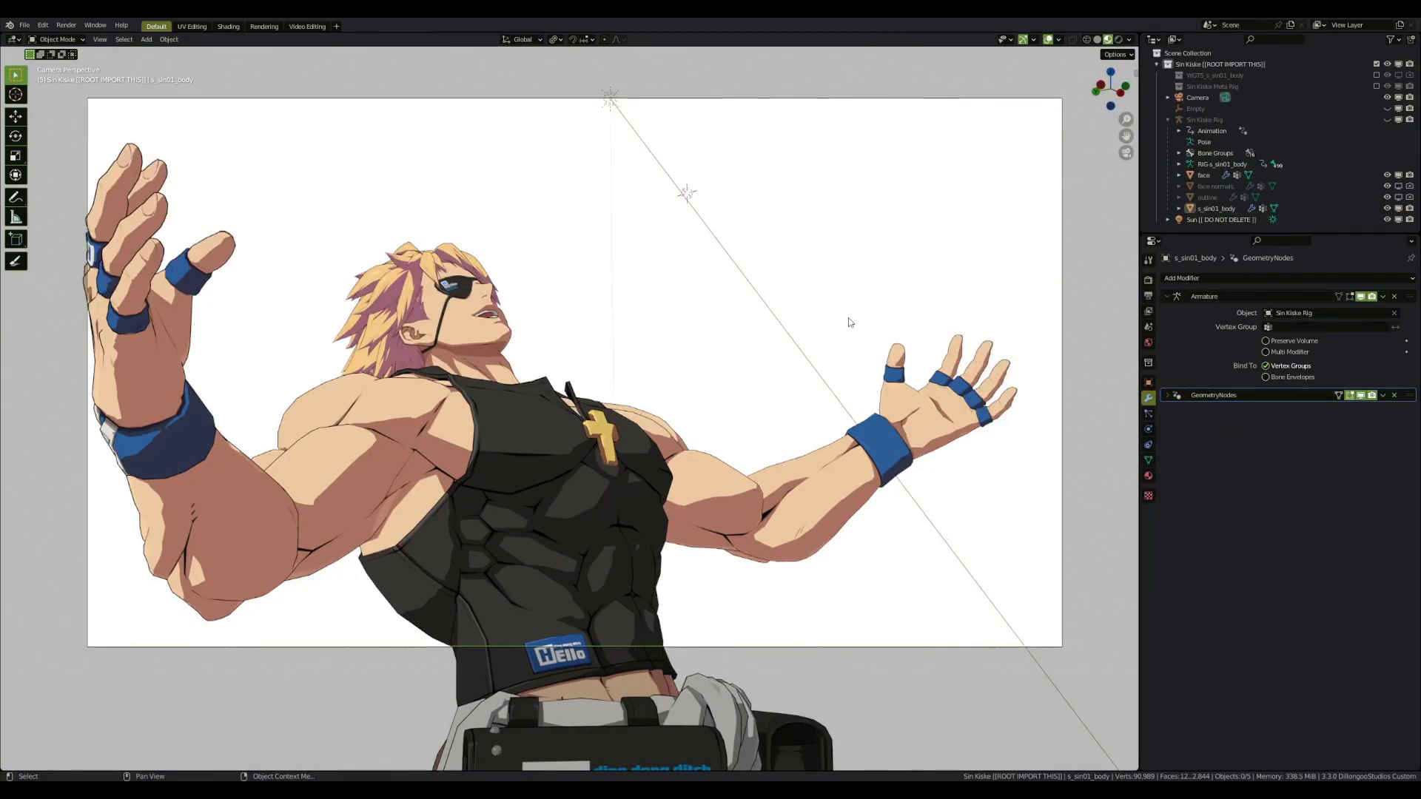
middle_click_drag(860, 312, 859, 325, "shift")
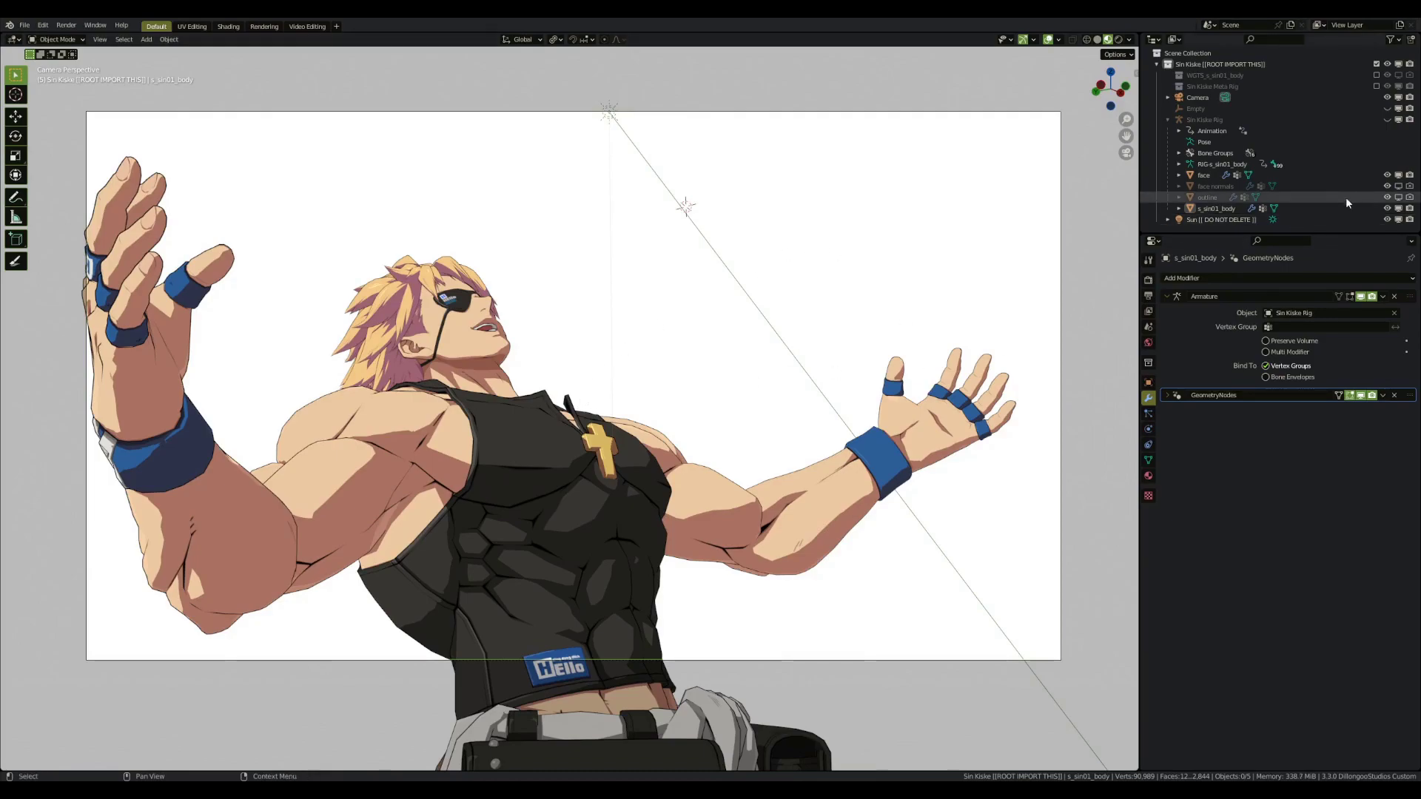
Turn off the body's geometry nodes outline in the viewport, enable the separate outline object there and select it.
left_click(1398, 208)
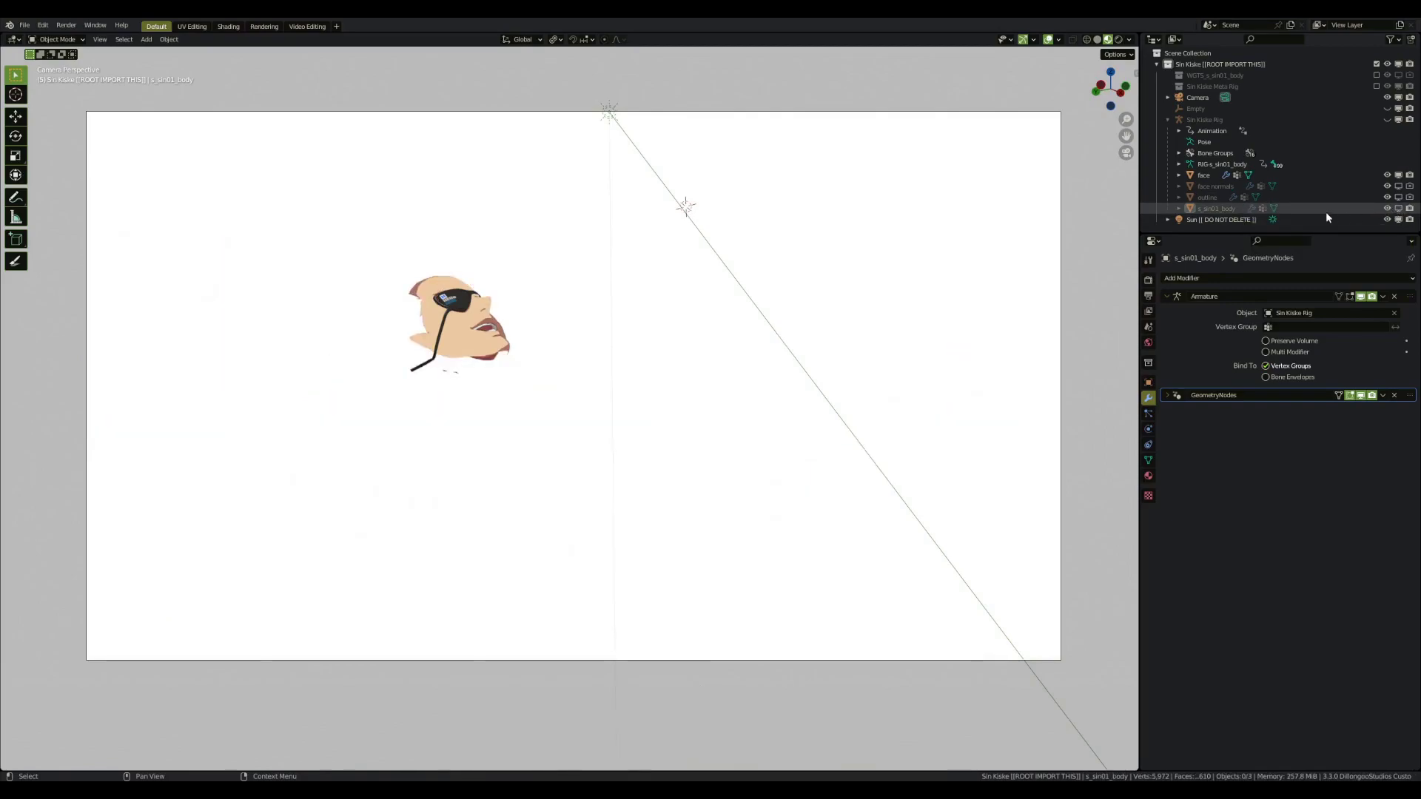
key("ctrl+z")
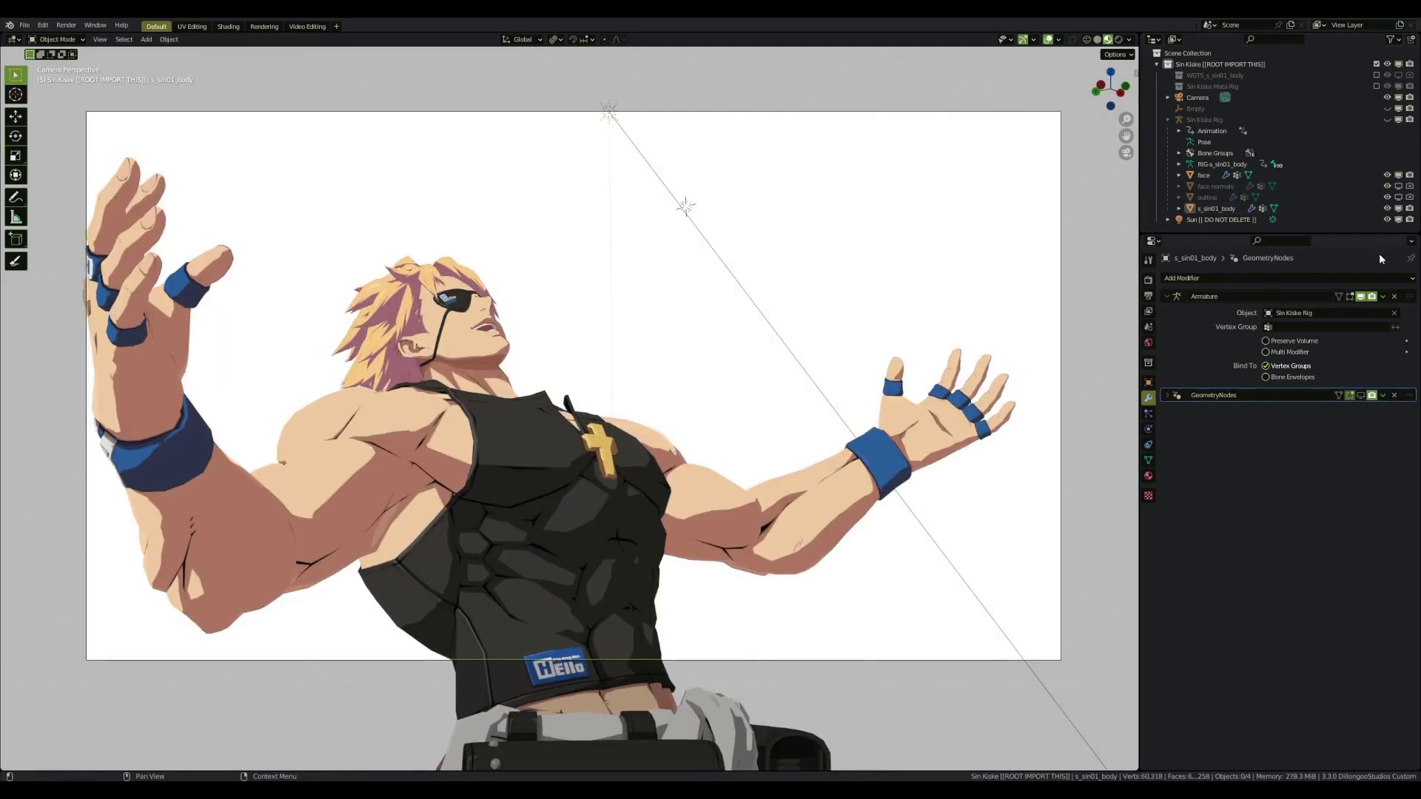
left_click(1398, 196)
left_click(1227, 197)
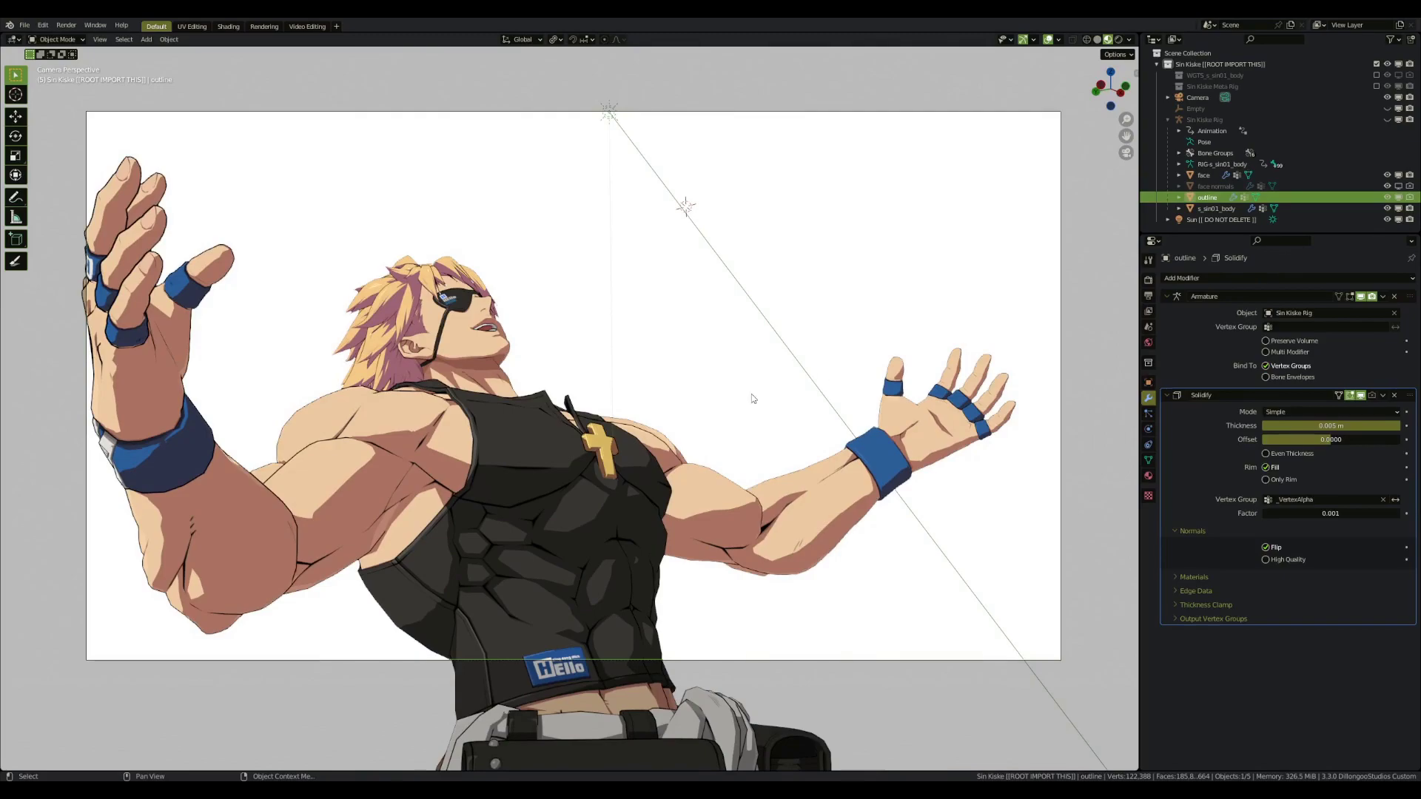
scroll(703, 419, "up", 2)
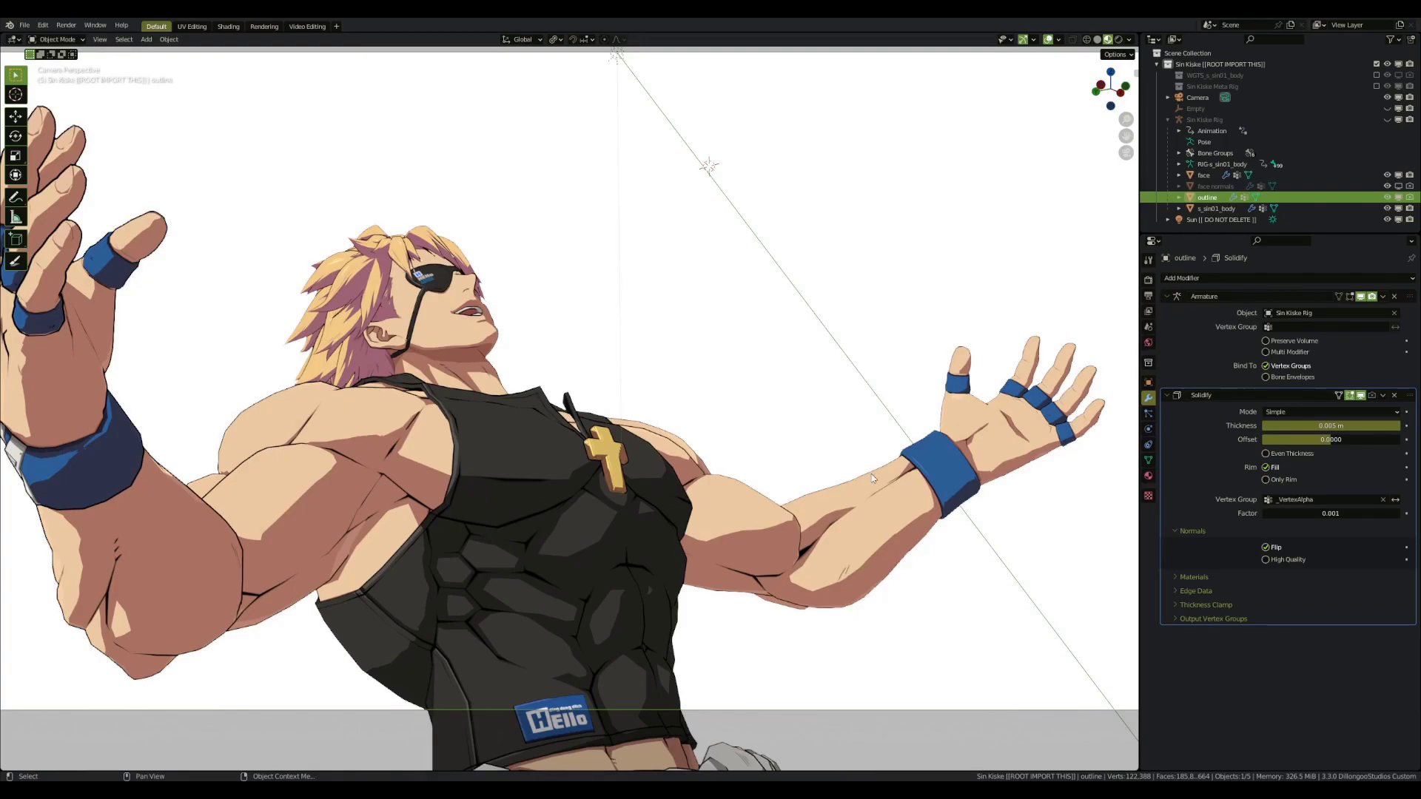
Split the 3D view horizontally, make the lower area a Shader Editor, and enlarge it to show the MI_MAIN_OUTLINE nodes.
left_click_drag(4, 766, 8, 596)
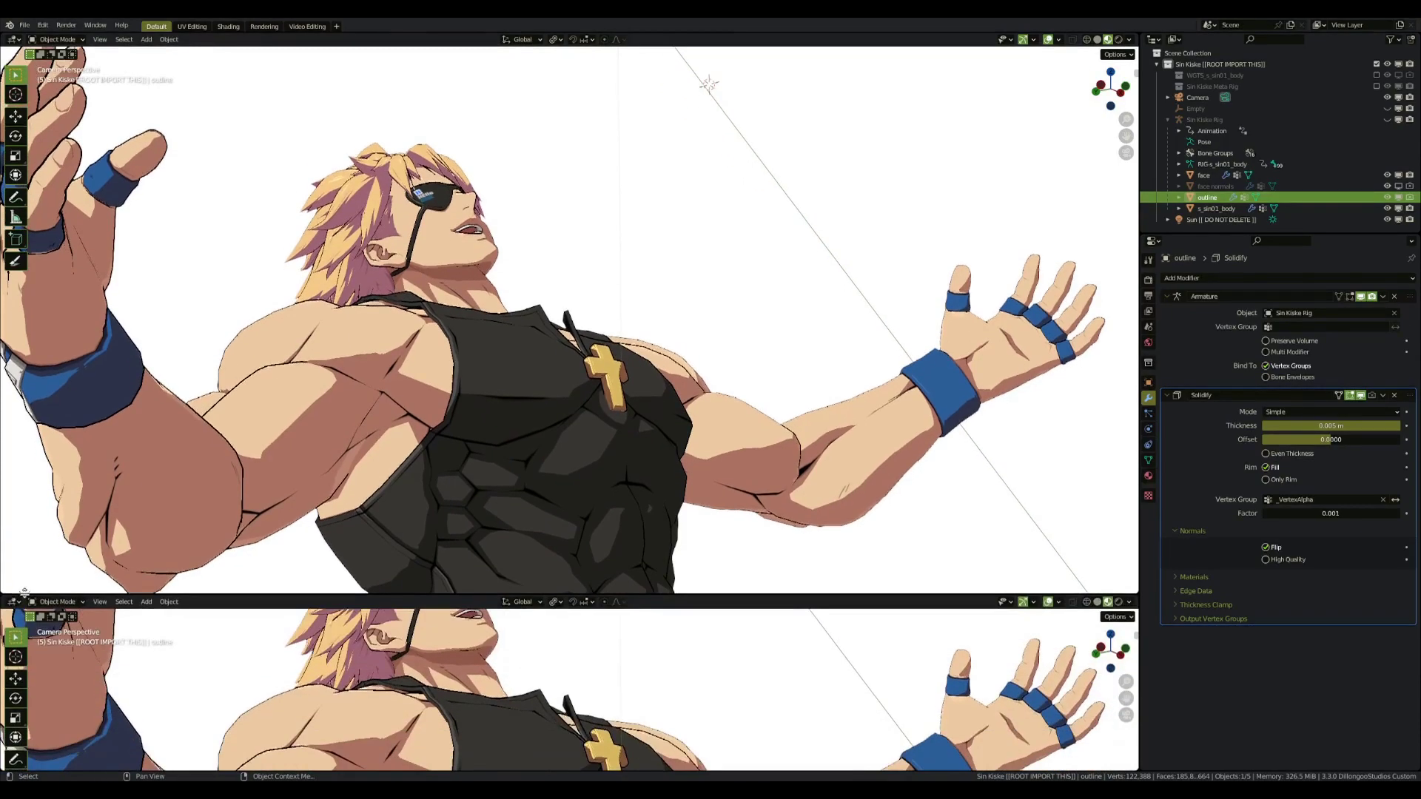
left_click(13, 601)
left_click(52, 683)
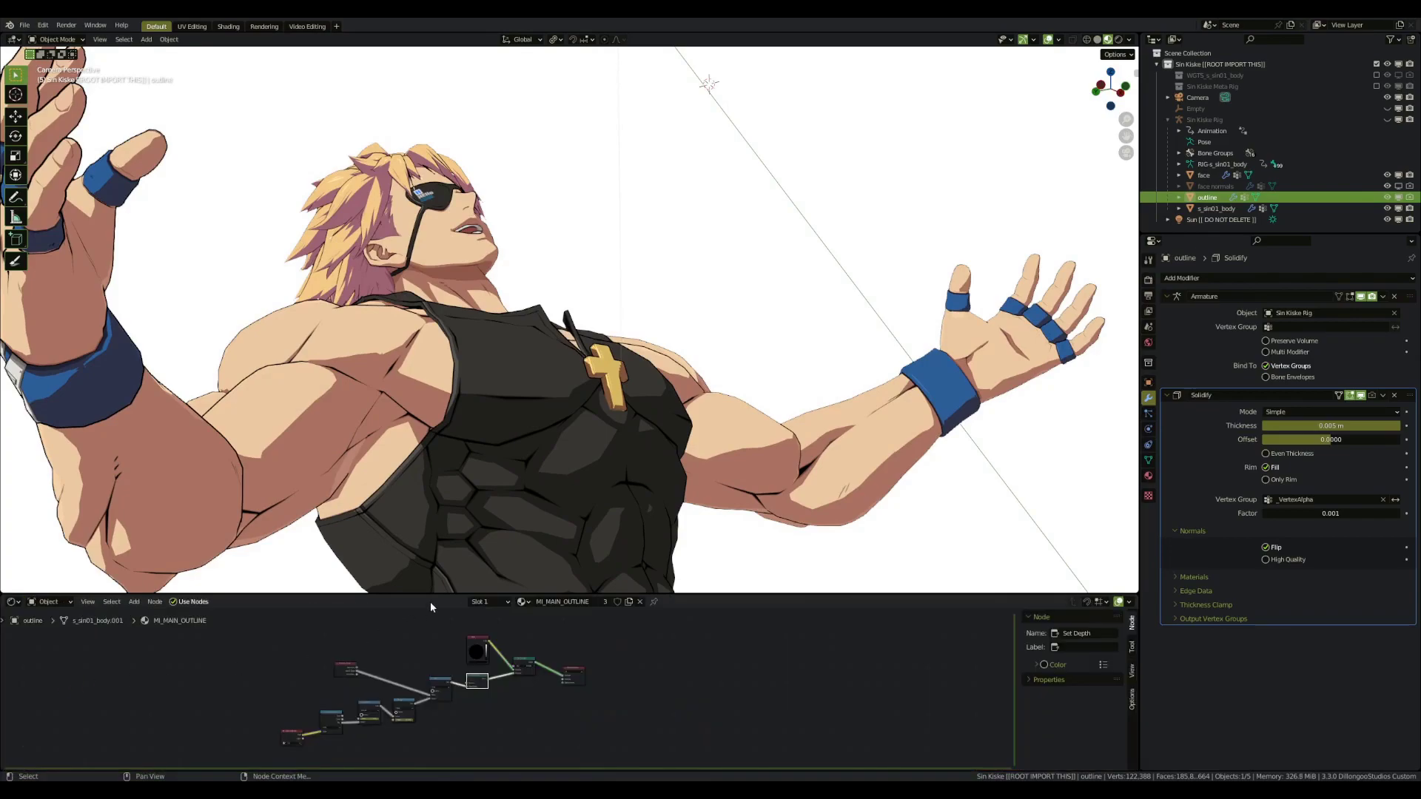
left_click_drag(443, 594, 443, 362)
Examine the Set Depth setup in the MI_MAIN_OUTLINE node tree and nudge the RGB node slightly higher.
scroll(419, 571, "up", 5)
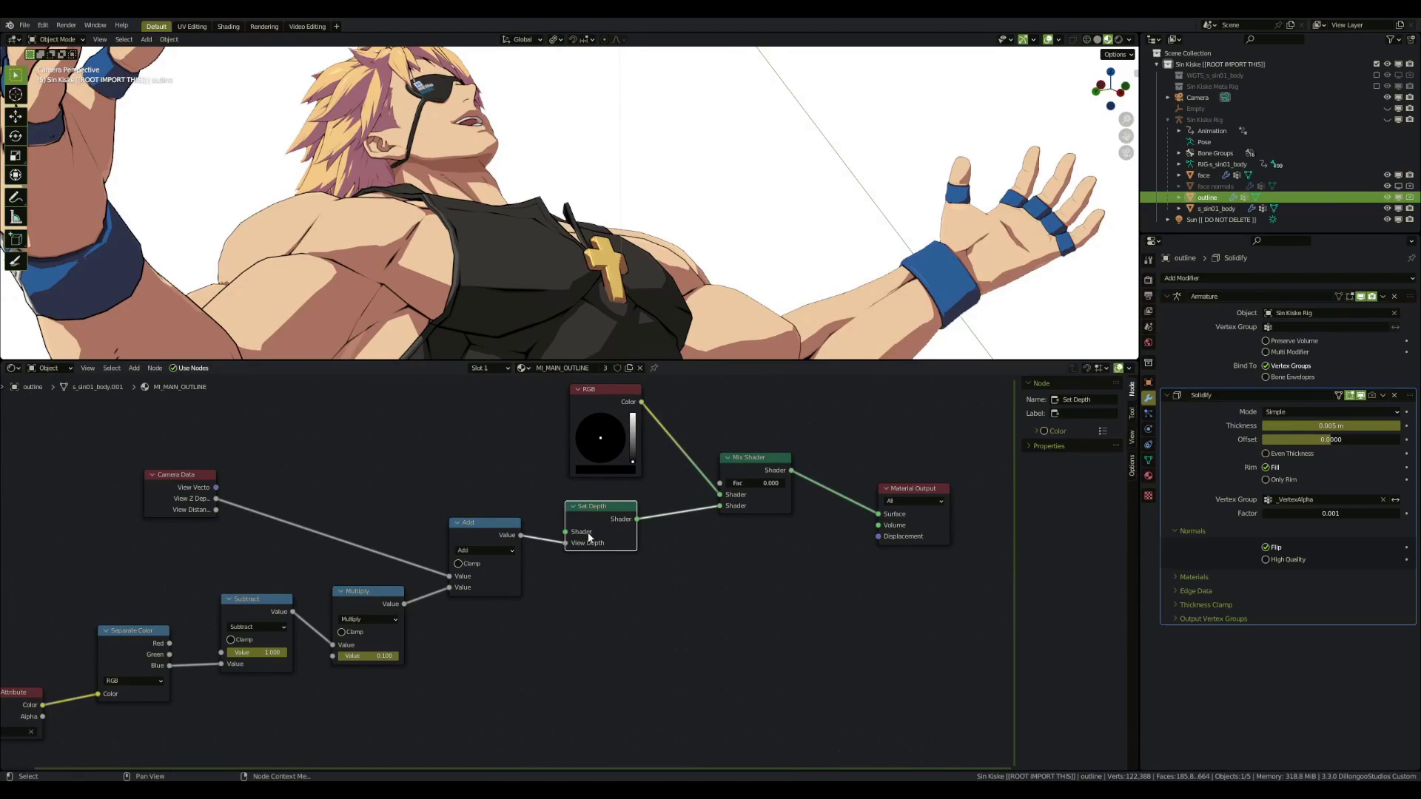
key("Home")
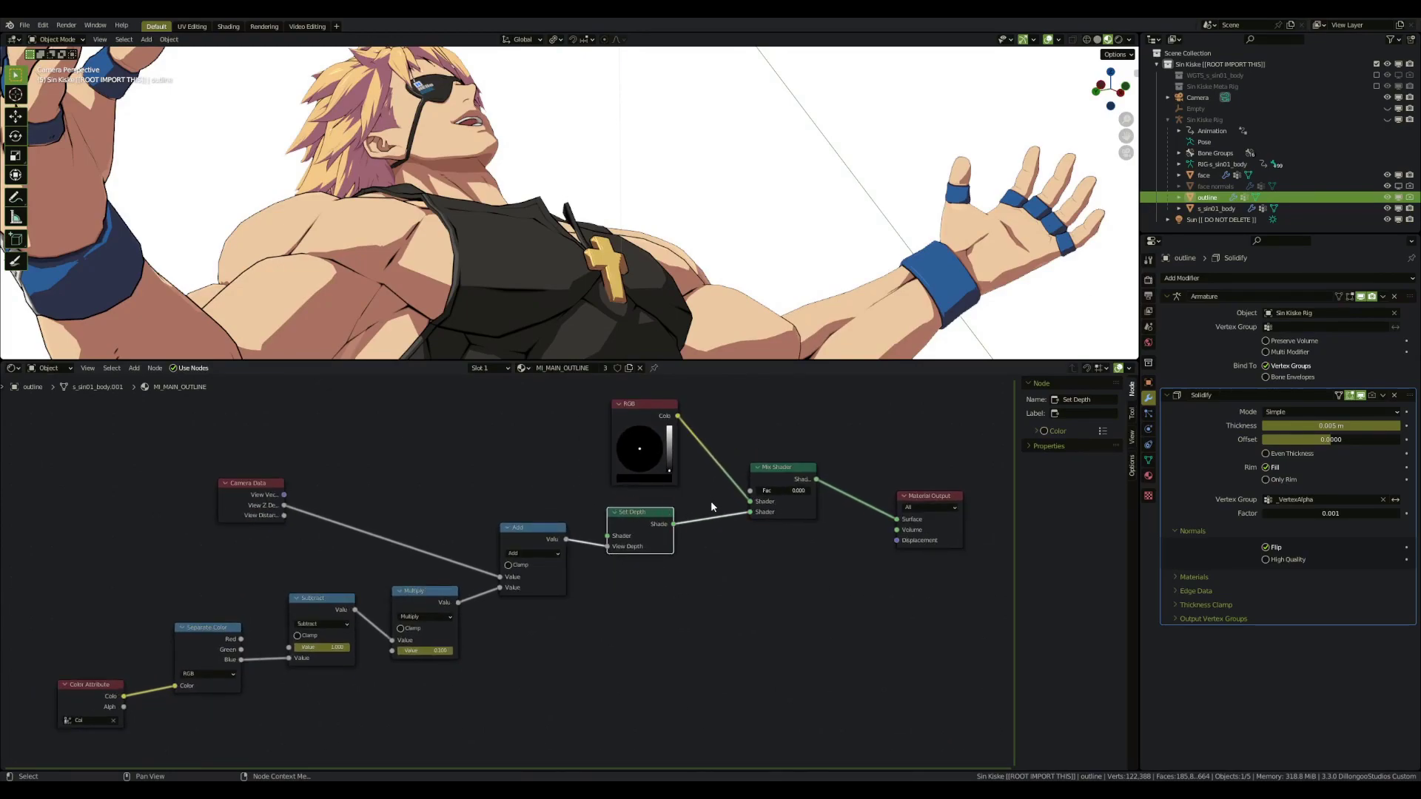
middle_click_drag(711, 495, 715, 598)
left_click(655, 519)
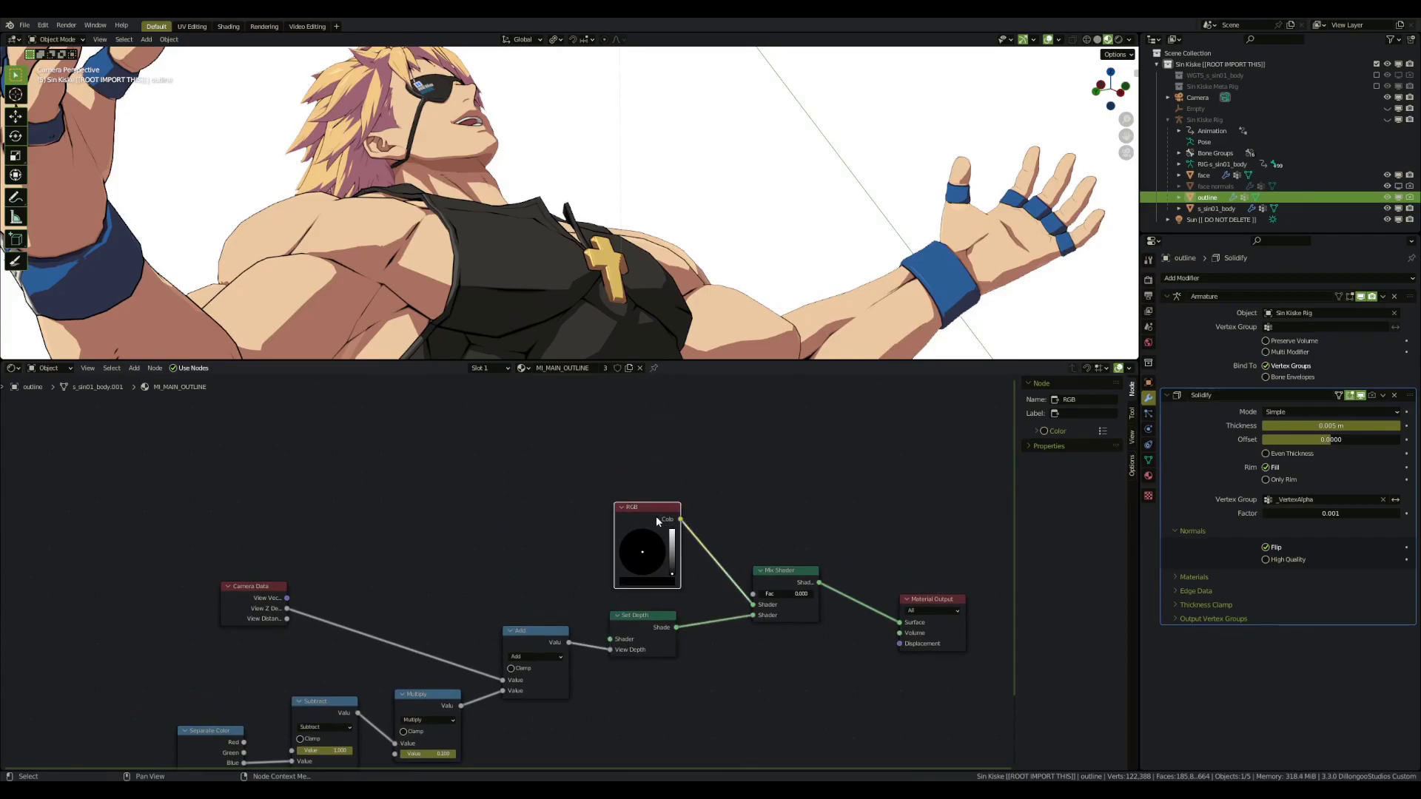
mouse_move(646, 507)
left_mouse_down()
mouse_move(578, 486)
mouse_move(634, 469)
mouse_move(714, 516)
mouse_move(643, 496)
left_mouse_up()
middle_click_drag(621, 650, 627, 508)
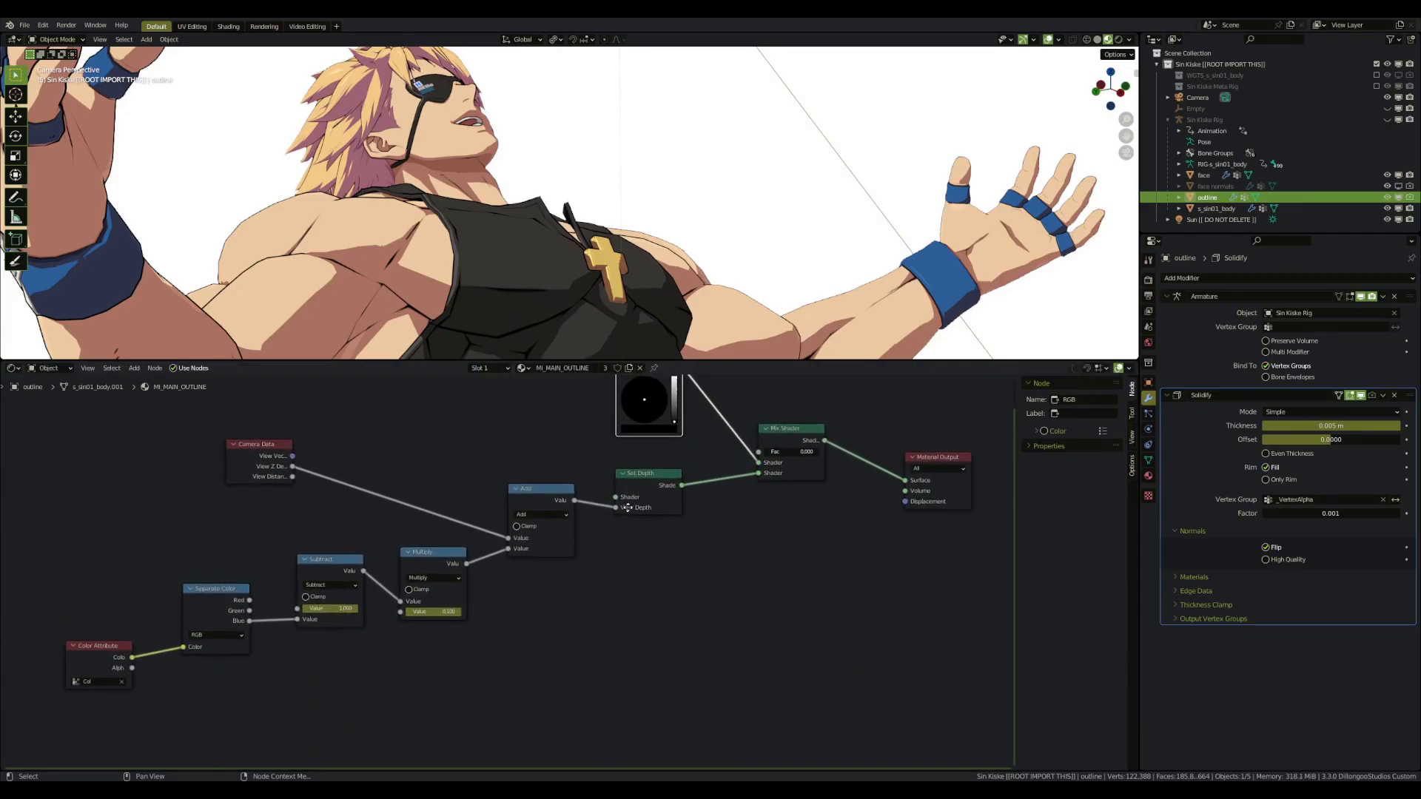
middle_click_drag(406, 477, 393, 529)
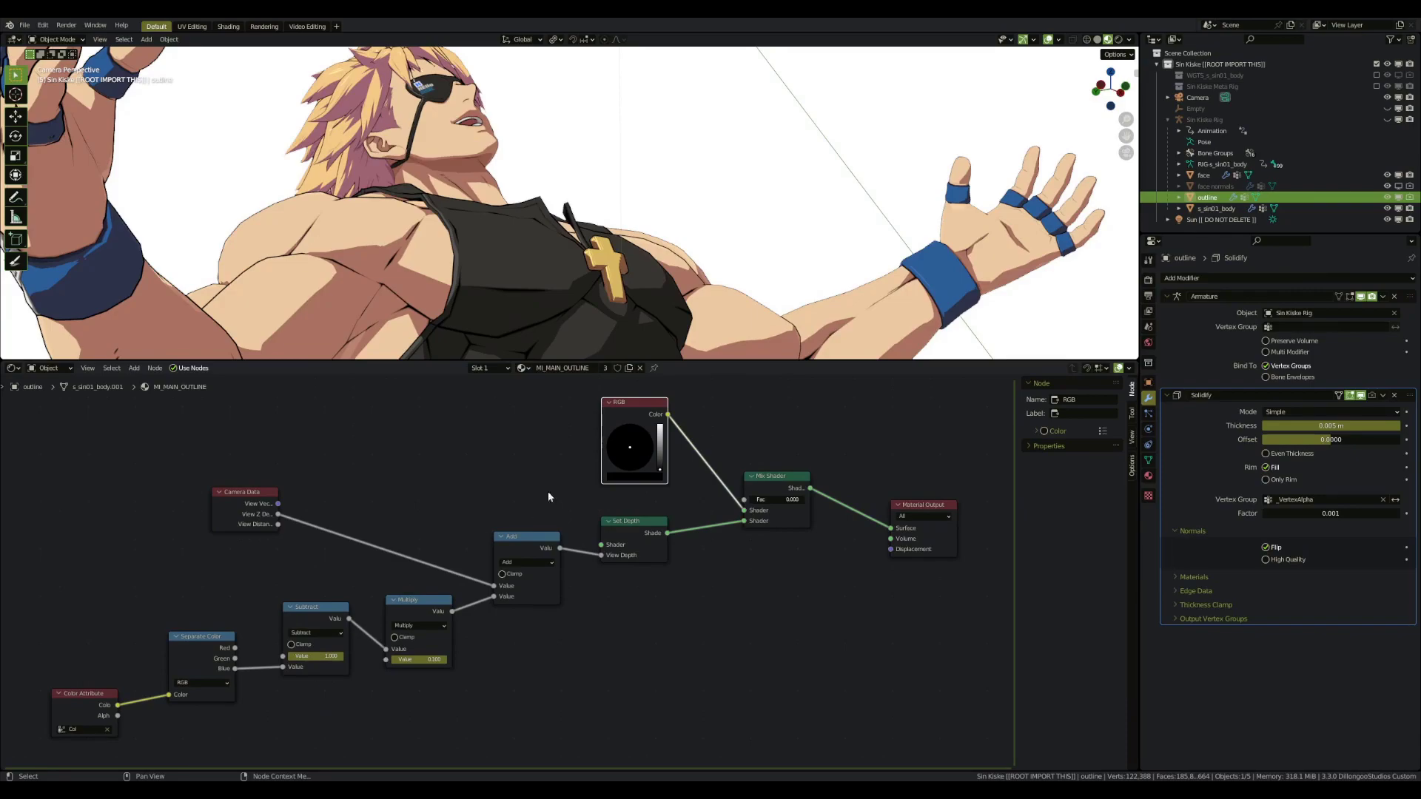
Shrink the Shader Editor to give the 3D view more room and show the full camera frame.
left_click_drag(715, 360, 732, 642)
scroll(716, 484, "down", 3)
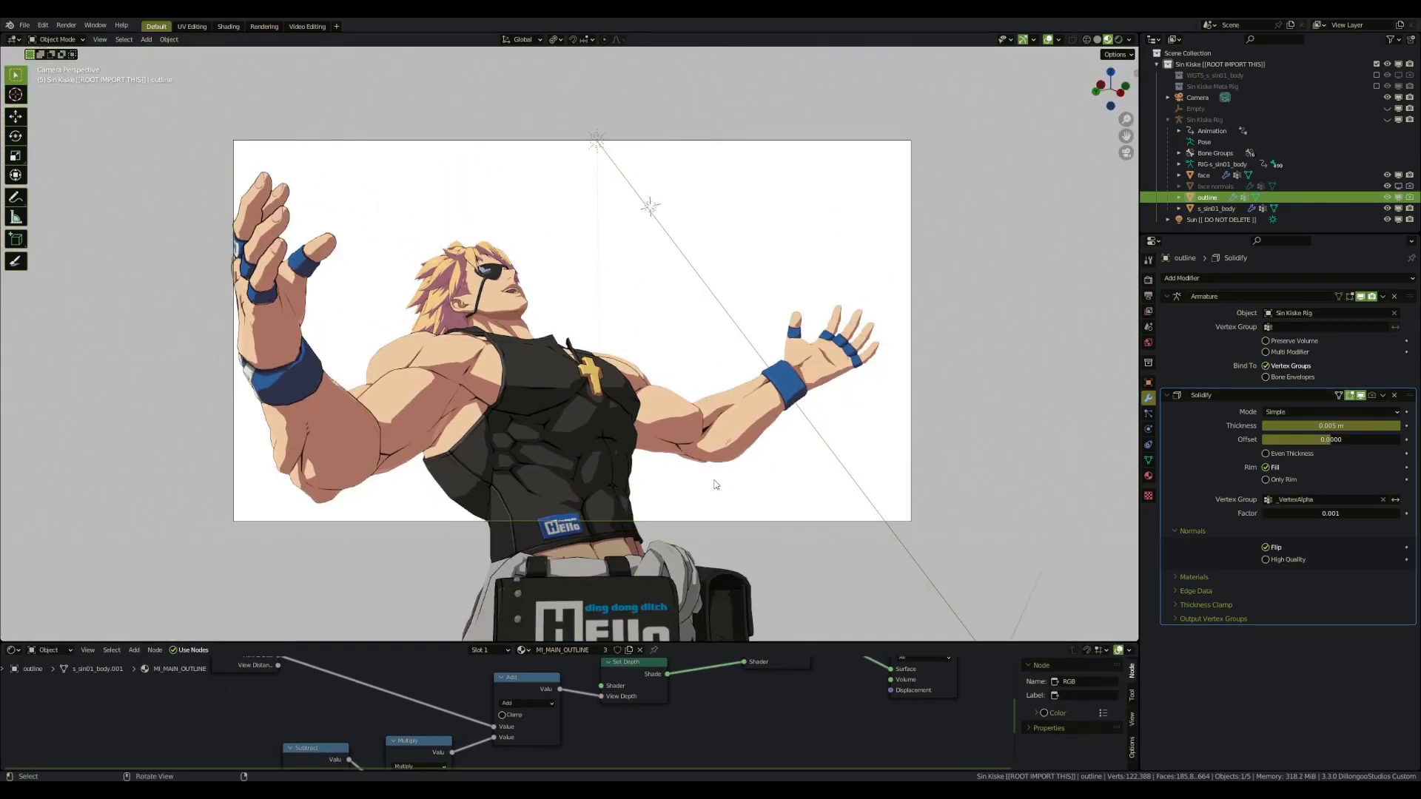
Examine the Solidify outline on the head, torso and hands by viewing the character from several angles and distances.
middle_click_drag(716, 484, 606, 492)
scroll(651, 225, "up", 5)
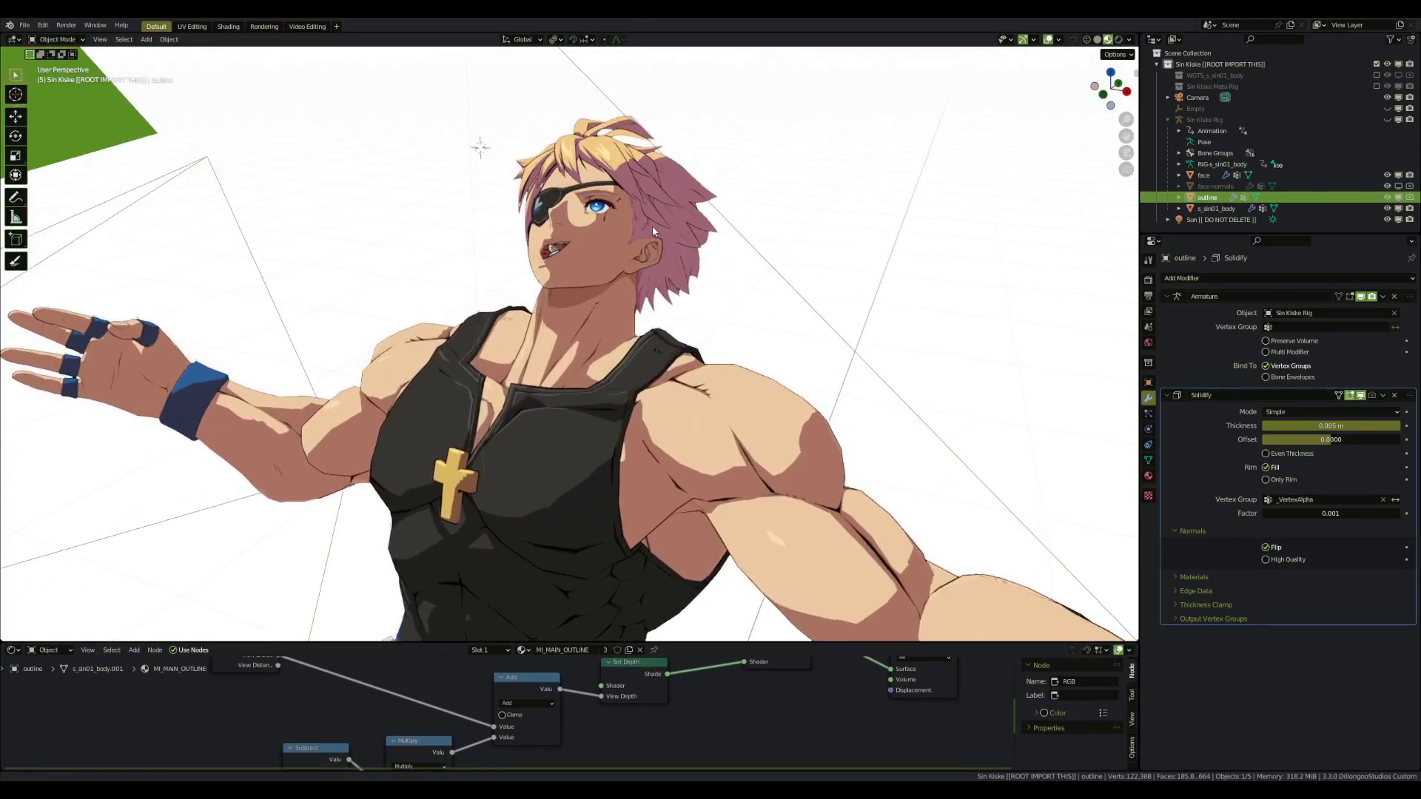
middle_click_drag(651, 225, 666, 344)
middle_click_drag(661, 518, 709, 425)
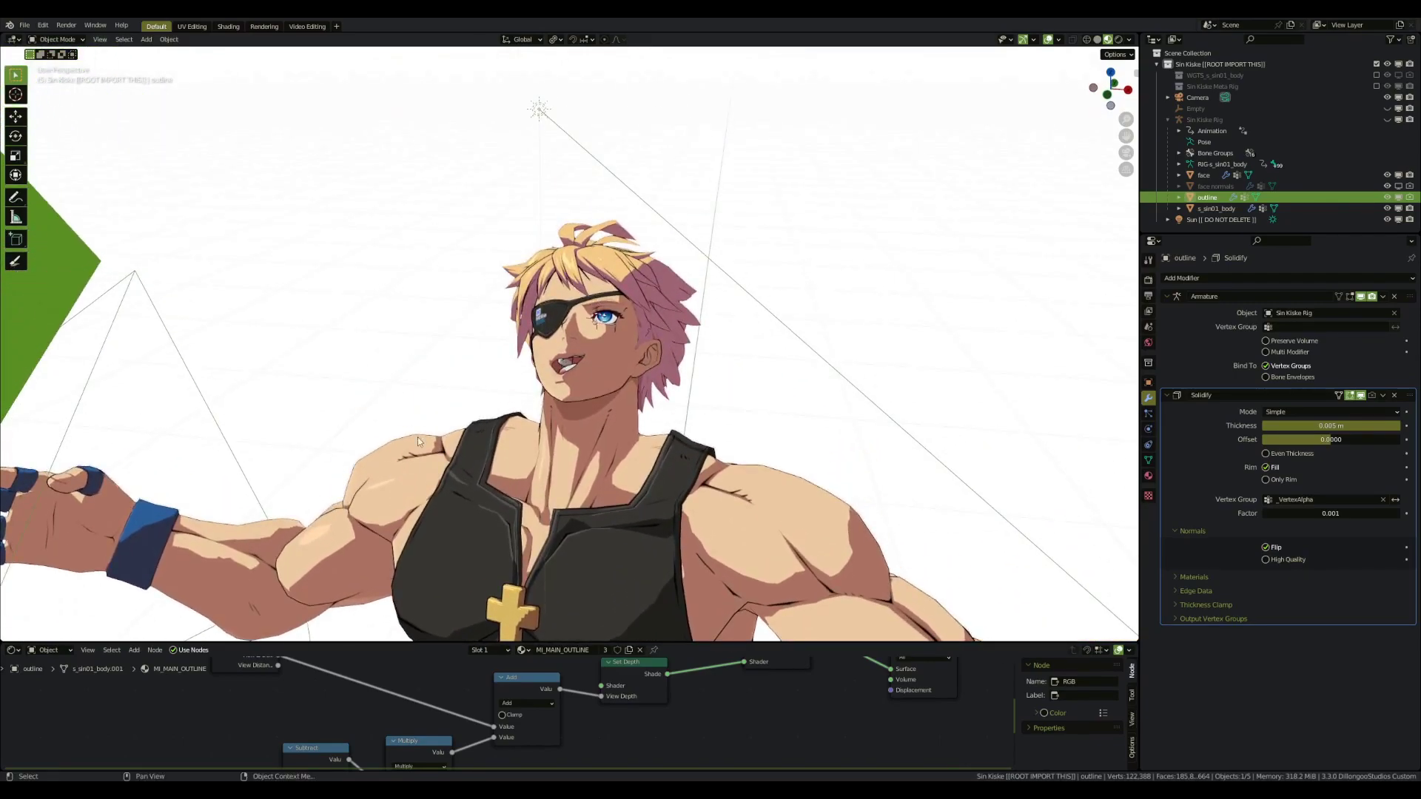
middle_click_drag(320, 503, 332, 458, "shift")
scroll(332, 459, "down", 2)
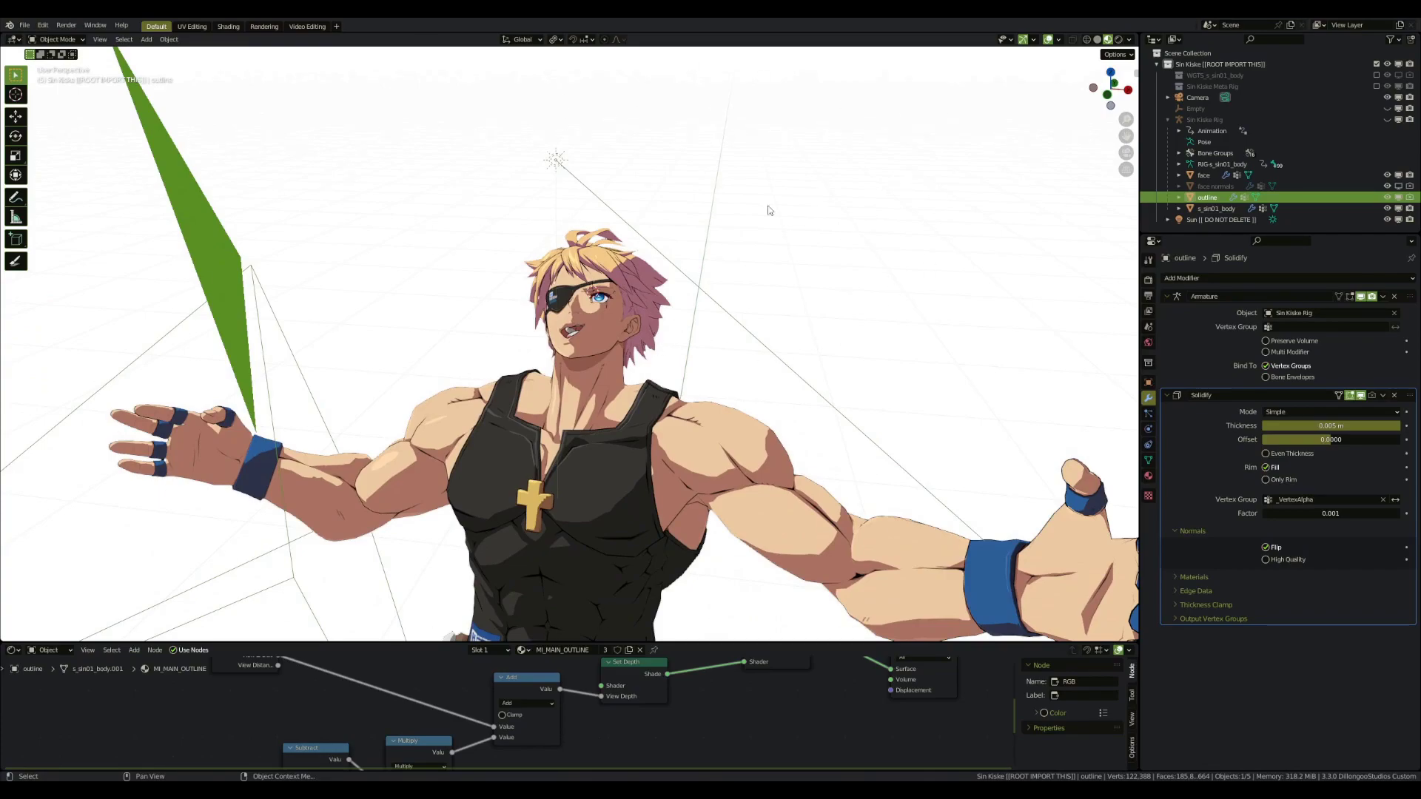
middle_click_drag(602, 358, 1047, 372)
left_click(794, 348)
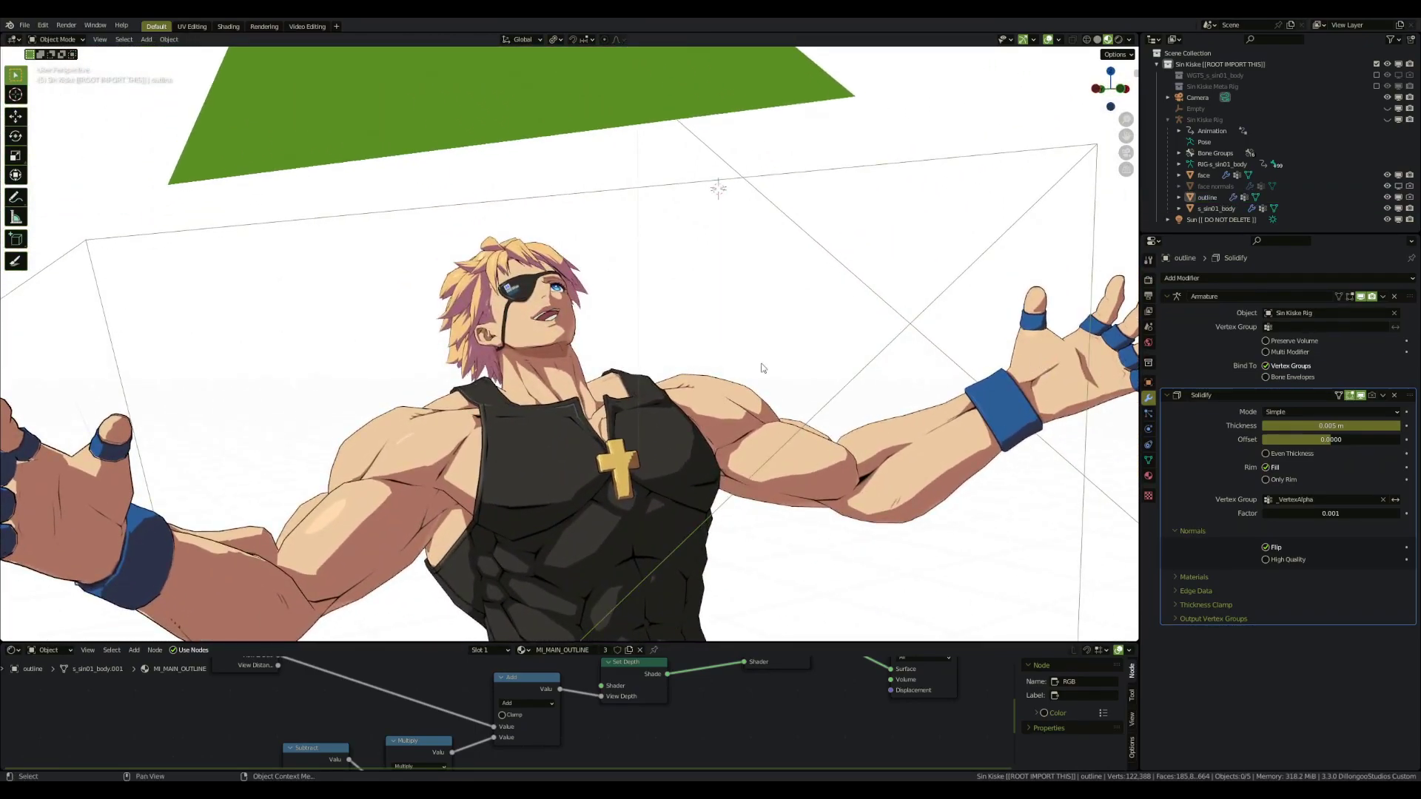
scroll(696, 389, "up", 2)
scroll(696, 390, "down", 4)
scroll(686, 370, "up", 1)
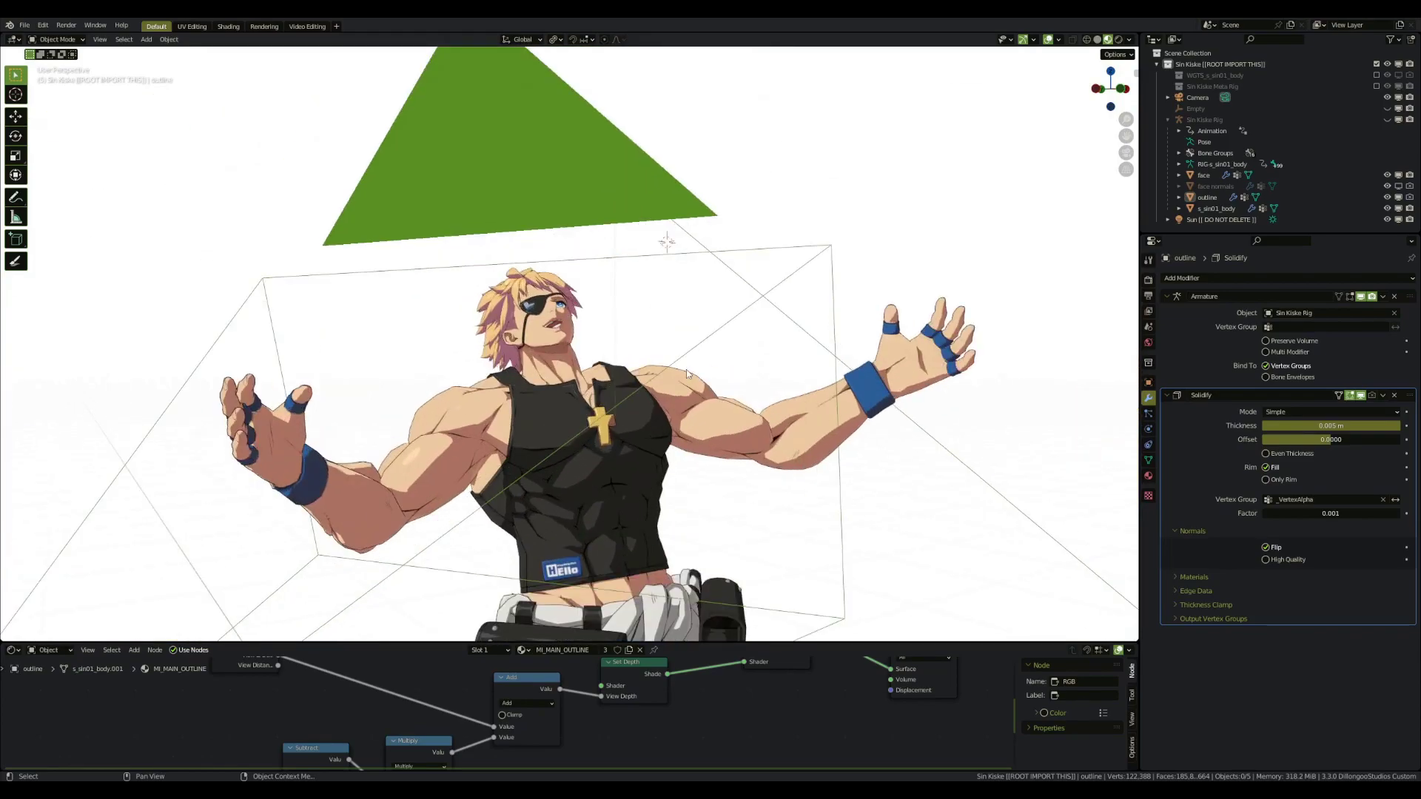
Return to the camera view and inspect the outline thickness close up on the hair and eyepatch.
key("KP_0")
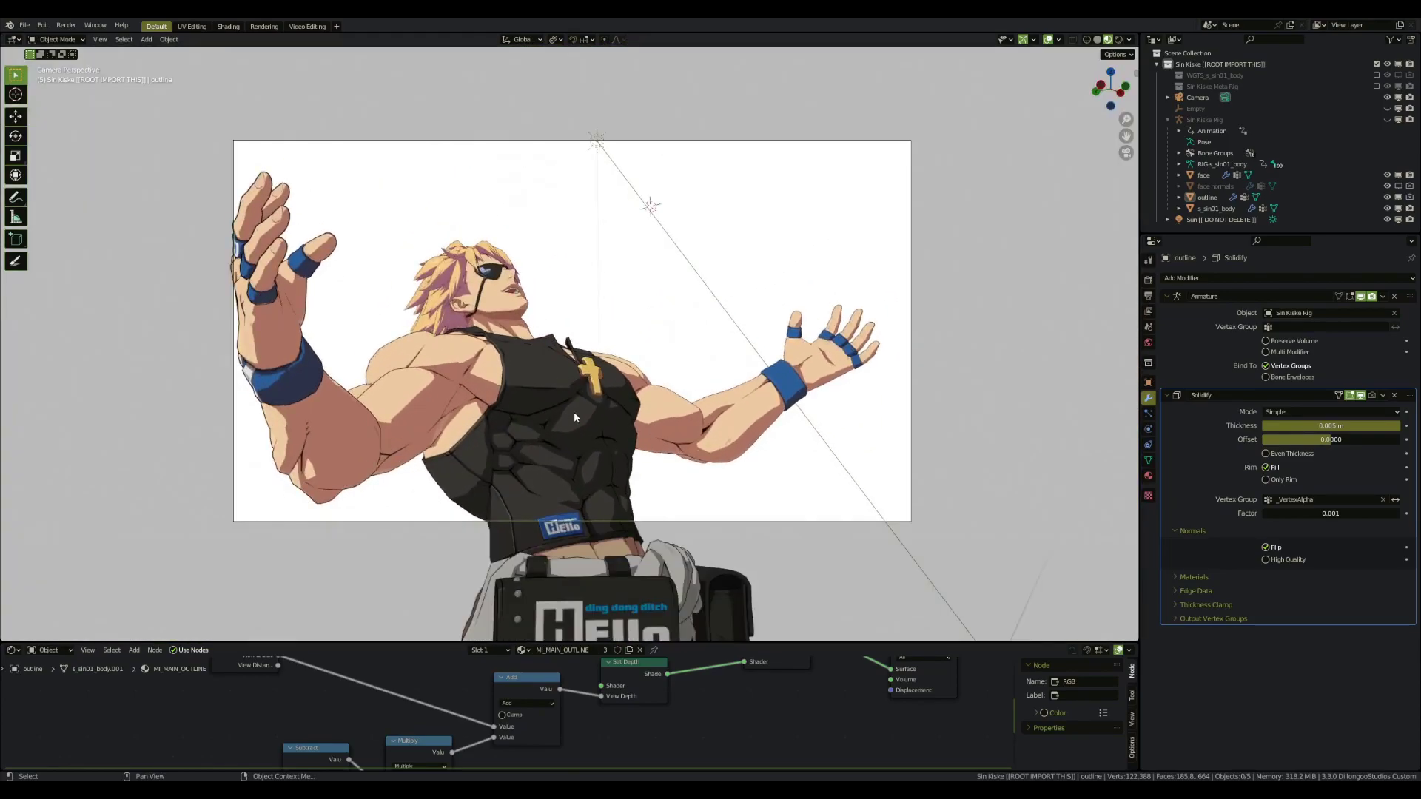
scroll(605, 376, "up", 8)
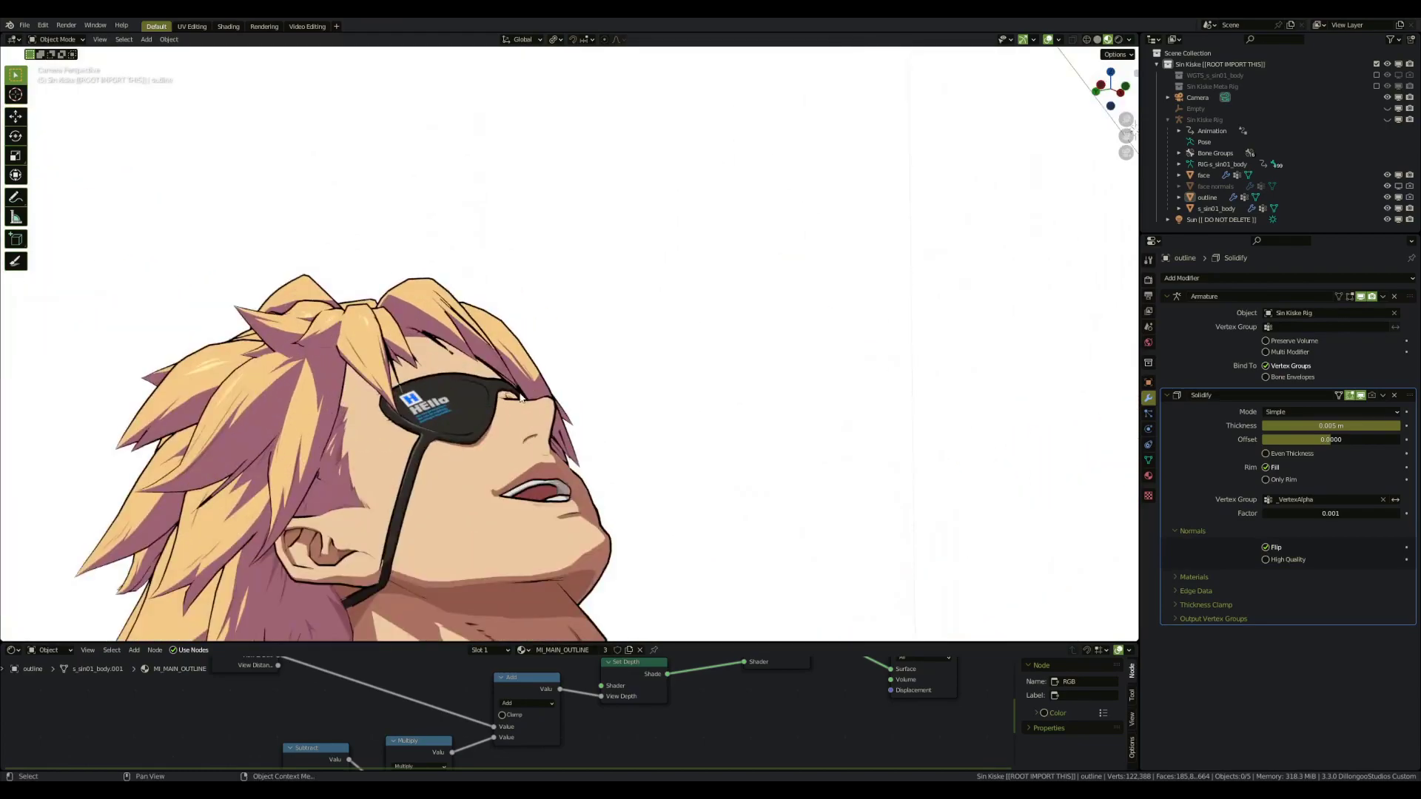
middle_click_drag(571, 411, 612, 409, "shift")
scroll(372, 305, "down", 6)
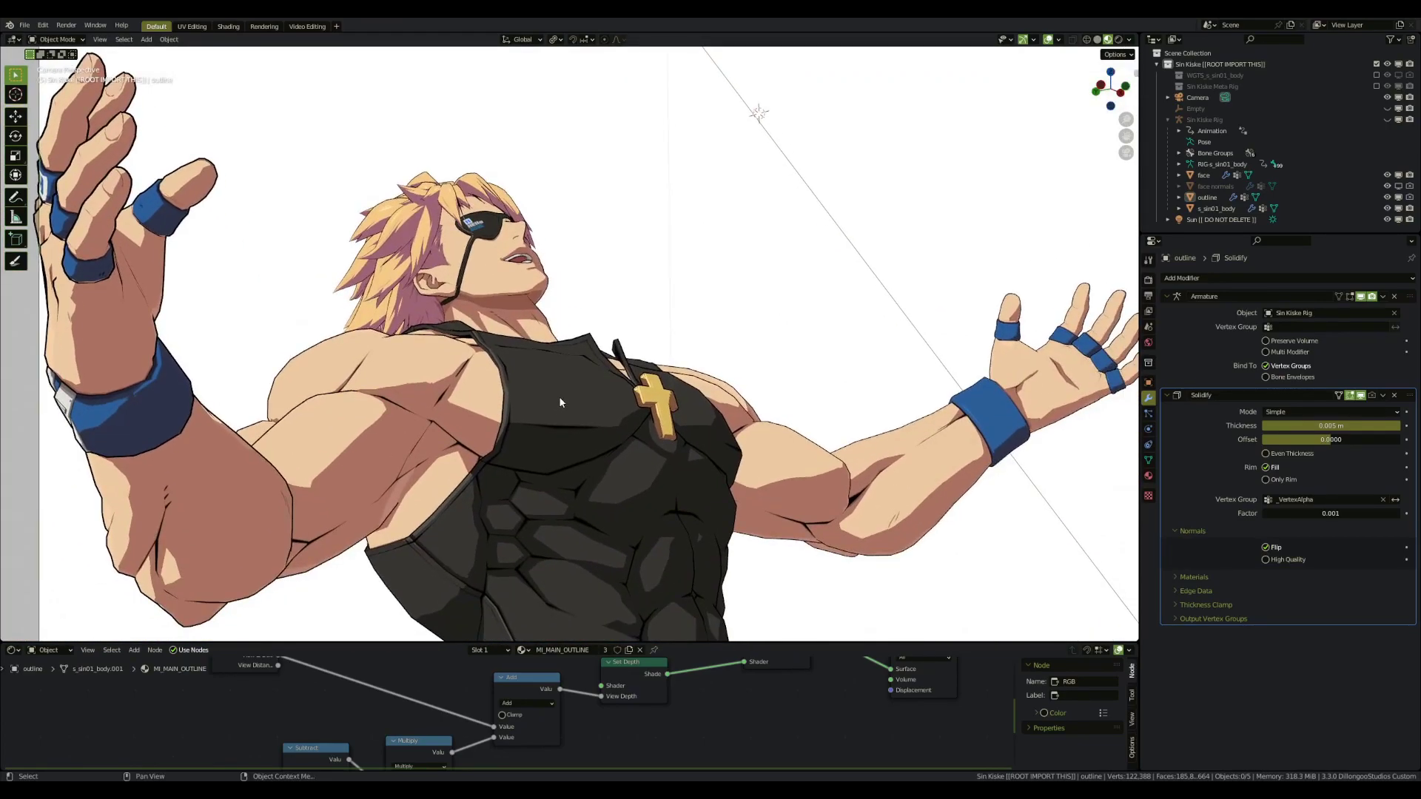
scroll(560, 403, "down", 2)
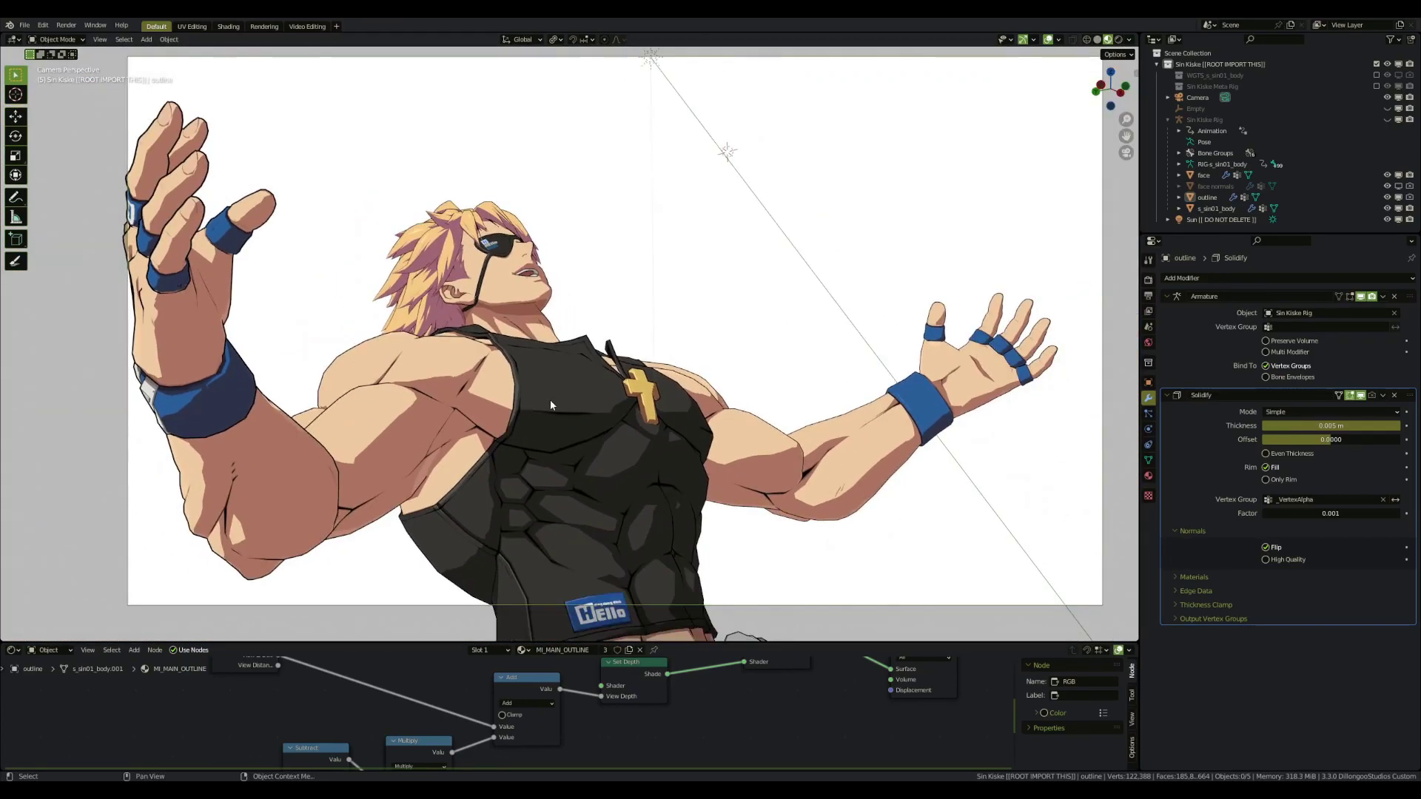
Unhide the Sin Kiske Rig armature, select it and switch it to Pose Mode.
left_click(1387, 120)
left_click(938, 365)
scroll(888, 353, "down", 1)
key("Tab")
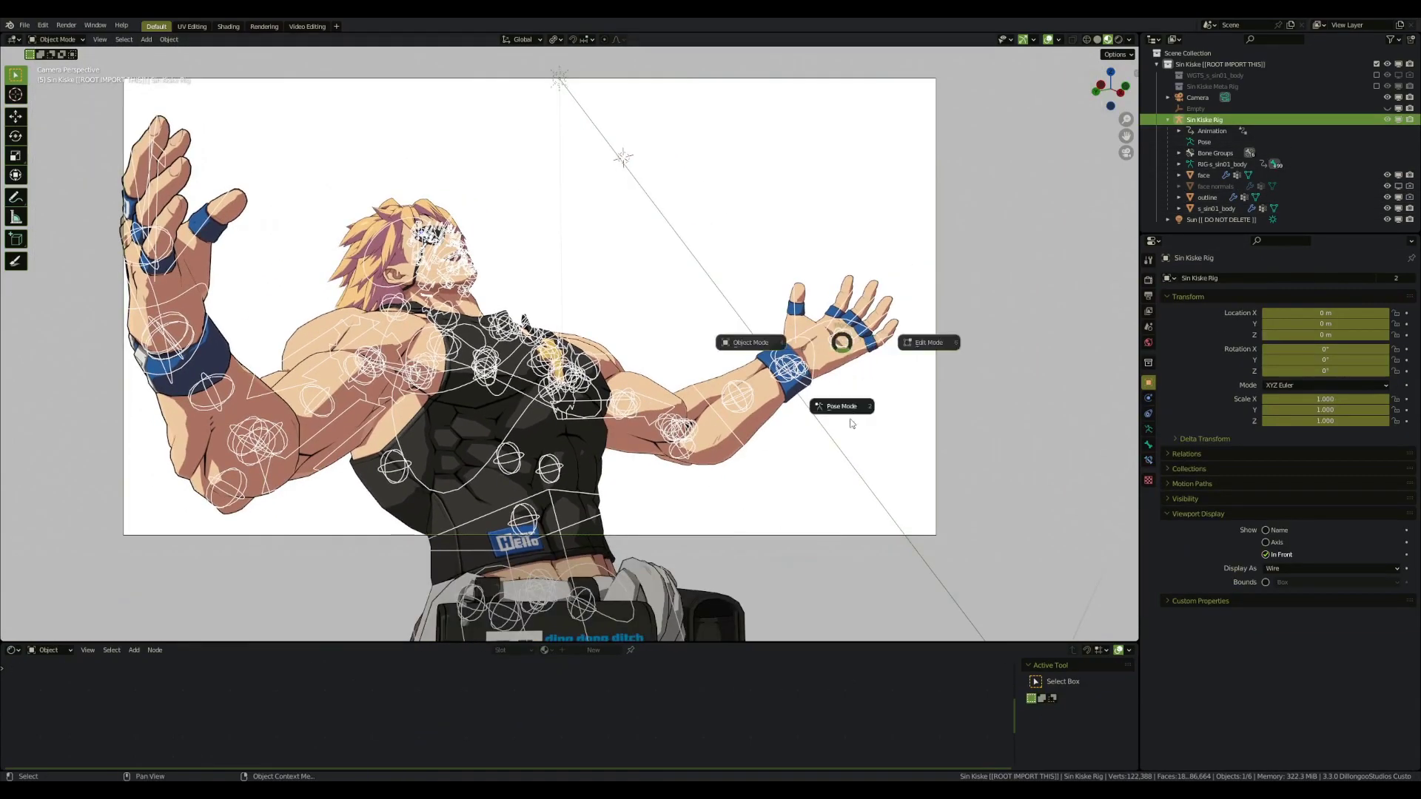
left_click(844, 406)
Try moving the left hand's control bone toward the torso, and return the rig to Object Mode.
left_click(810, 326)
key("g")
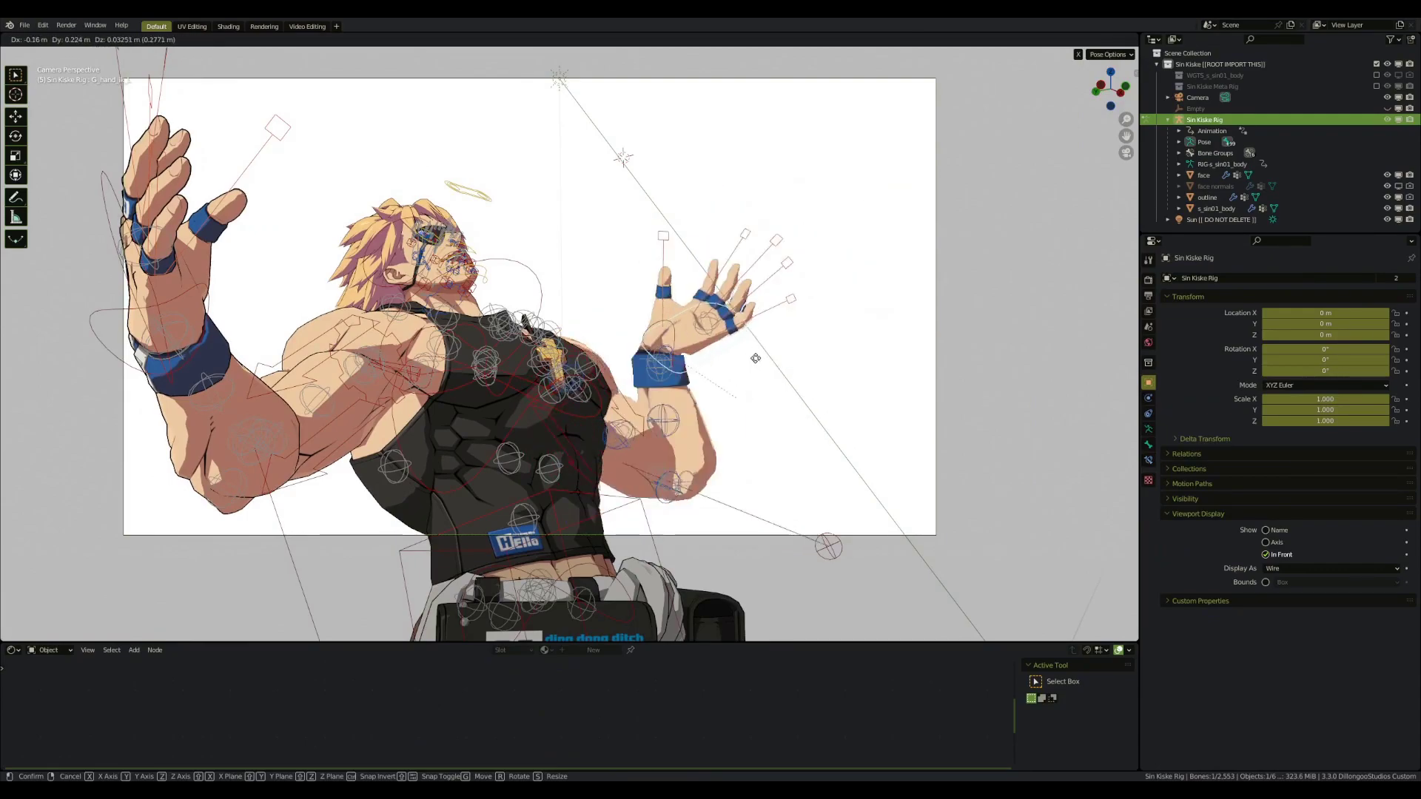
left_click(764, 356)
key("Tab")
left_click(700, 345)
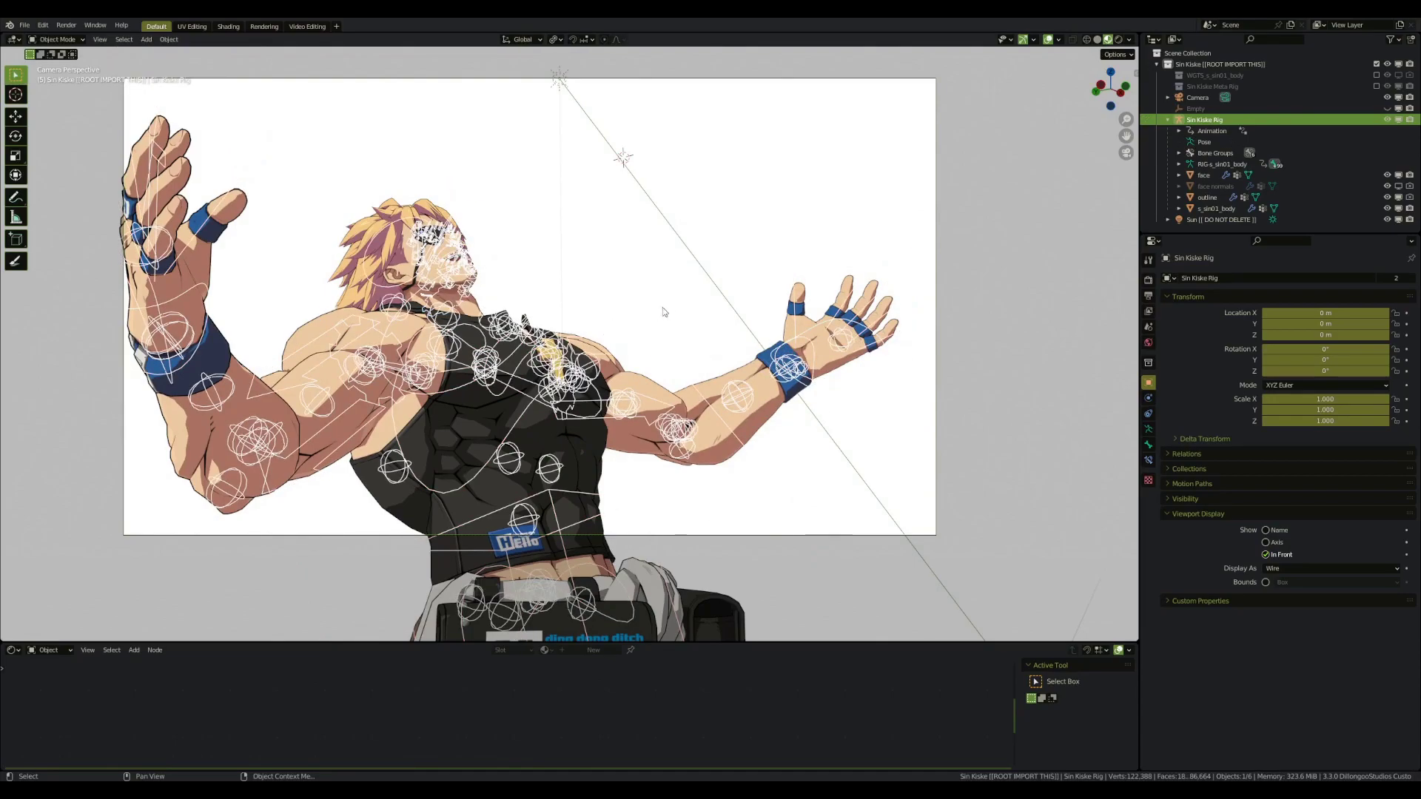
left_click(666, 306)
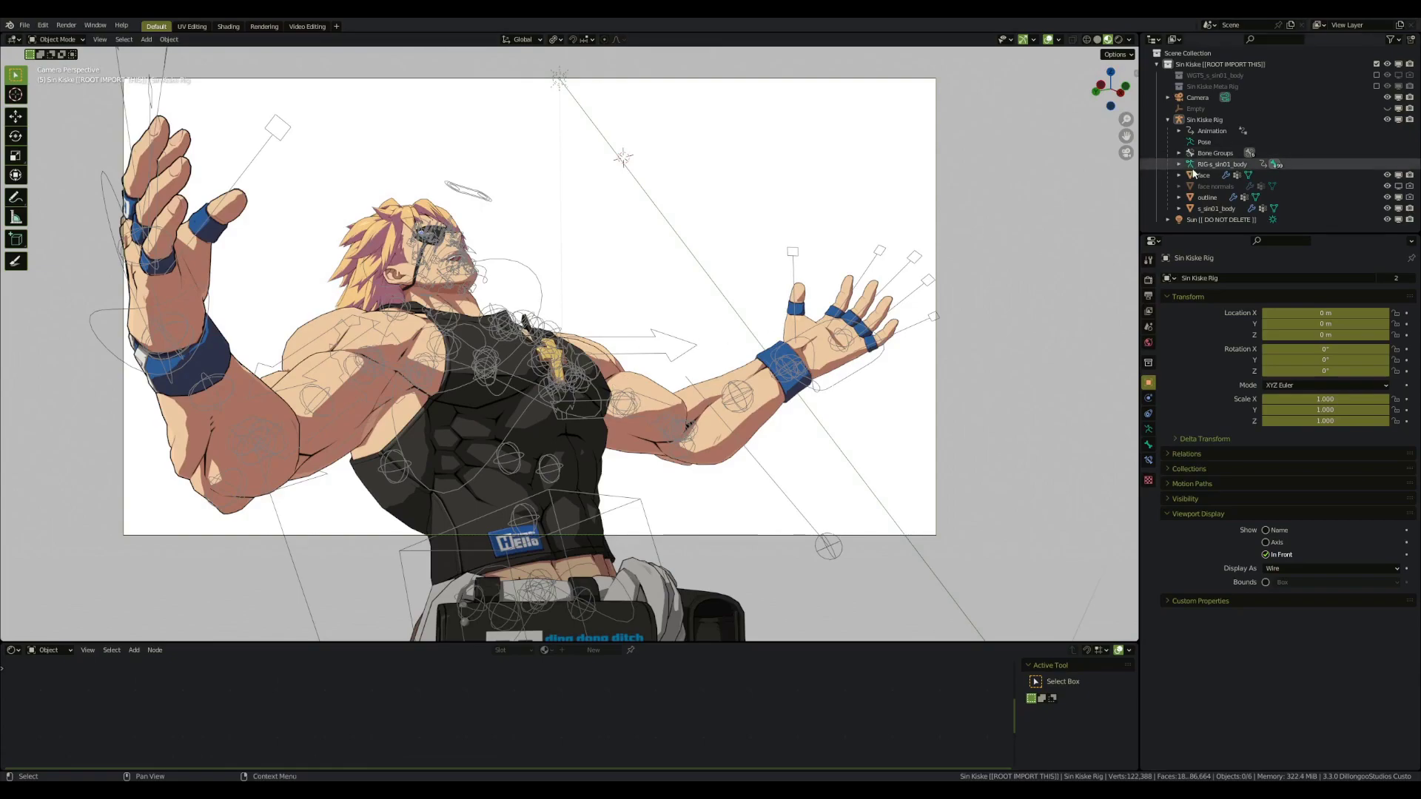
Hide the separate outline object in the viewport and enable the GeometryNodes modifier on s_sin01_body there.
left_click(1206, 198)
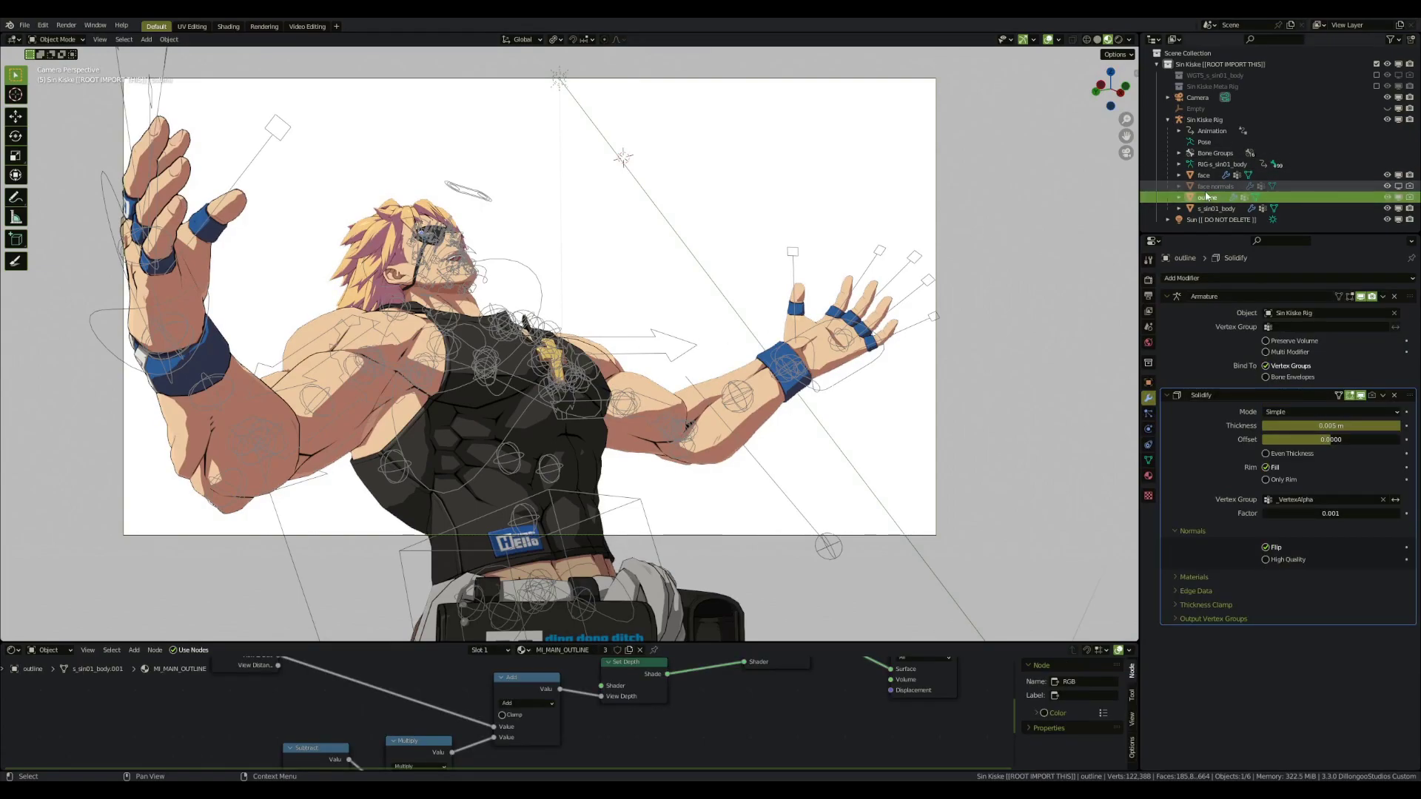
scroll(749, 330, "up", 2)
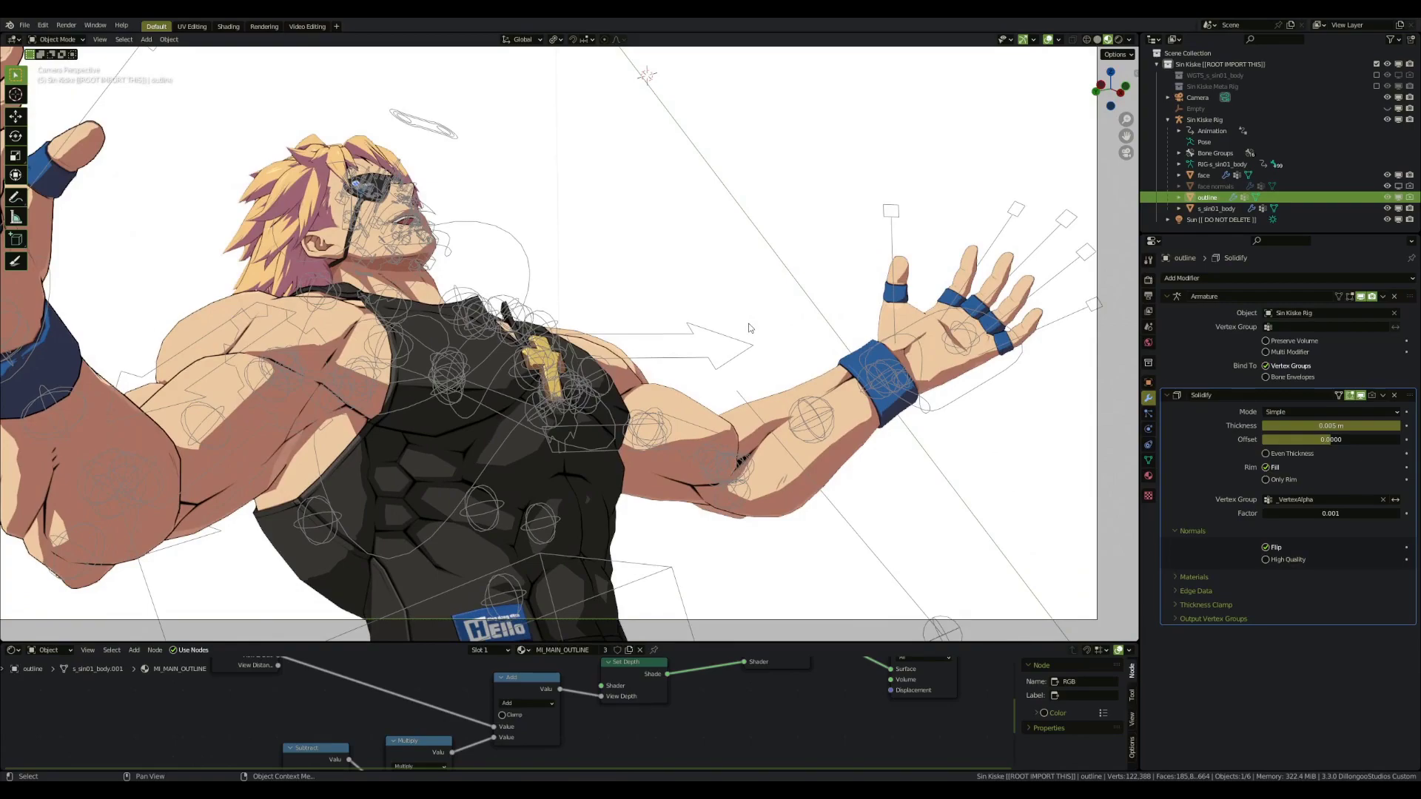
left_click(1386, 198)
left_click(1362, 209)
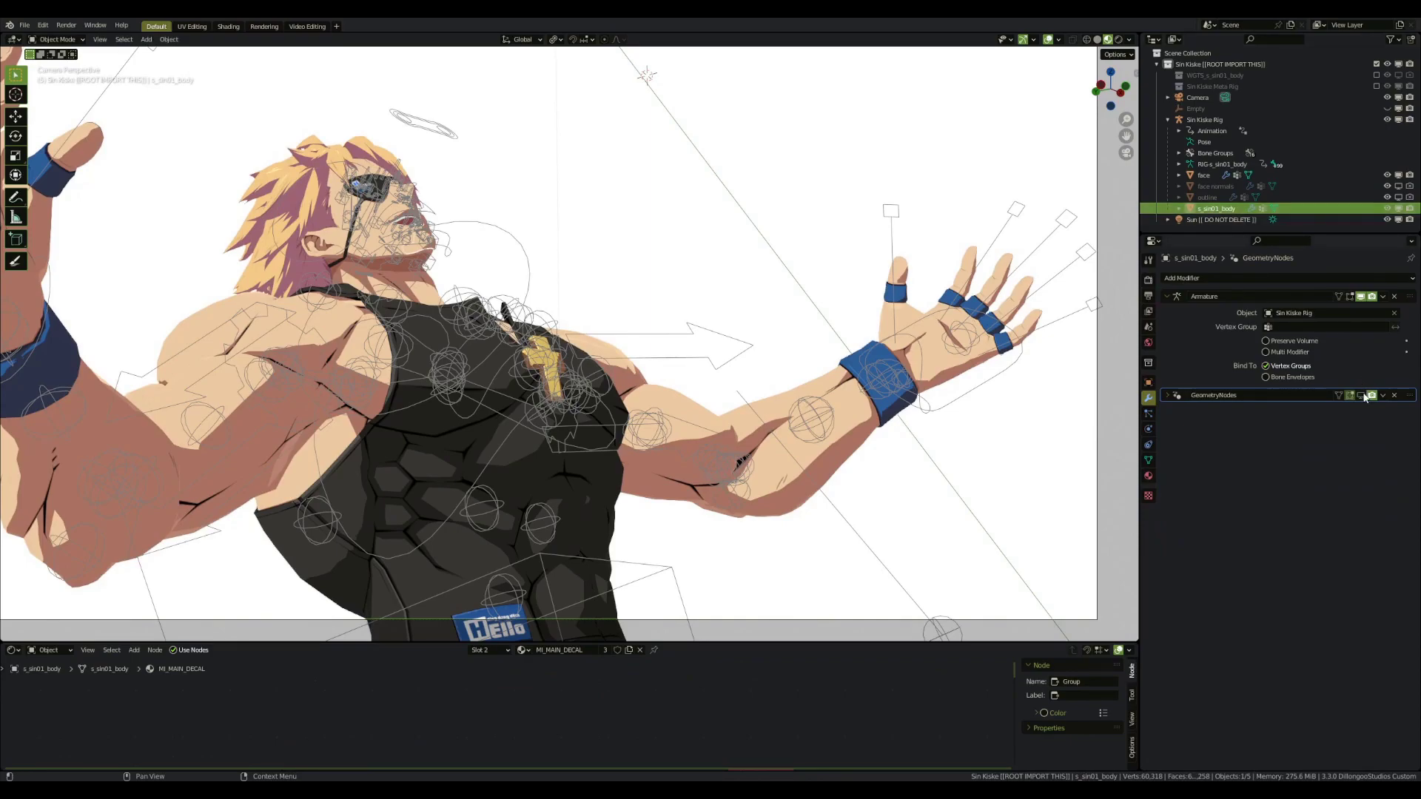
key("alt+h")
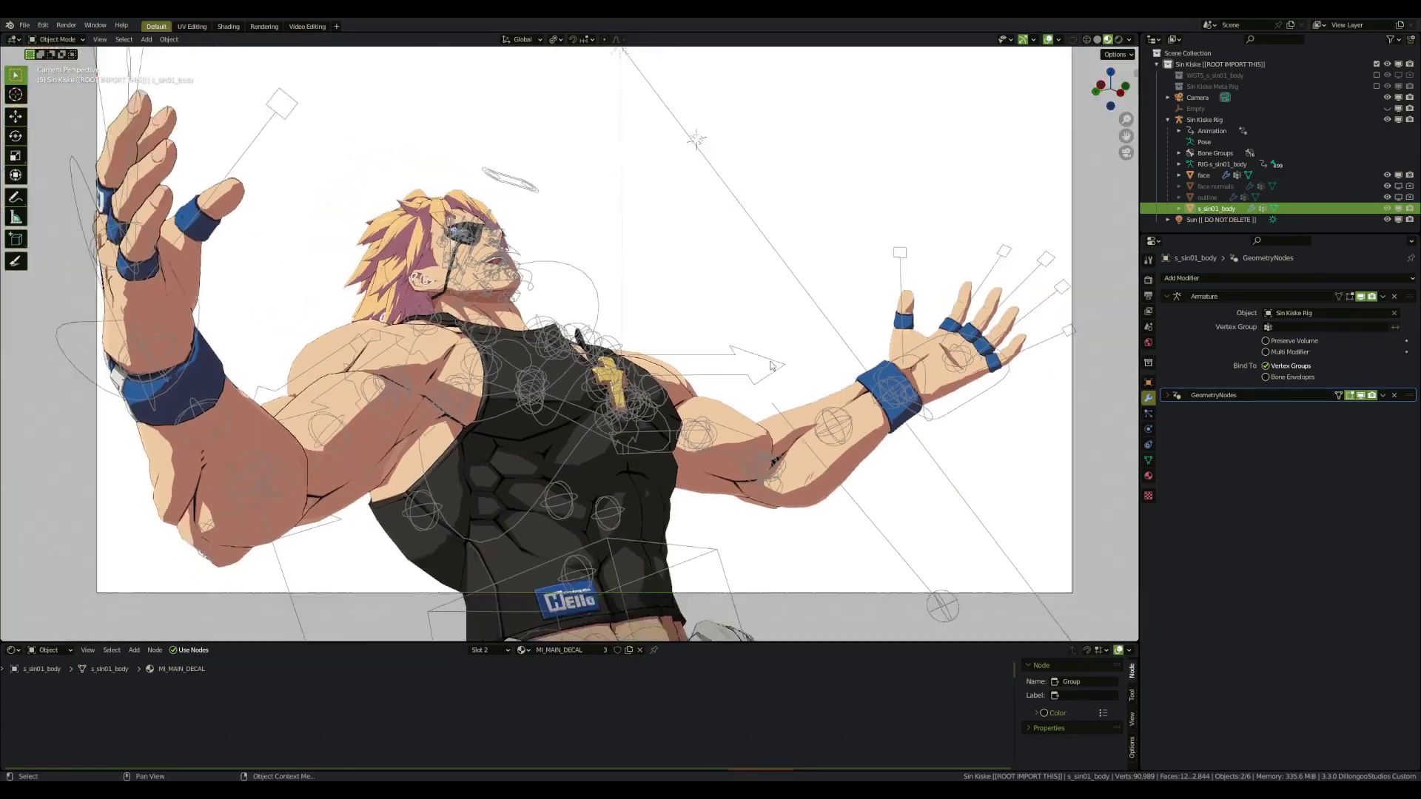
scroll(769, 366, "down", 2)
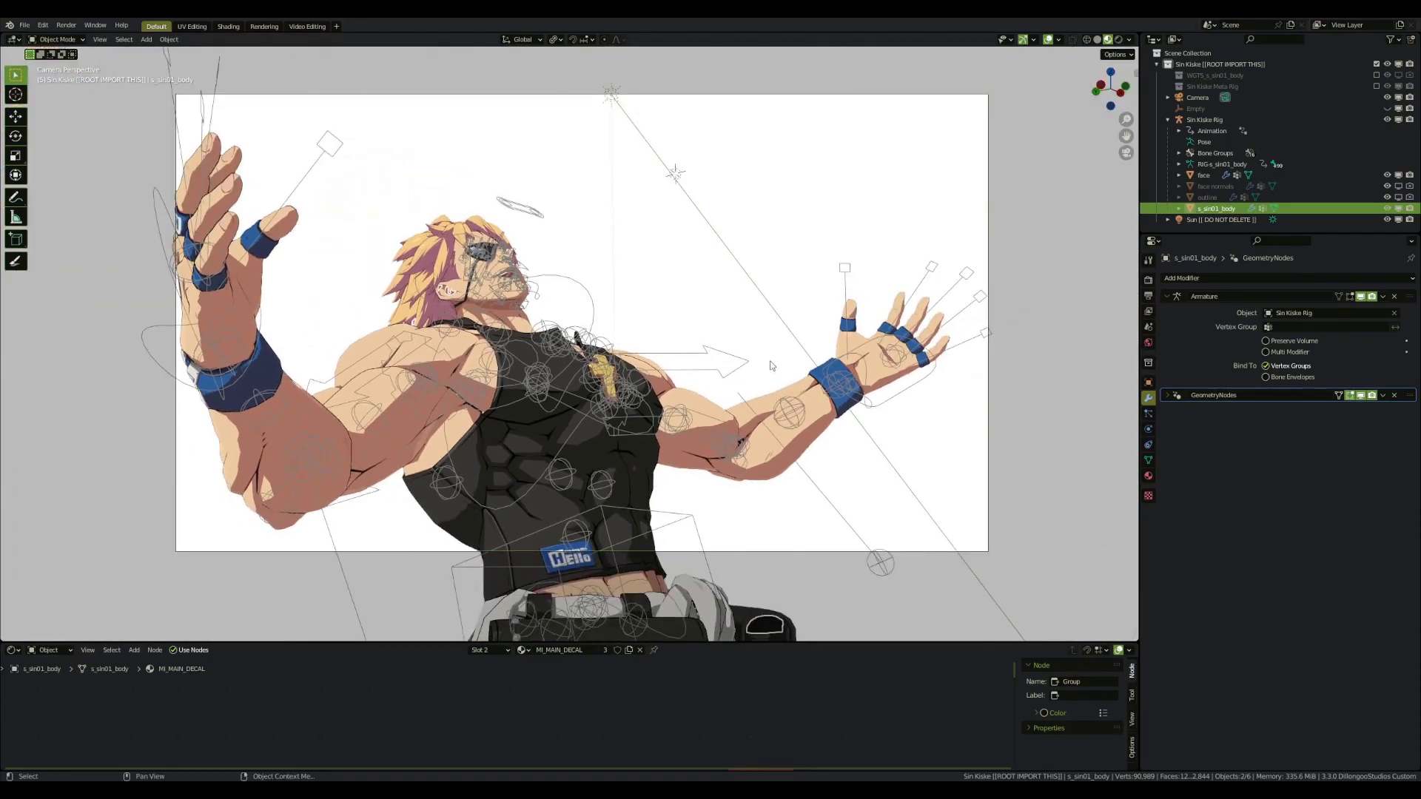